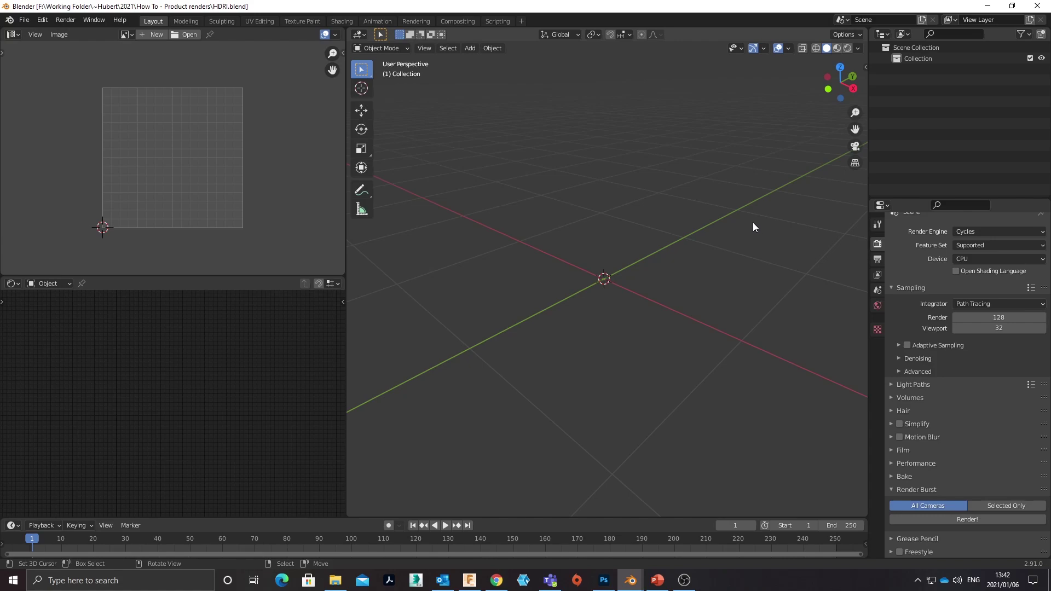
Link the screwdriver Collection from ~Screwdriver_005_packed_FOR LINKING.blend and view it in Material Preview
{"action": "left_click", "coordinate": [25, 20]}
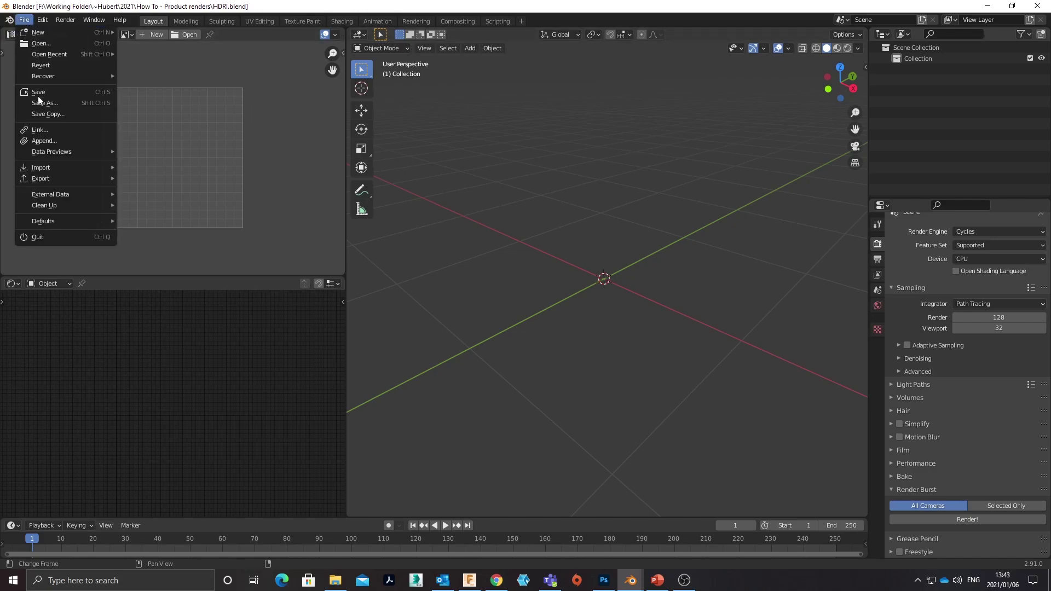
{"action": "left_click", "coordinate": [50, 129]}
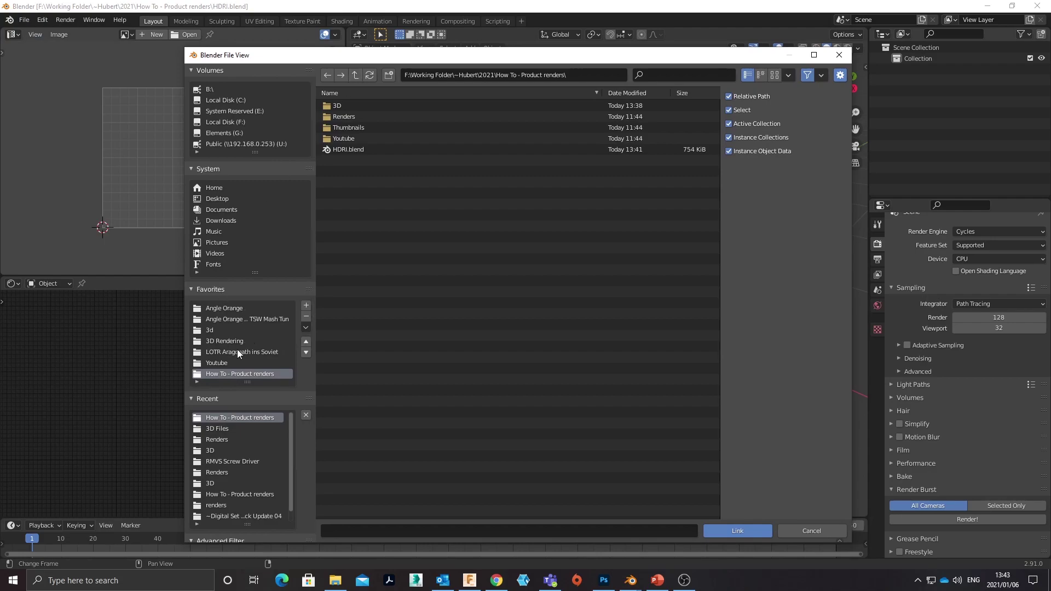
{"action": "left_click", "coordinate": [339, 105]}
{"action": "left_click", "coordinate": [339, 105]}
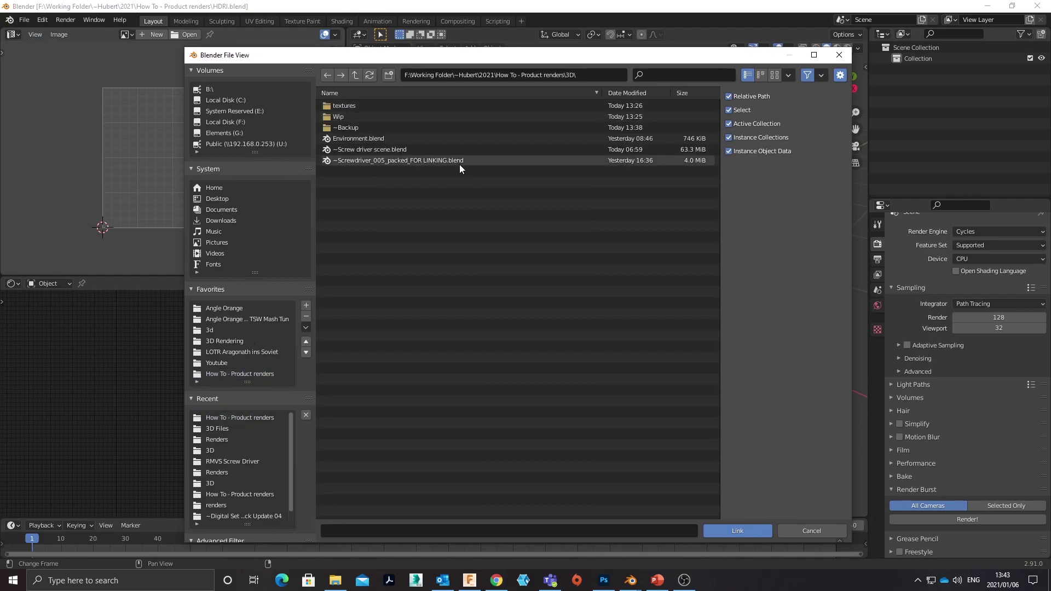
{"action": "left_click", "coordinate": [445, 160]}
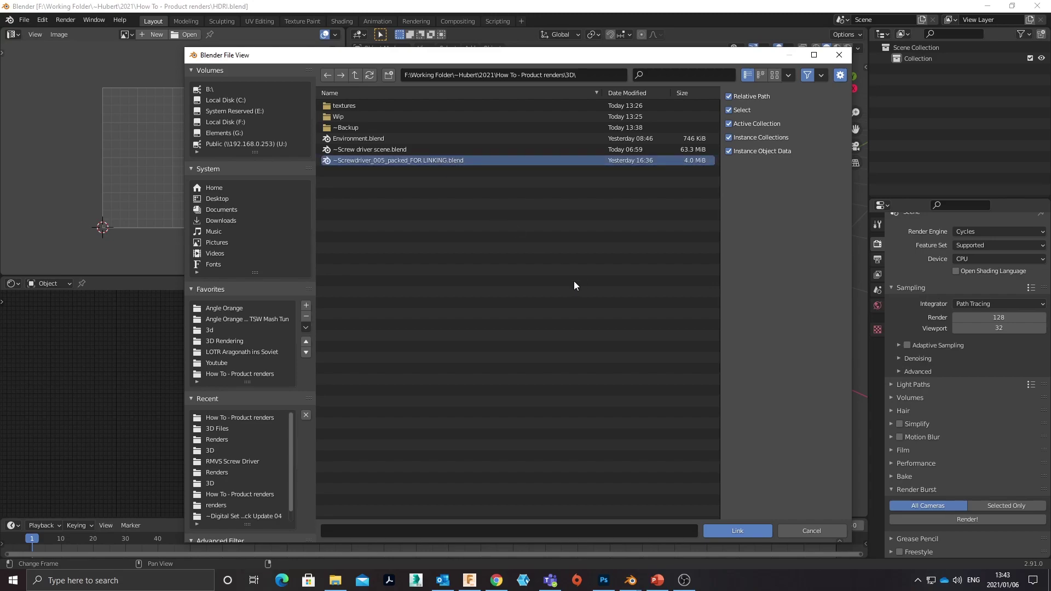
{"action": "left_click", "coordinate": [750, 530]}
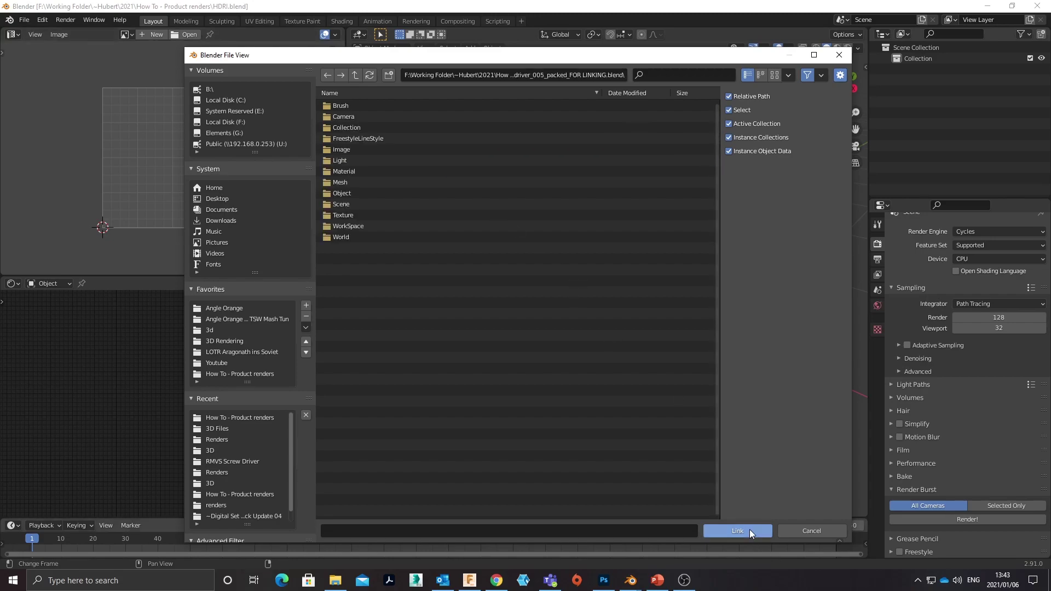
{"action": "double_click", "coordinate": [355, 128]}
{"action": "double_click", "coordinate": [356, 130]}
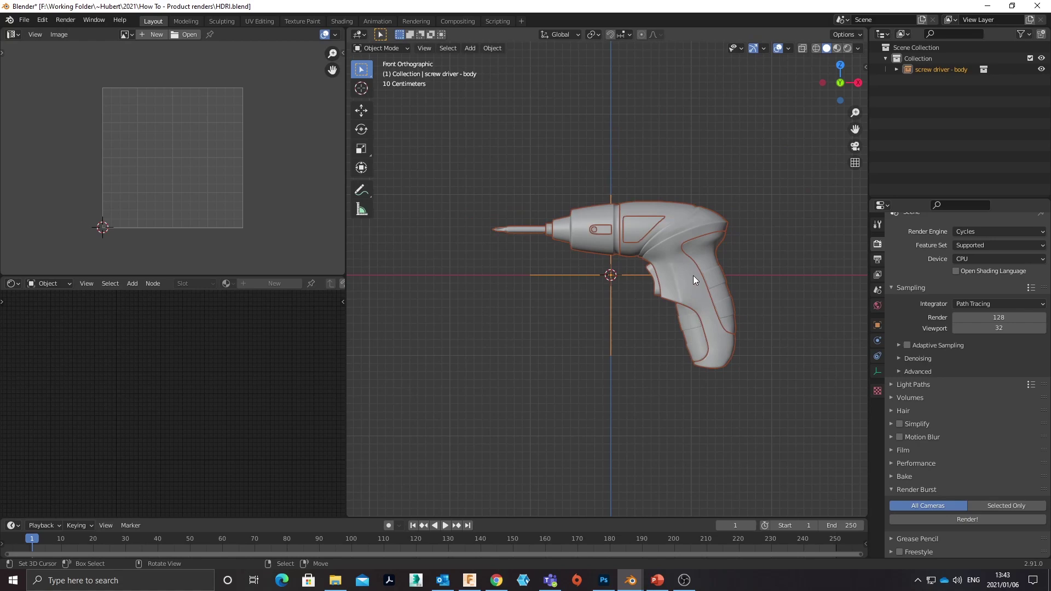
{"action": "key", "text": "z"}
{"action": "left_click", "coordinate": [697, 277]}
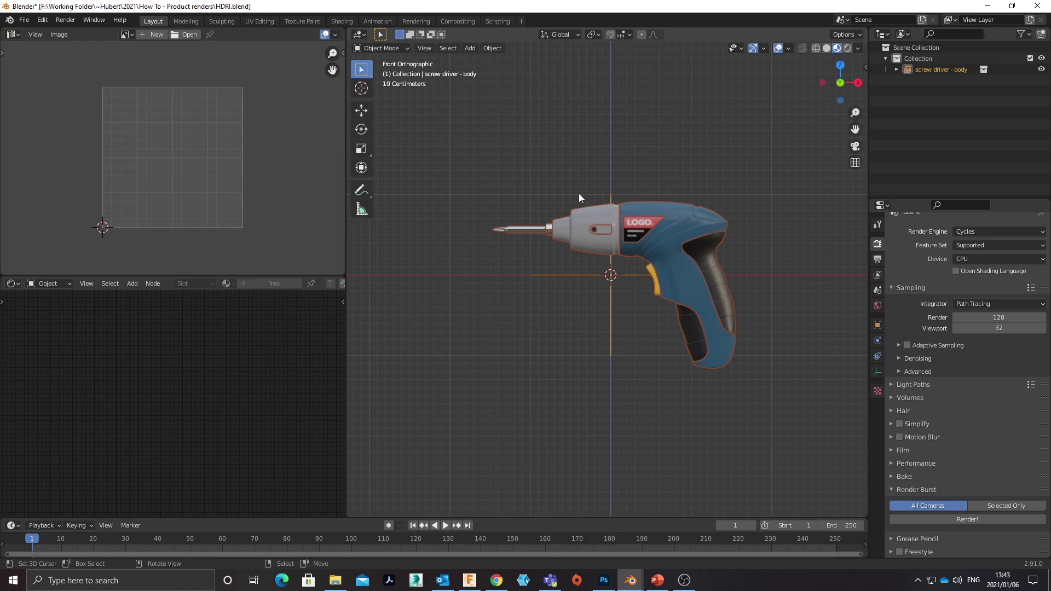
{"action": "left_click", "coordinate": [24, 20]}
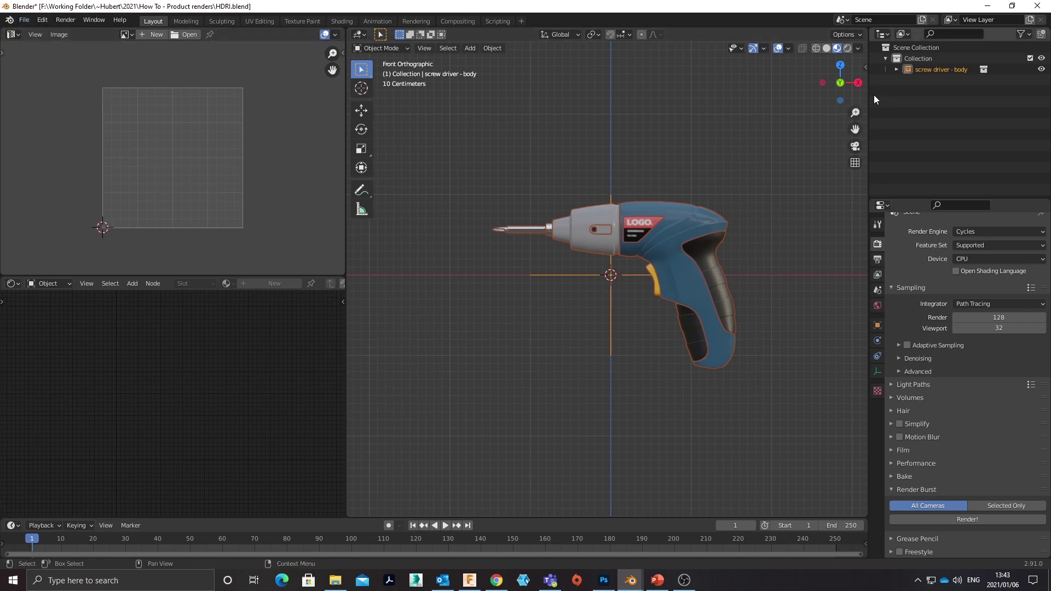
{"action": "left_click", "coordinate": [705, 195]}
{"action": "left_click", "coordinate": [686, 224]}
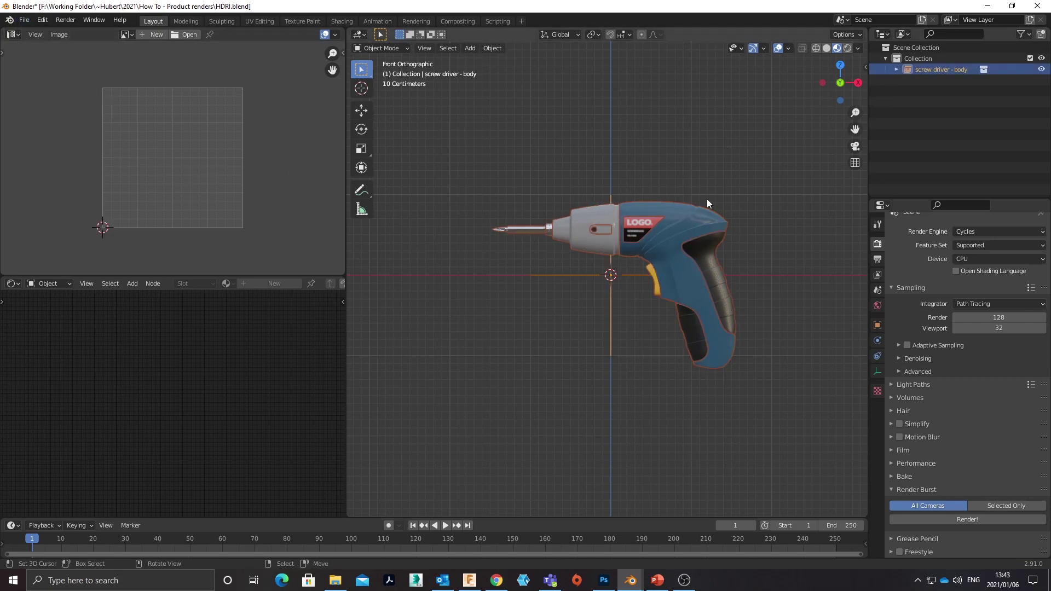
{"action": "left_click", "coordinate": [903, 34]}
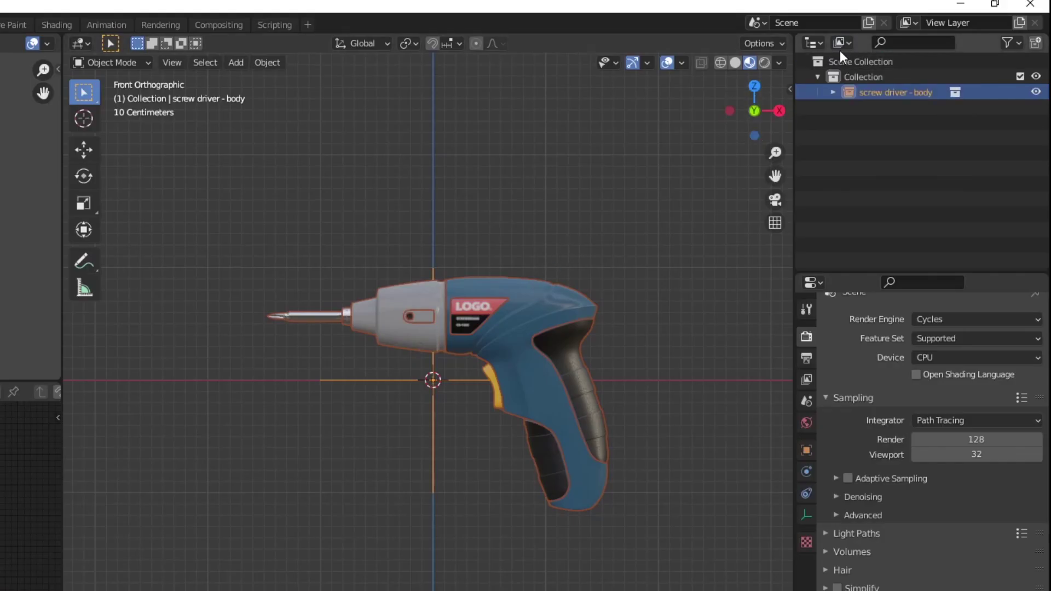
{"action": "left_click", "coordinate": [848, 42]}
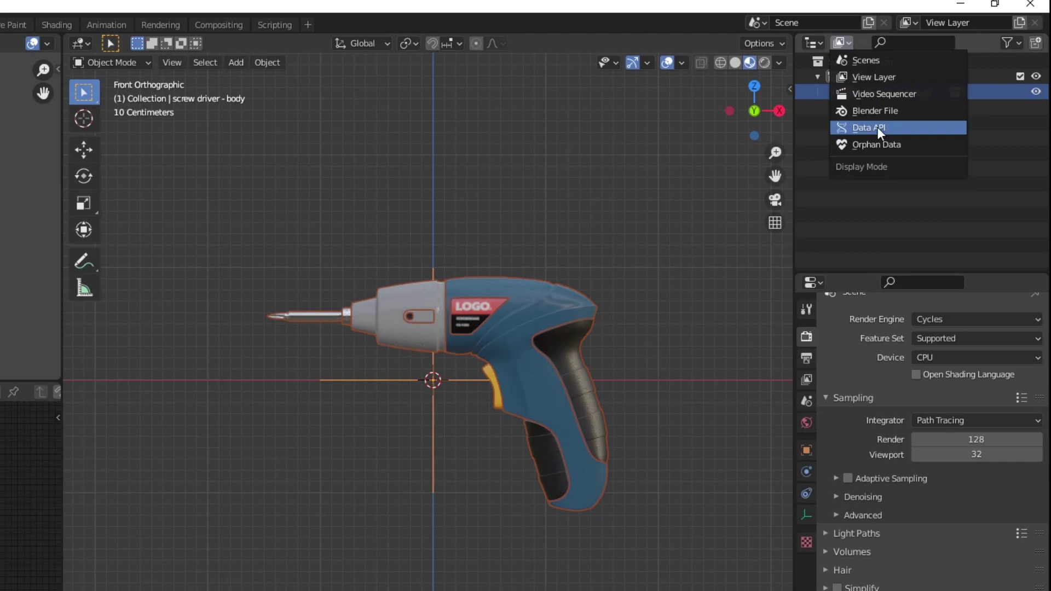
{"action": "left_click", "coordinate": [868, 109]}
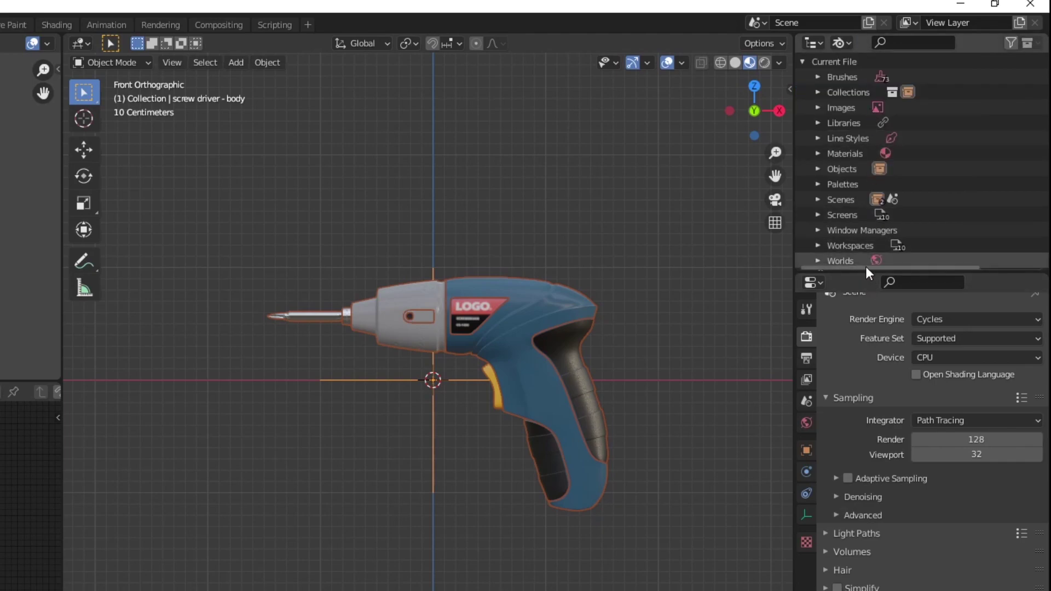
{"action": "left_click_drag", "start_coordinate": [865, 267], "coordinate": [866, 370]}
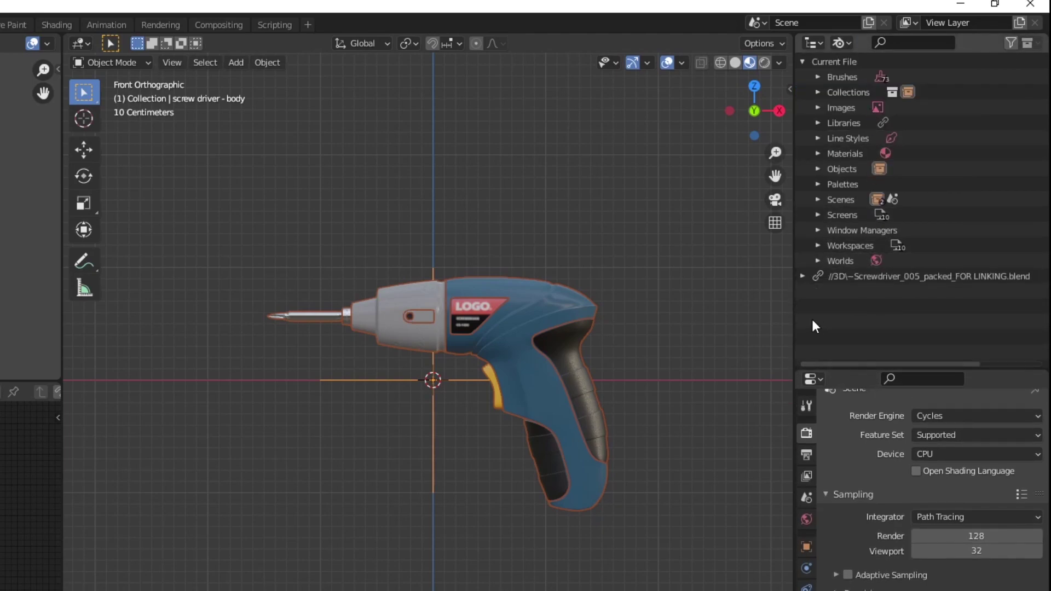
{"action": "left_click", "coordinate": [855, 278]}
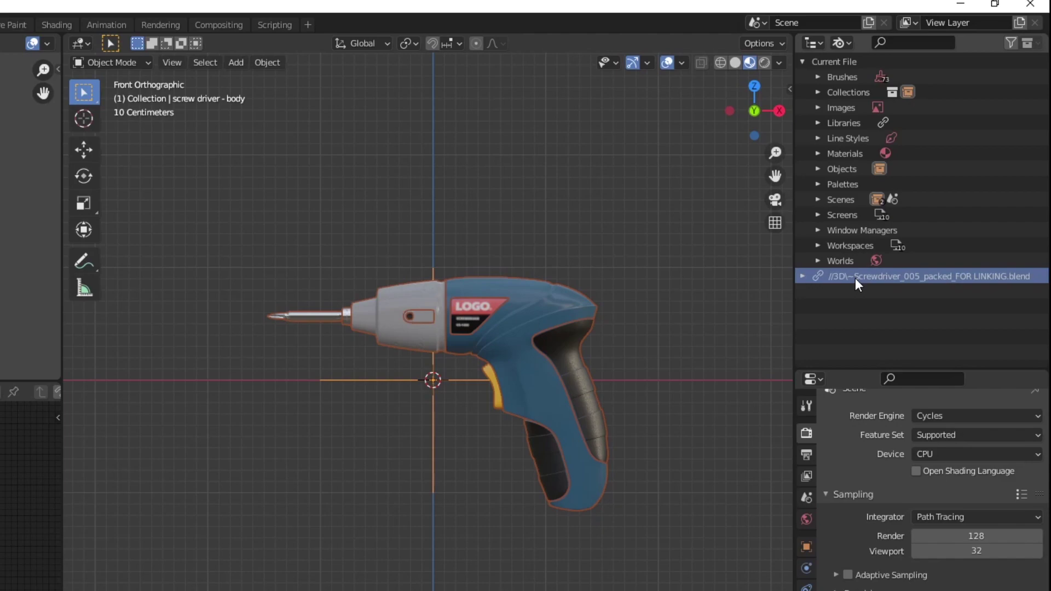
{"action": "right_click", "coordinate": [919, 278]}
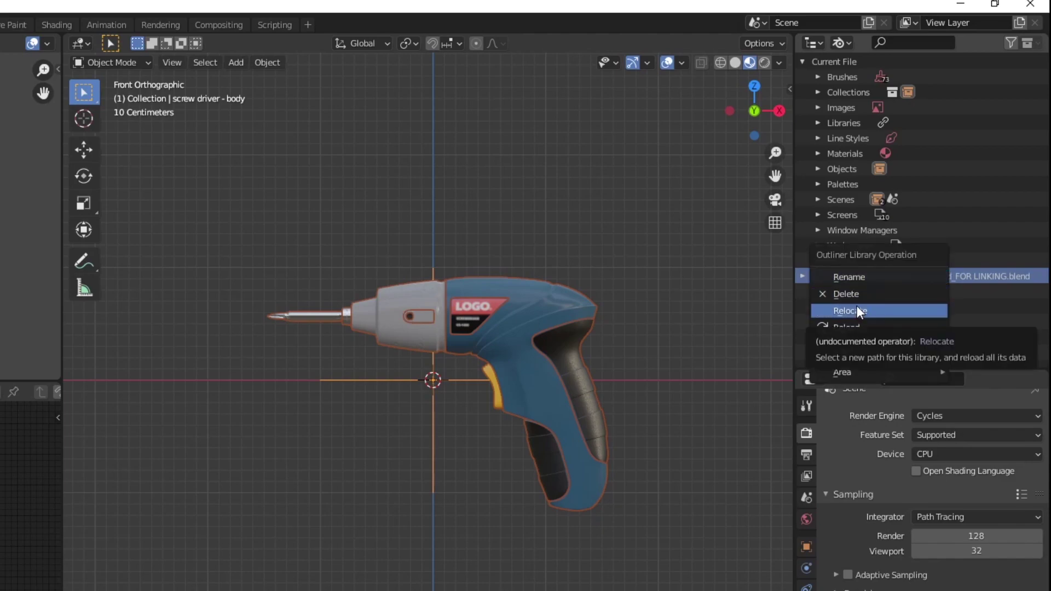
{"action": "right_click", "coordinate": [964, 271]}
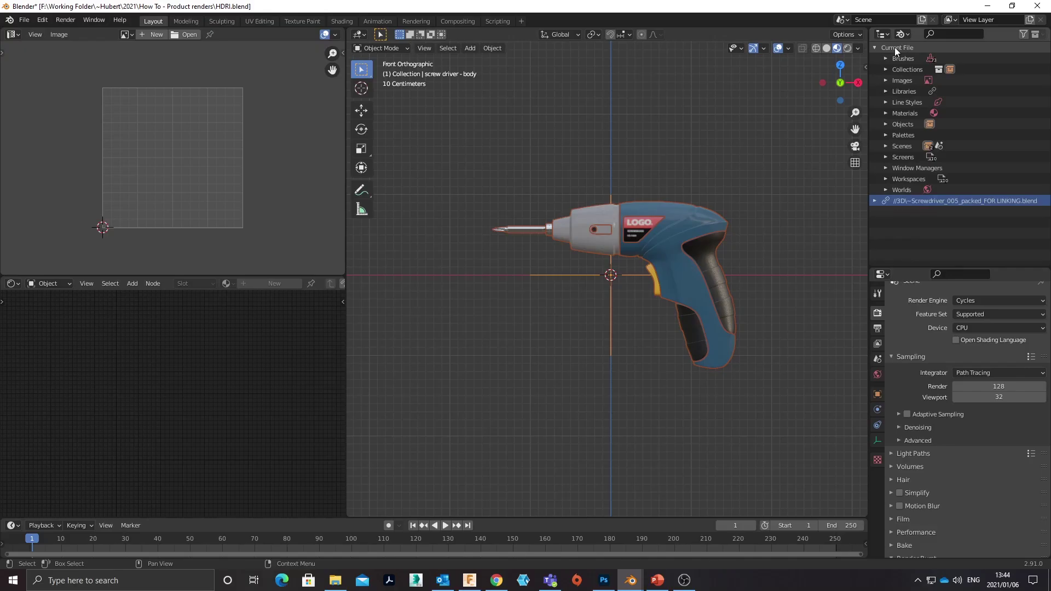
{"action": "left_click", "coordinate": [841, 43]}
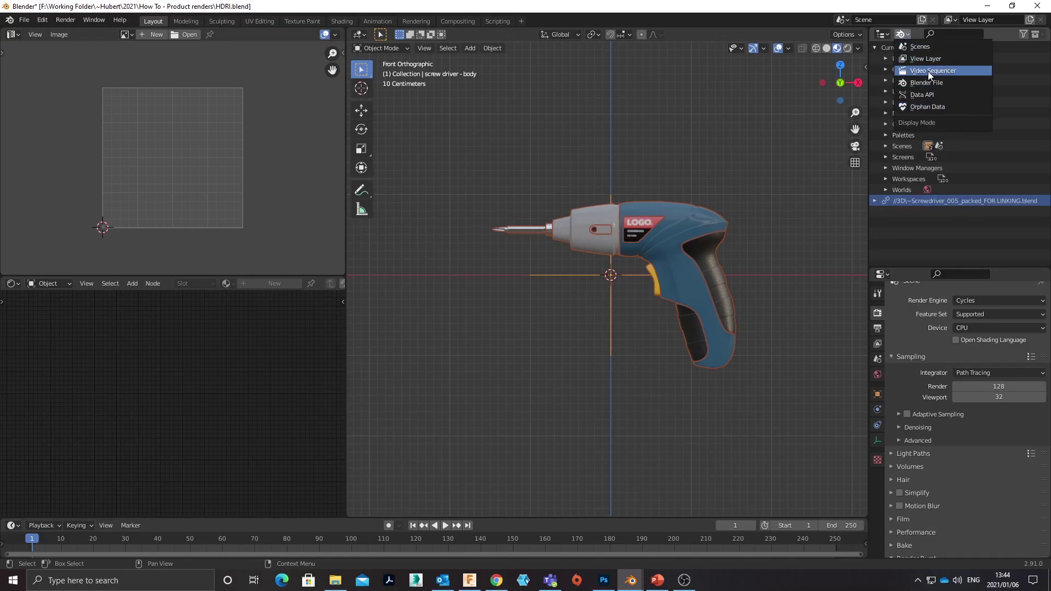
{"action": "left_click", "coordinate": [926, 59]}
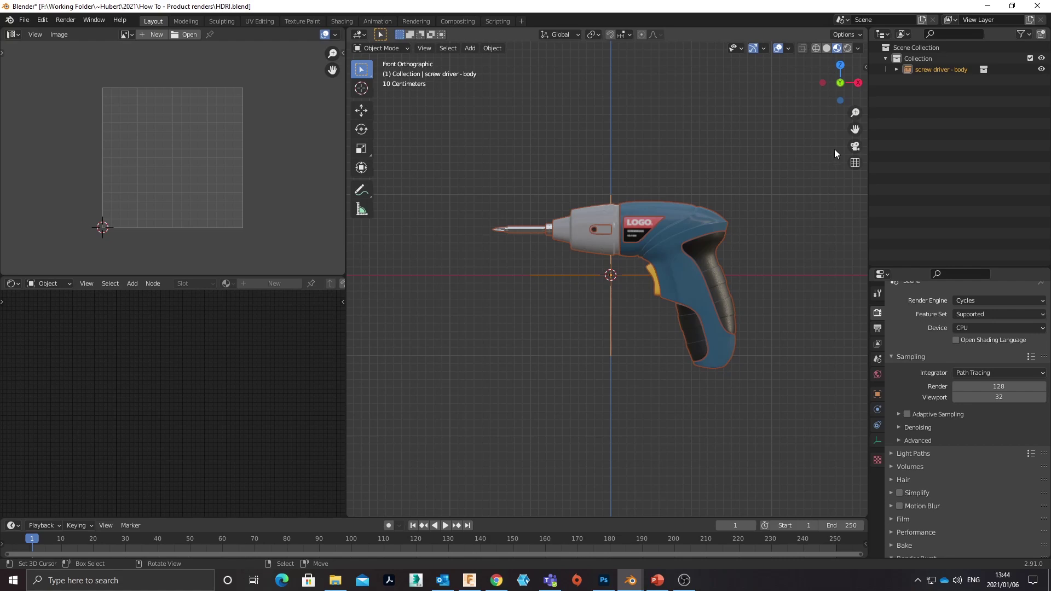
Set the World Color to an Environment Texture using HDRI_STUDIO_vol2_019.exr from the 3D folder
{"action": "left_click_drag", "start_coordinate": [920, 268], "coordinate": [932, 149]}
{"action": "left_click", "coordinate": [877, 259]}
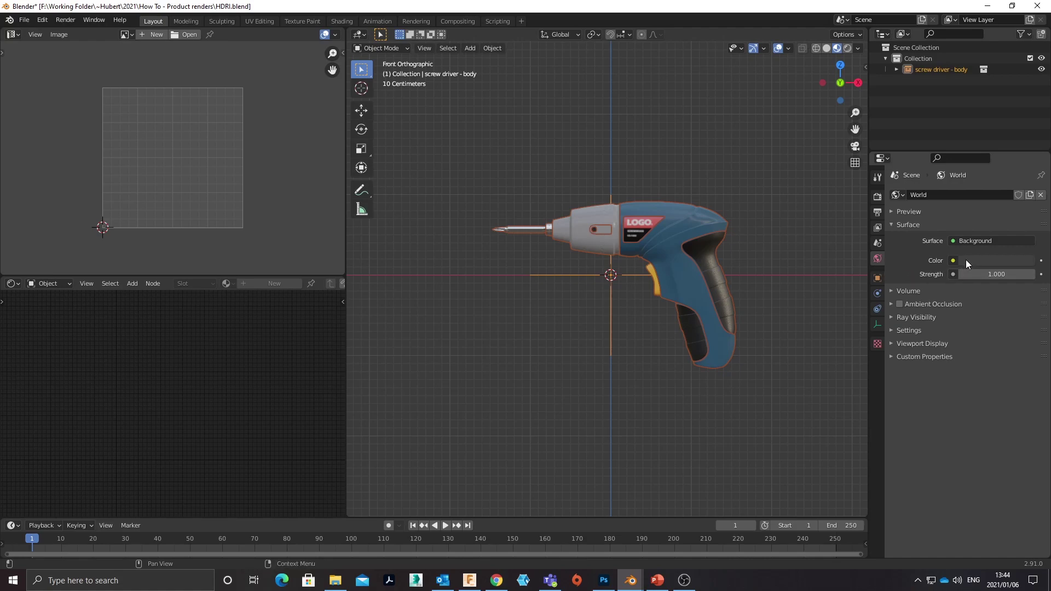
{"action": "left_click", "coordinate": [953, 260]}
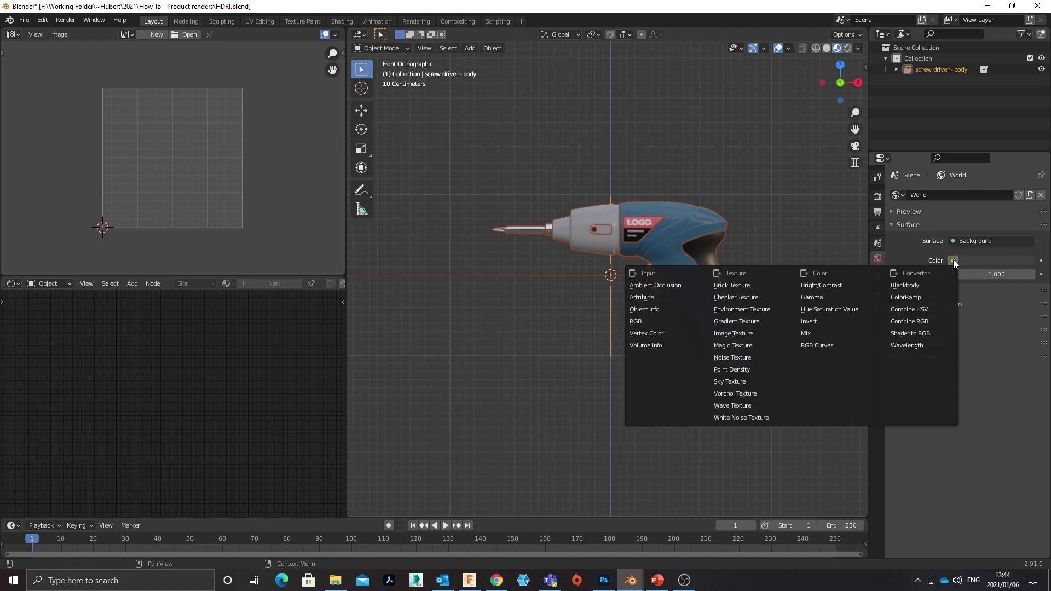
{"action": "left_click", "coordinate": [727, 308]}
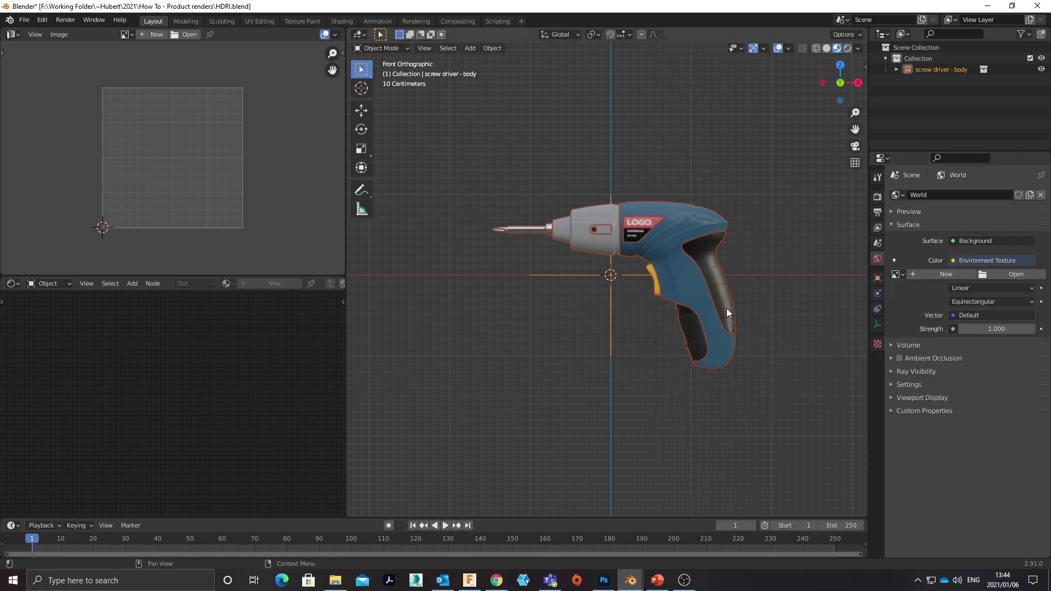
{"action": "left_click", "coordinate": [1020, 277]}
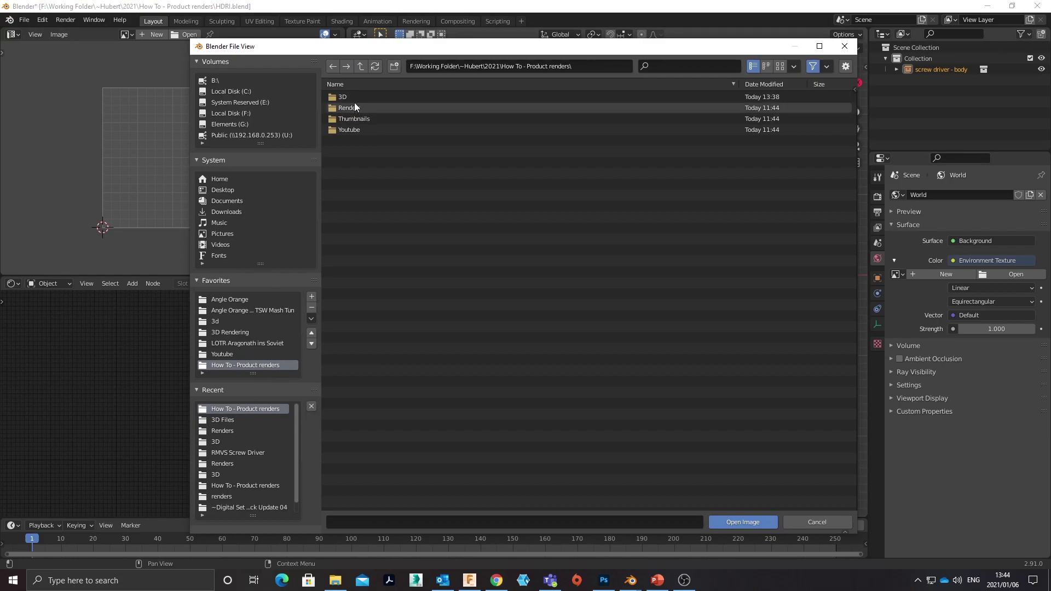
{"action": "left_click", "coordinate": [353, 98]}
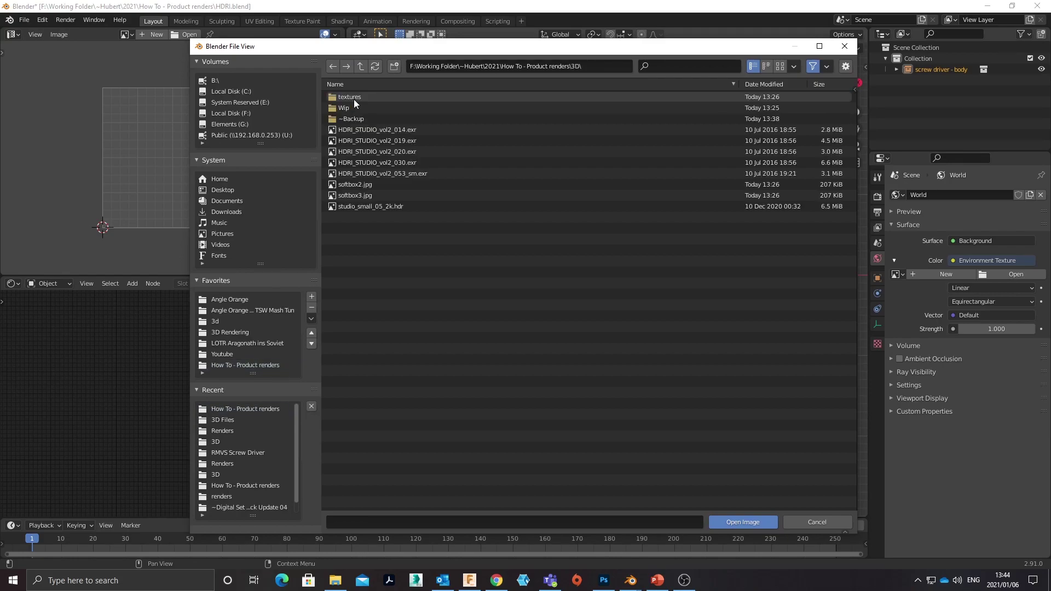
{"action": "left_click", "coordinate": [778, 66]}
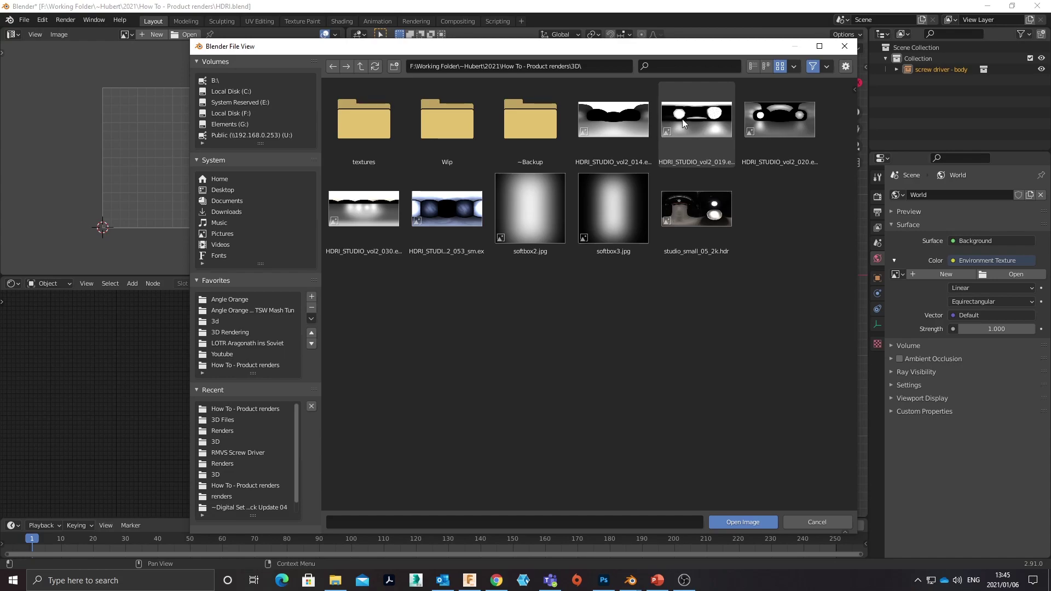
{"action": "left_click", "coordinate": [728, 114]}
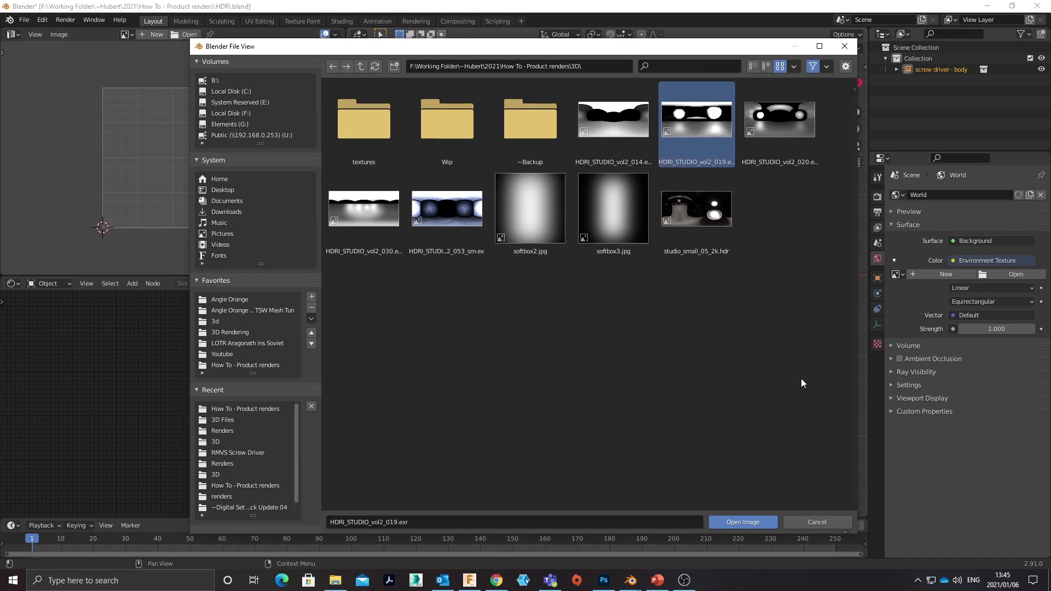
{"action": "left_click", "coordinate": [751, 522]}
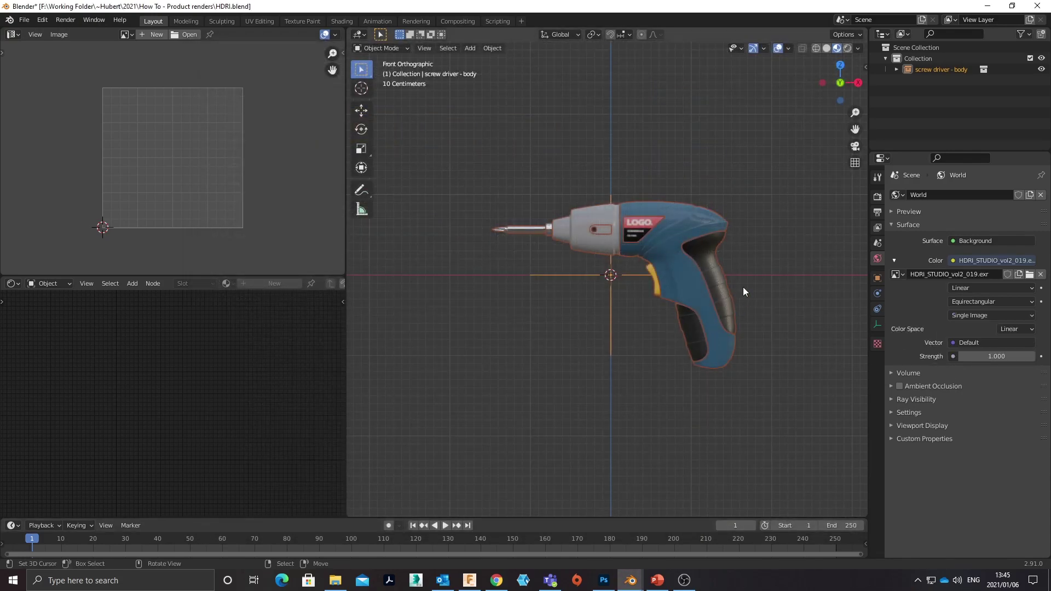
Switch the viewport to Rendered shading and check the drill from top and front views
{"action": "middle_click_drag", "start_coordinate": [769, 273], "coordinate": [764, 284], "text": "shift"}
{"action": "key", "text": "z"}
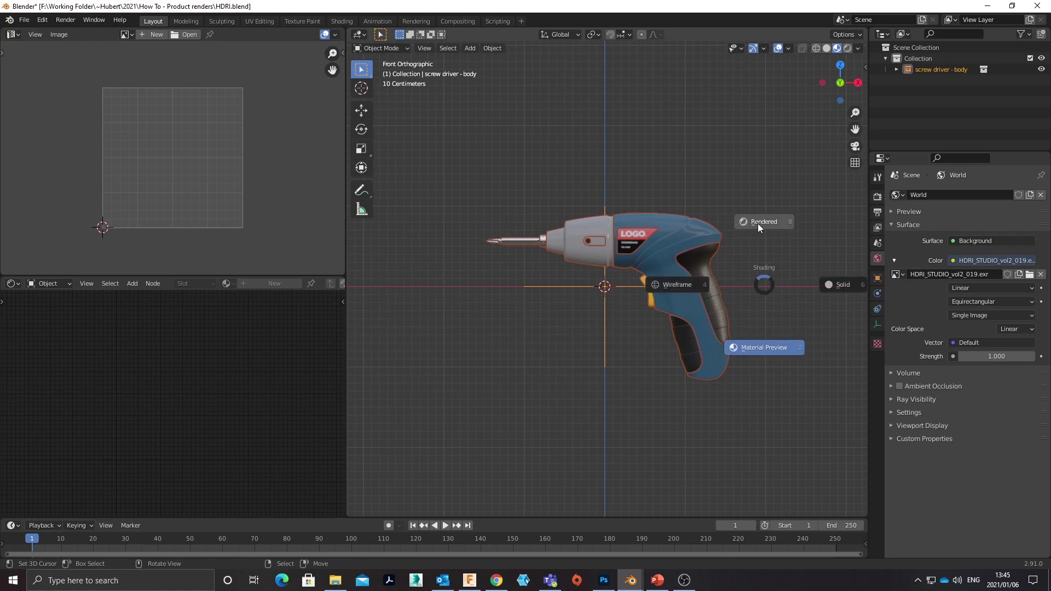
{"action": "left_click", "coordinate": [757, 224]}
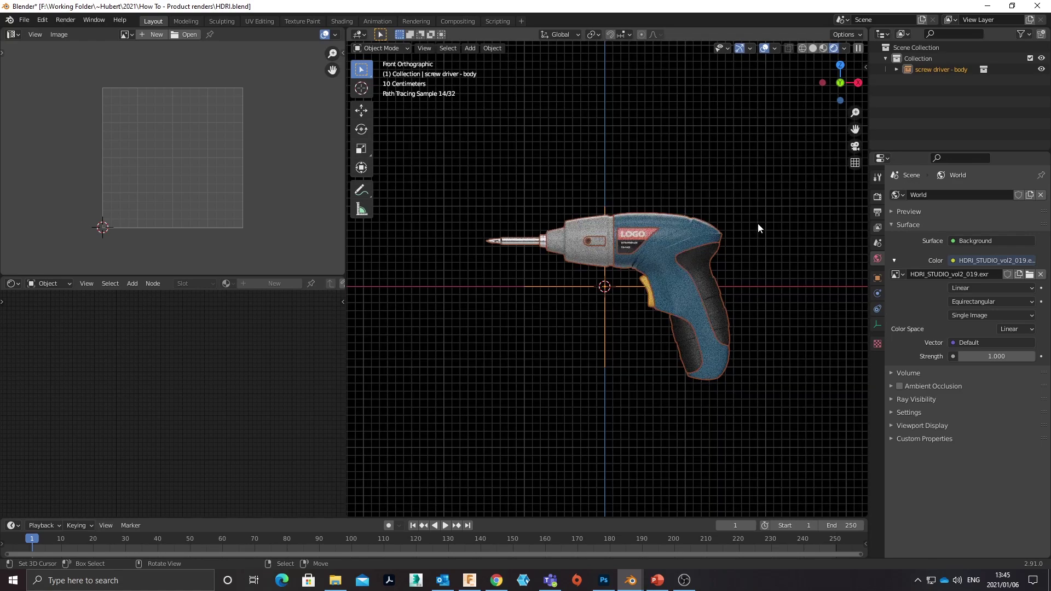
{"action": "scroll", "coordinate": [757, 223], "scroll_direction": "up", "scroll_amount": 2}
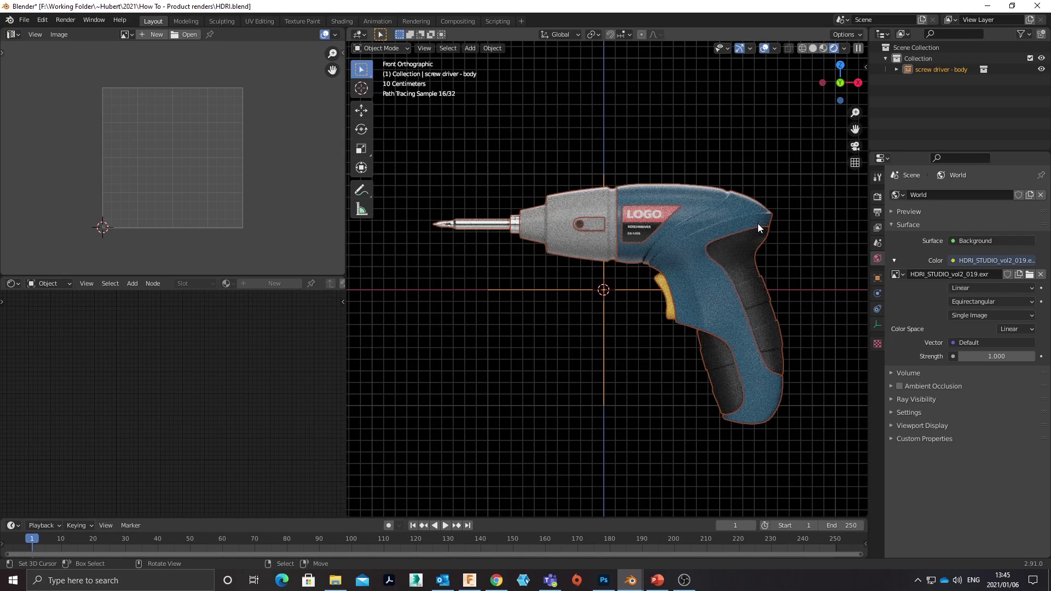
{"action": "scroll", "coordinate": [757, 223], "scroll_direction": "down", "scroll_amount": 1}
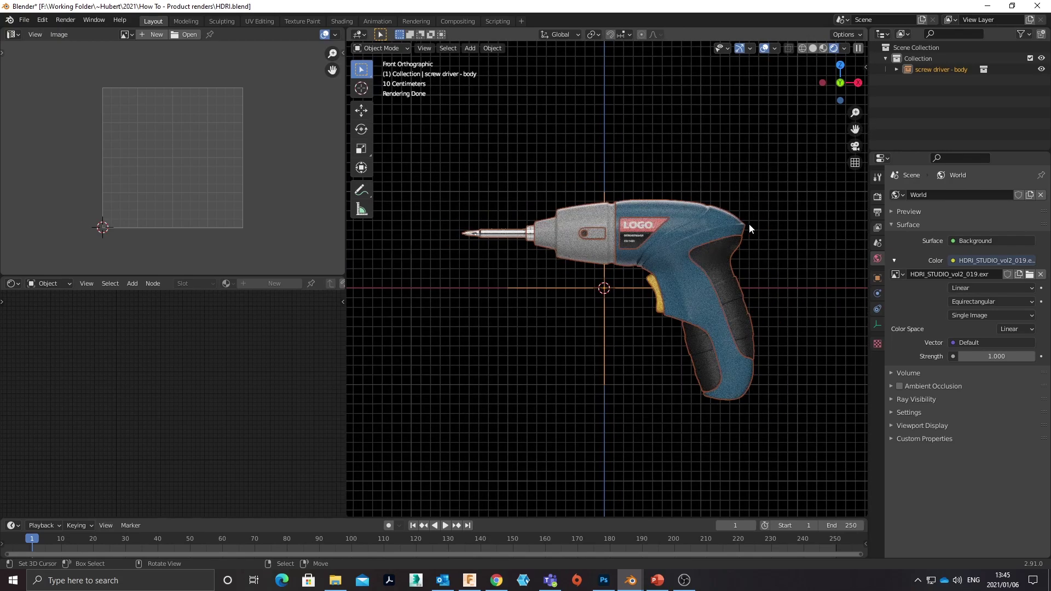
{"action": "key", "text": "KP_7"}
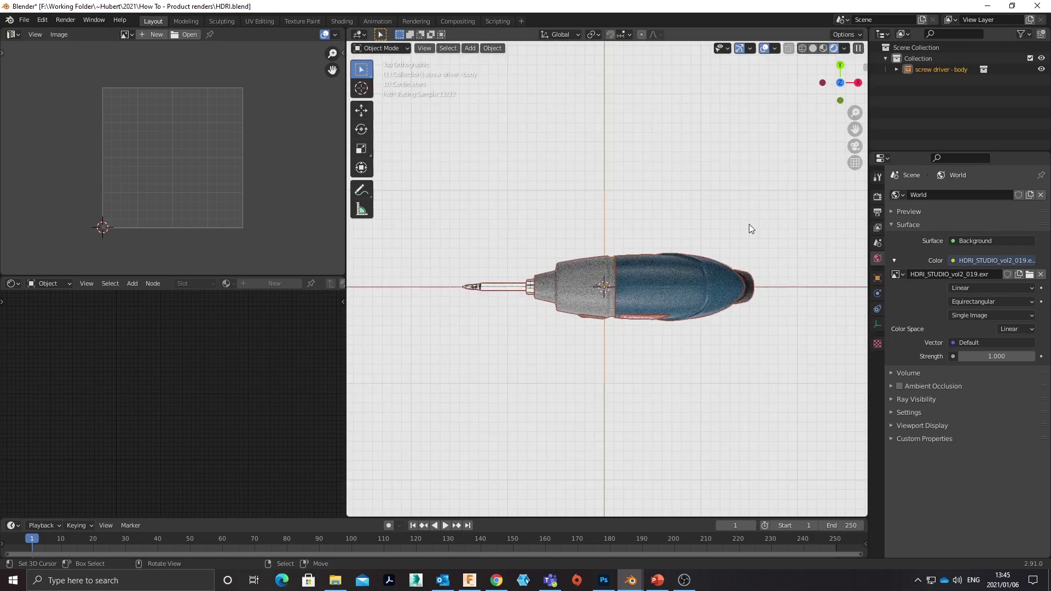
{"action": "key", "text": "KP_1"}
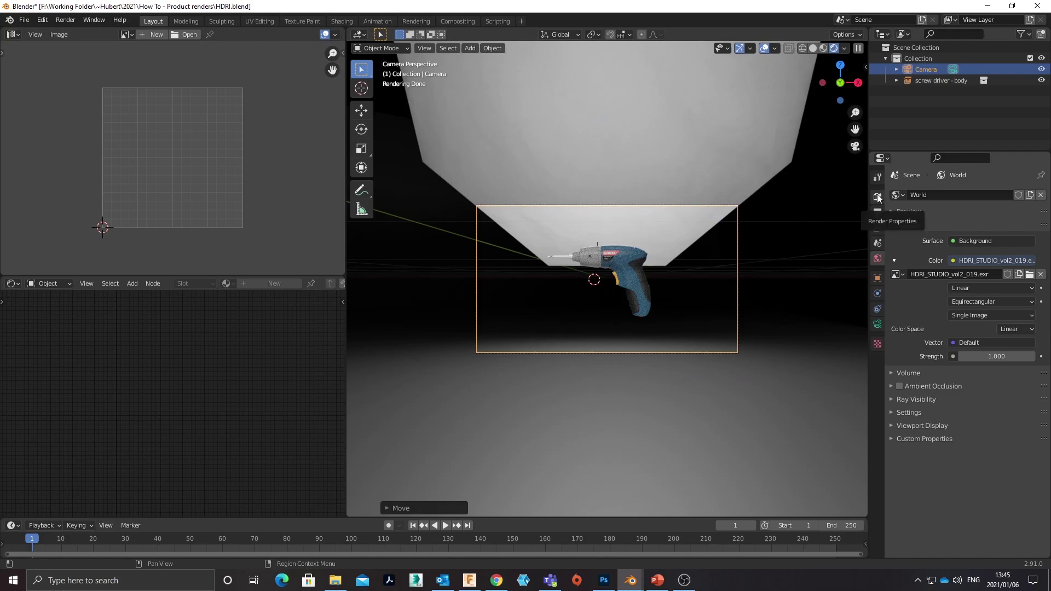
Apply the Square - 3D Sales resolution preset (1600×1600) and set Resolution % to 50
{"action": "left_click", "coordinate": [877, 197]}
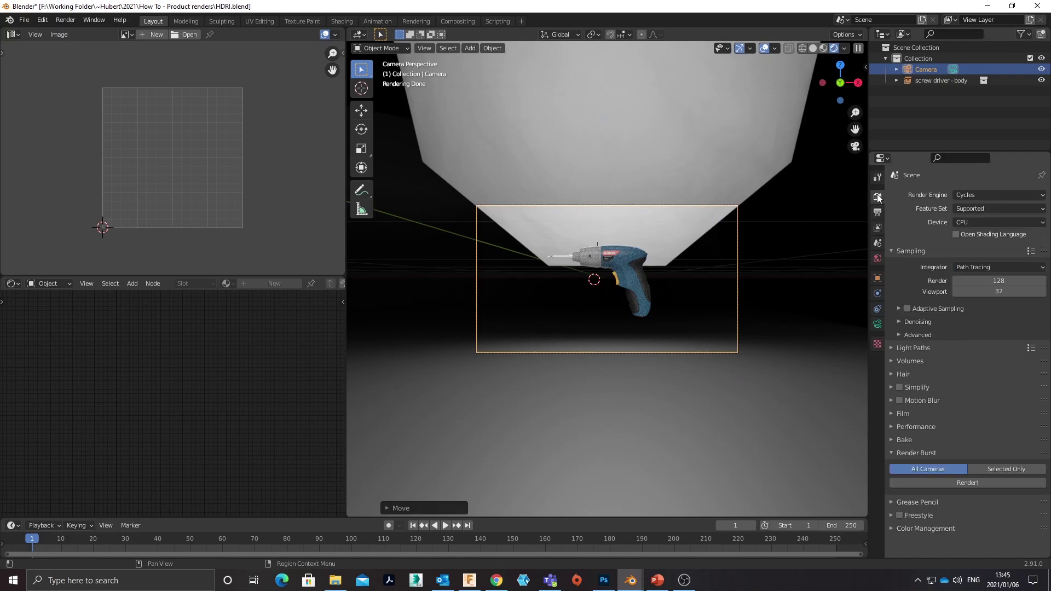
{"action": "left_click", "coordinate": [877, 213]}
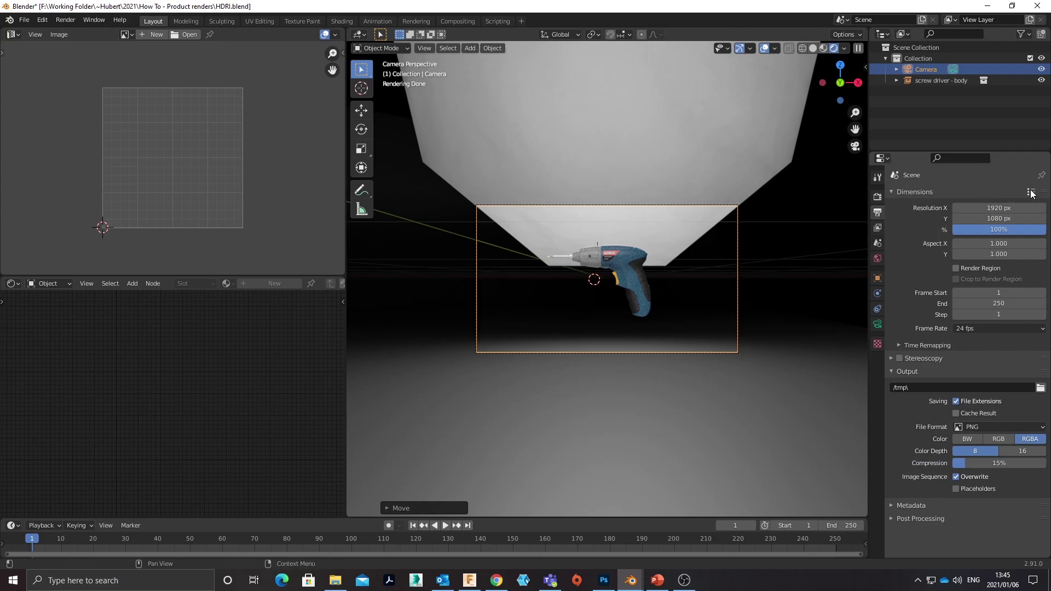
{"action": "left_click", "coordinate": [1030, 192]}
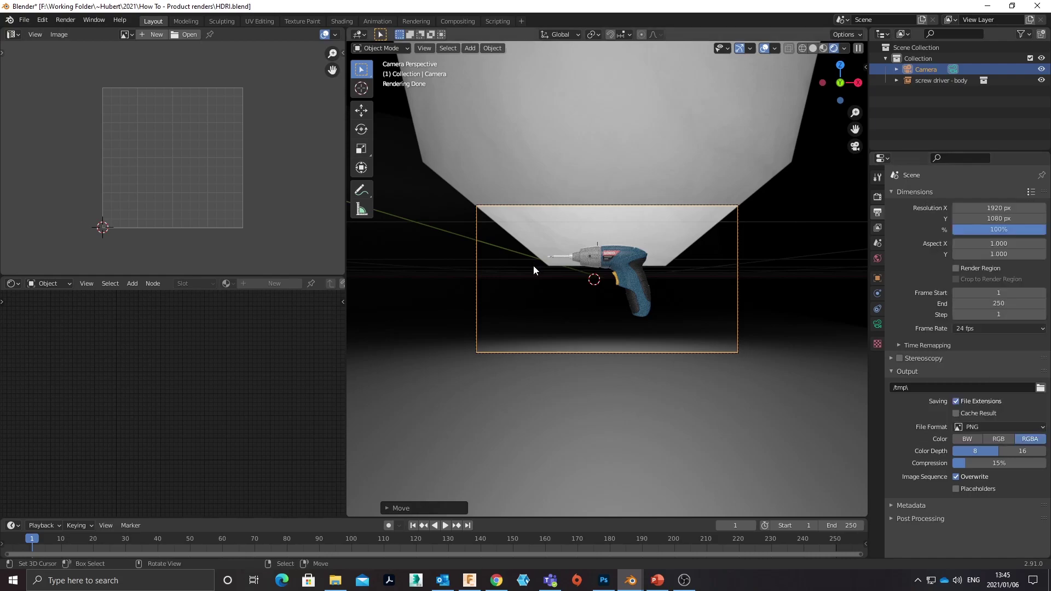
{"action": "left_click", "coordinate": [1026, 193]}
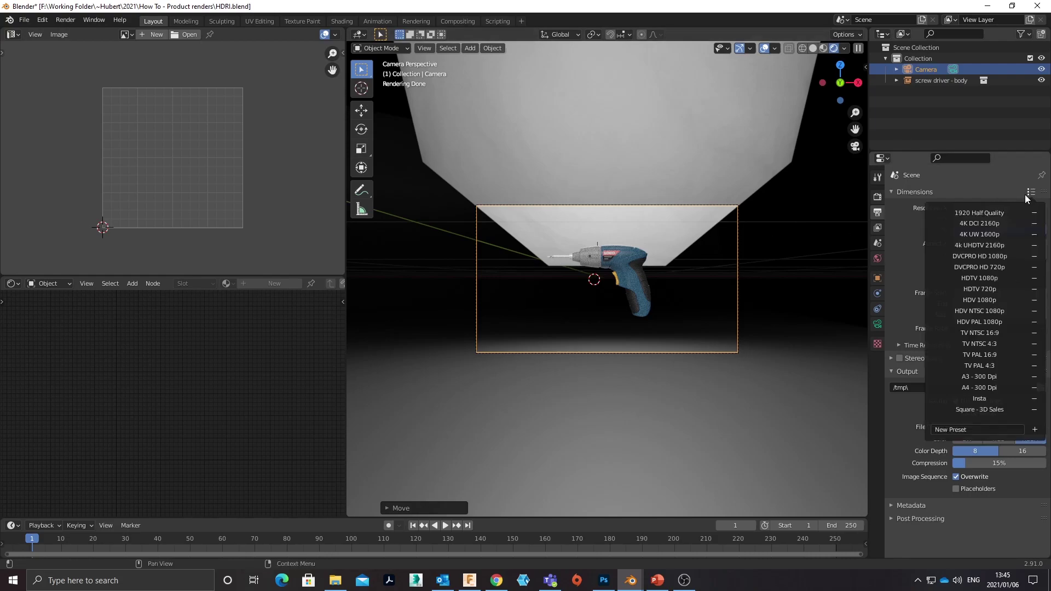
{"action": "left_click", "coordinate": [985, 408]}
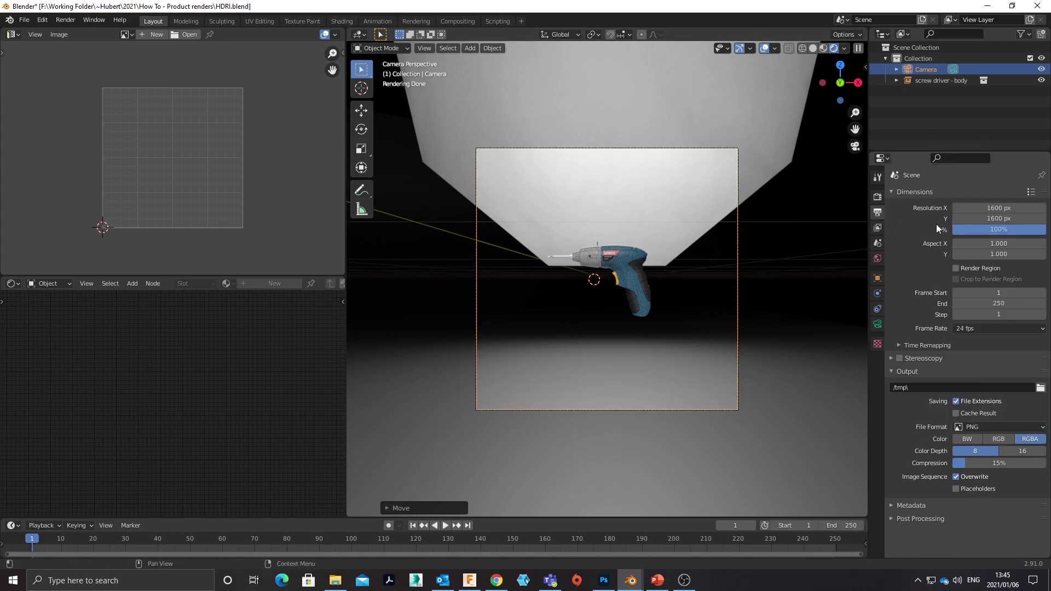
{"action": "double_click", "coordinate": [1002, 227]}
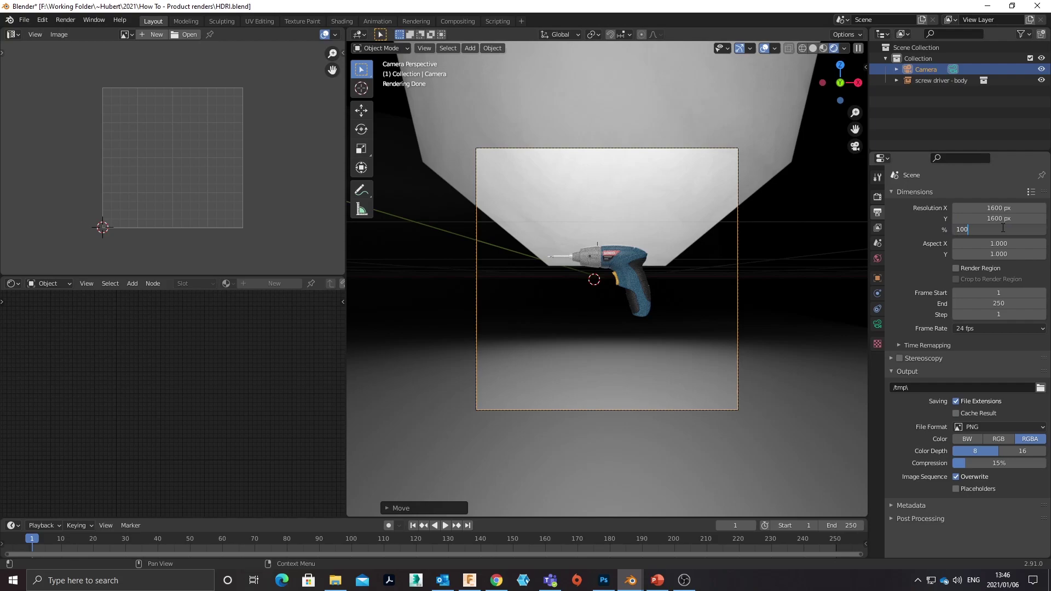
{"action": "key", "text": "BackSpace"}
{"action": "key", "text": "BackSpace"}
{"action": "key", "text": "BackSpace"}
{"action": "type", "text": "50"}
{"action": "key", "text": "Return"}
Move the camera along the global Z axis to frame the drill, then recheck the resolution presets
{"action": "key", "text": "g"}
{"action": "key", "text": "z"}
{"action": "key", "text": "z"}
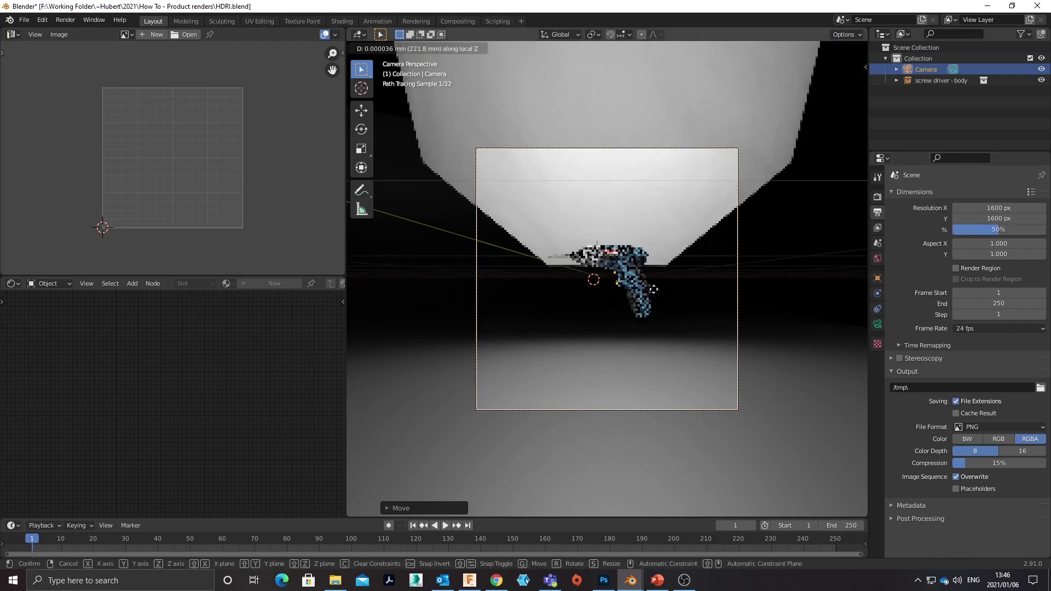
{"action": "key", "text": "z"}
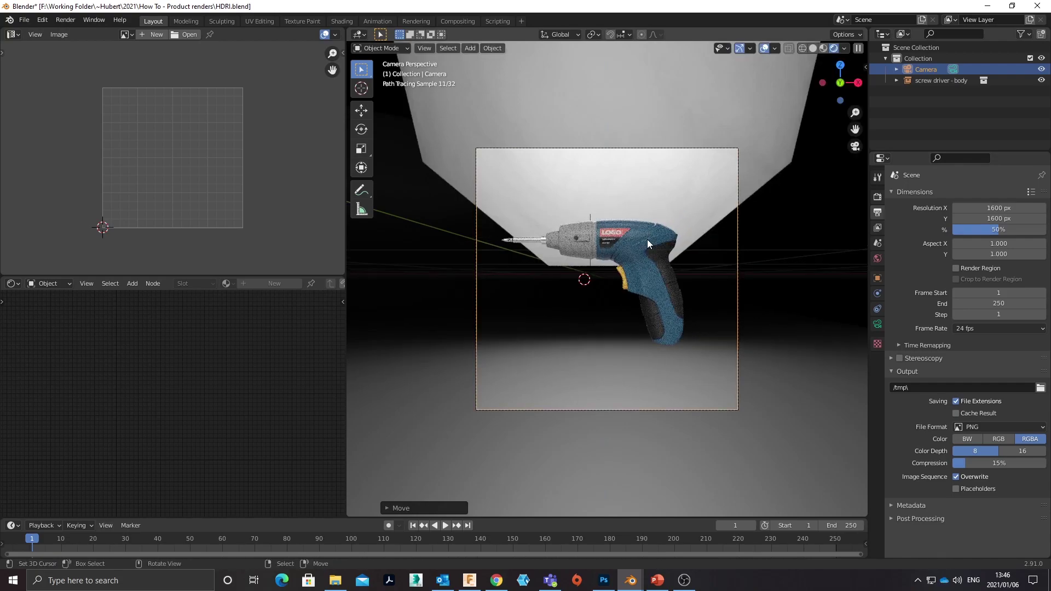
{"action": "key", "text": "z"}
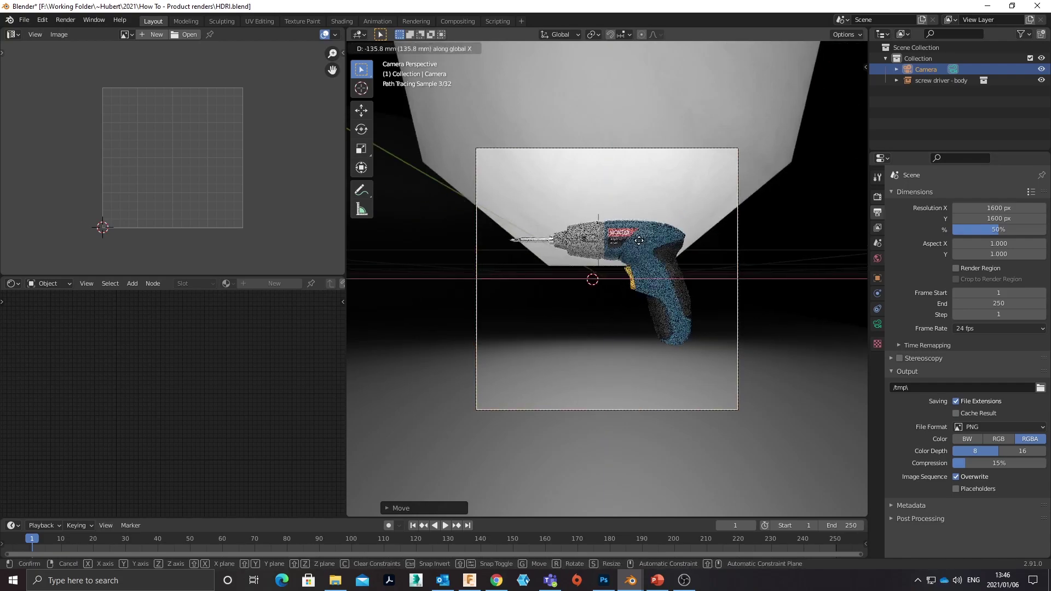
{"action": "left_click", "coordinate": [646, 243]}
{"action": "left_click", "coordinate": [1031, 195]}
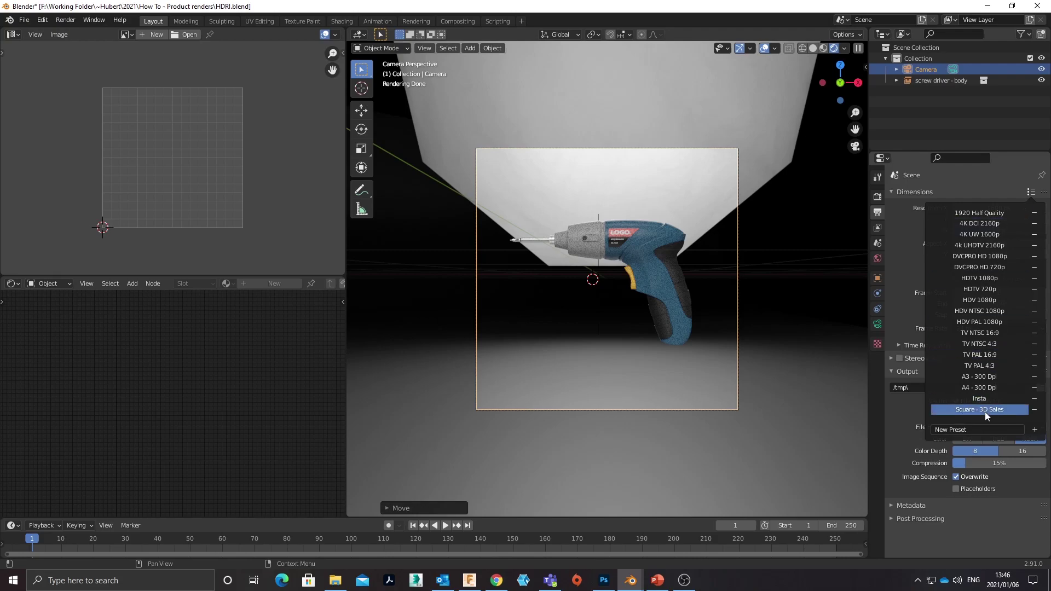
{"action": "left_click", "coordinate": [936, 412]}
{"action": "left_click", "coordinate": [1034, 193]}
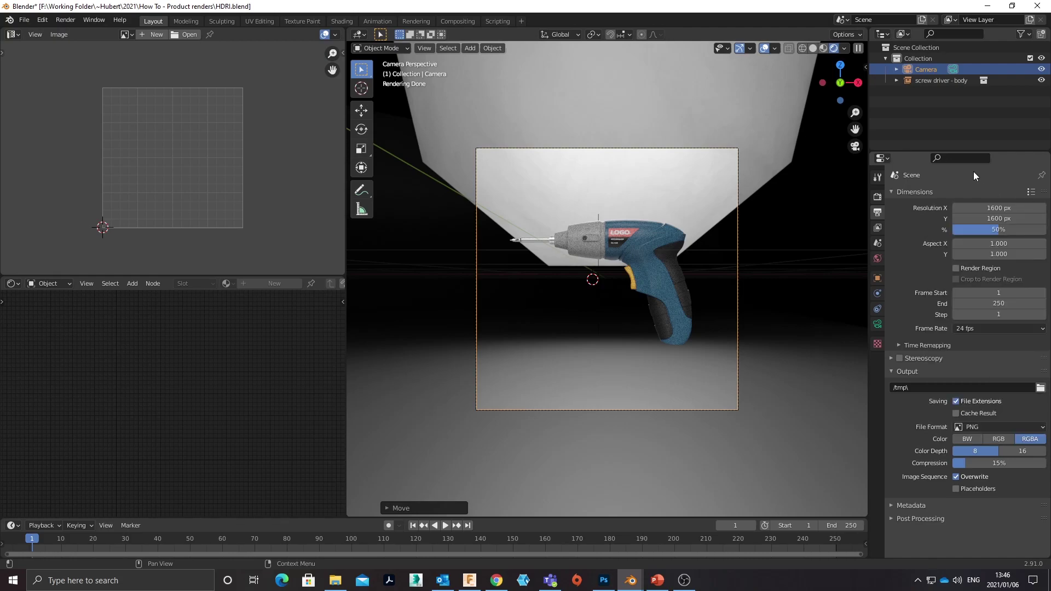
Move the camera vertically along Z to reframe the drill
{"action": "key", "text": "g"}
{"action": "key", "text": "z"}
{"action": "left_click", "coordinate": [698, 259]}
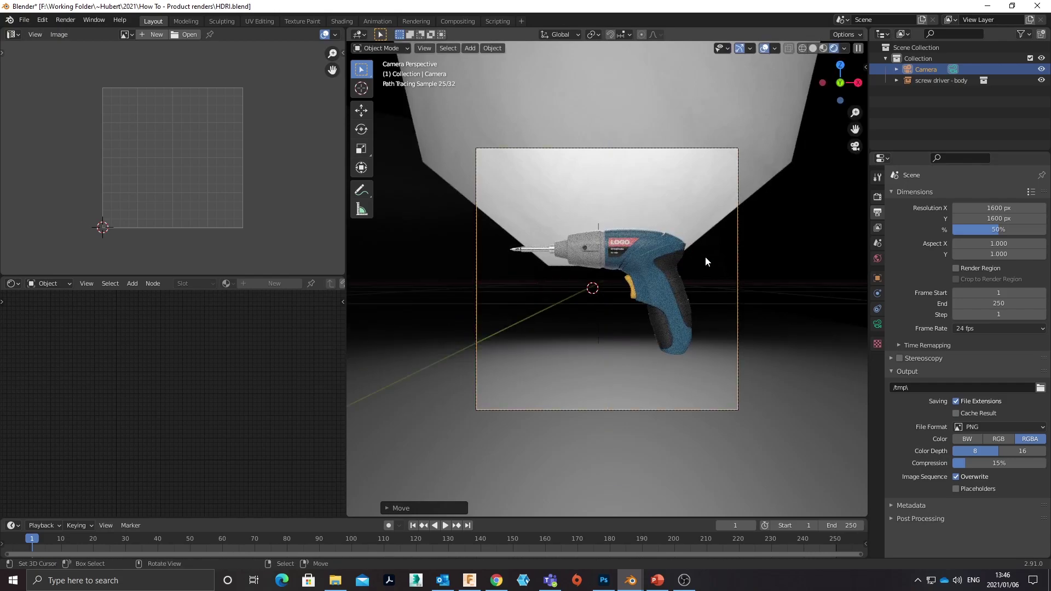
Zoom the camera view and pan the node editor to the HDRI, Background and World Output nodes
{"action": "scroll", "coordinate": [713, 256], "scroll_direction": "down", "scroll_amount": 2}
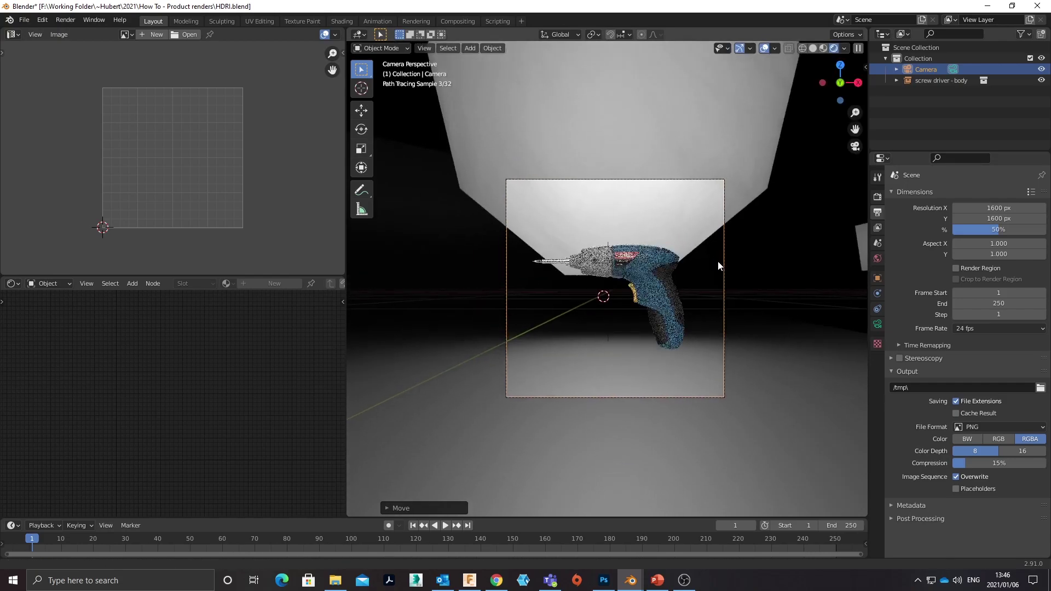
{"action": "scroll", "coordinate": [714, 254], "scroll_direction": "up", "scroll_amount": 2}
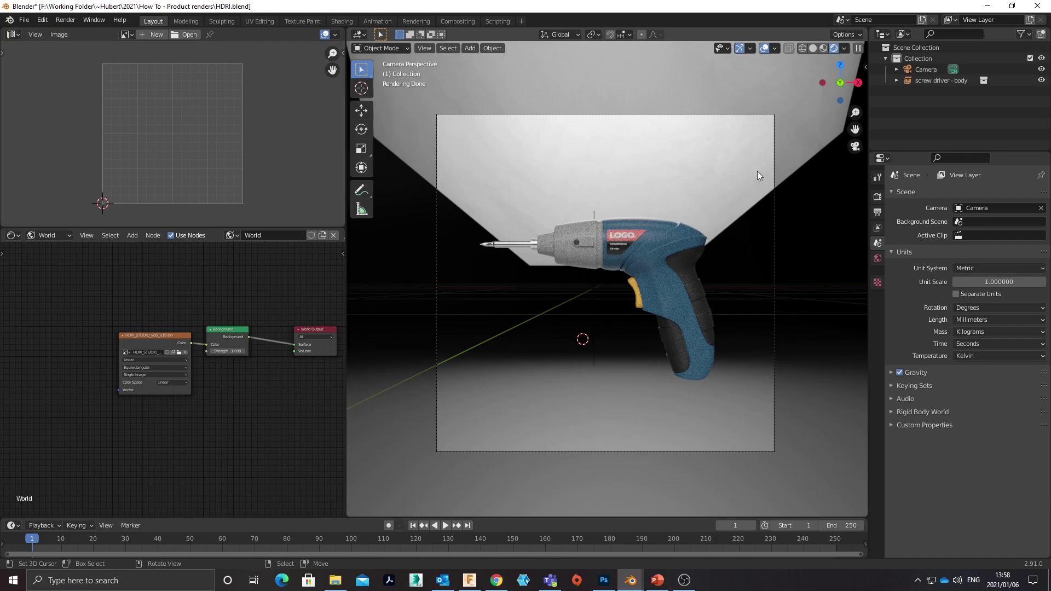
{"action": "scroll", "coordinate": [725, 373], "scroll_direction": "down", "scroll_amount": 5}
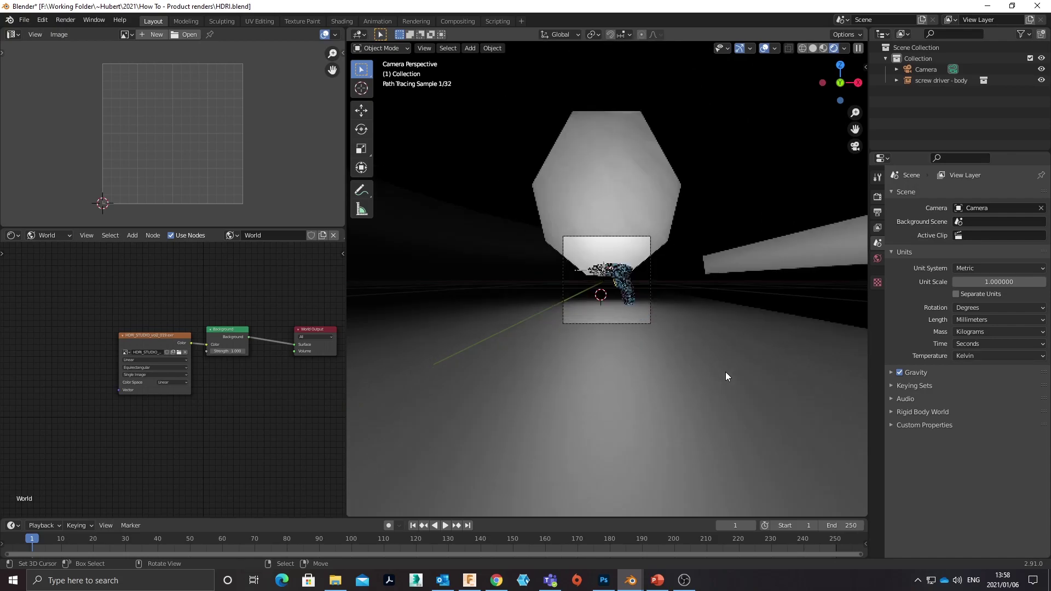
{"action": "scroll", "coordinate": [642, 156], "scroll_direction": "down", "scroll_amount": 2}
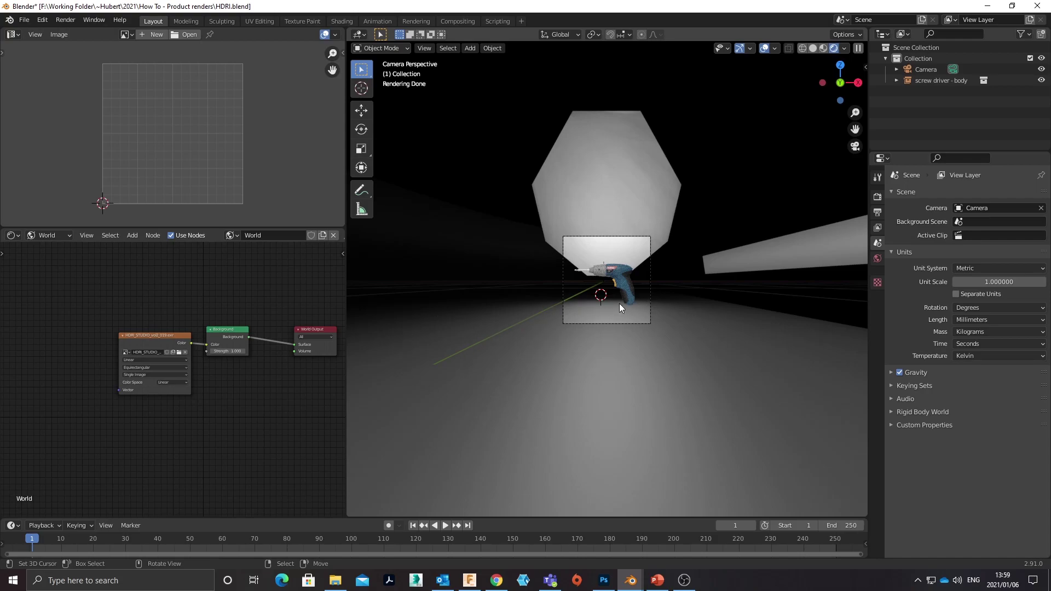
{"action": "scroll", "coordinate": [626, 299], "scroll_direction": "up", "scroll_amount": 7}
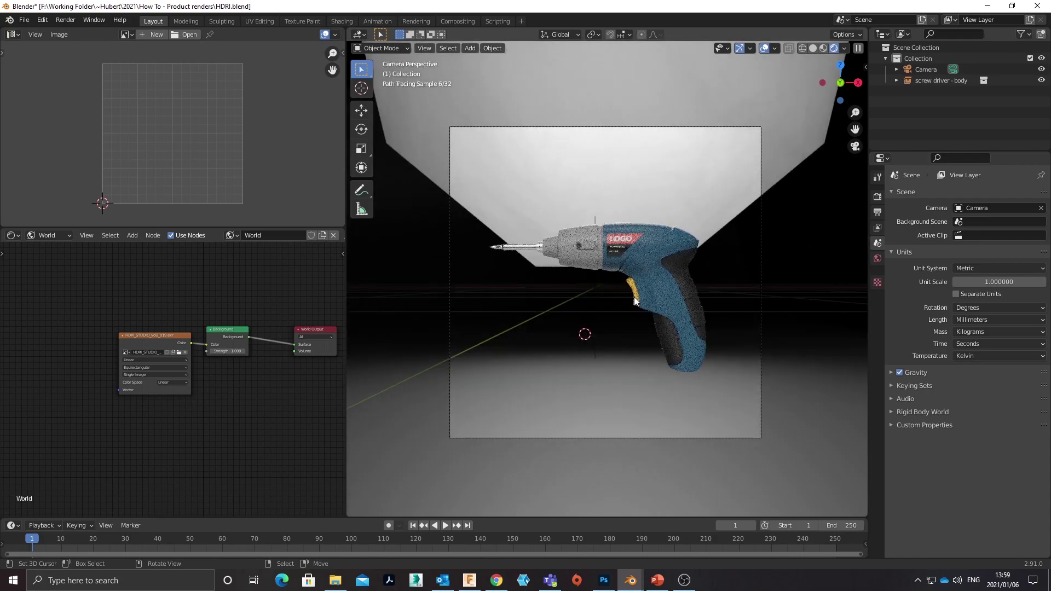
{"action": "scroll", "coordinate": [637, 299], "scroll_direction": "up", "scroll_amount": 3}
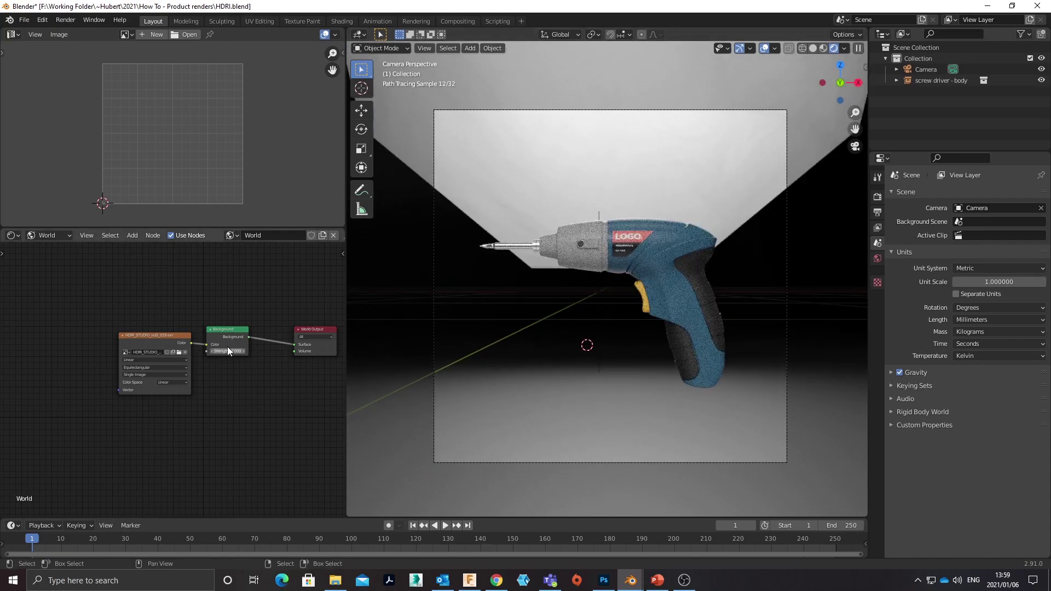
{"action": "scroll", "coordinate": [228, 351], "scroll_direction": "down", "scroll_amount": 1}
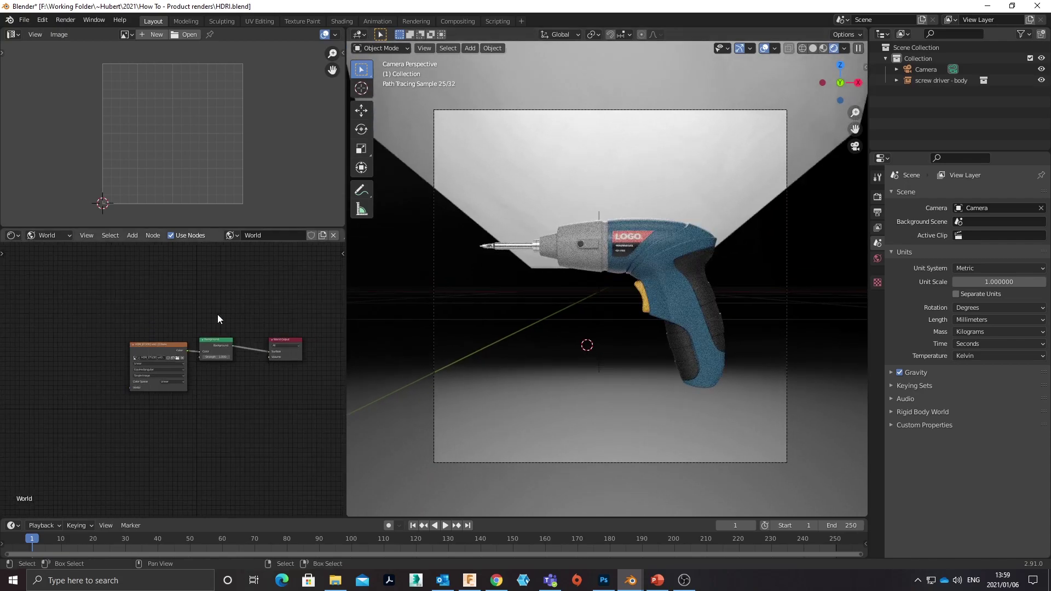
{"action": "middle_click_drag", "start_coordinate": [218, 314], "coordinate": [232, 301]}
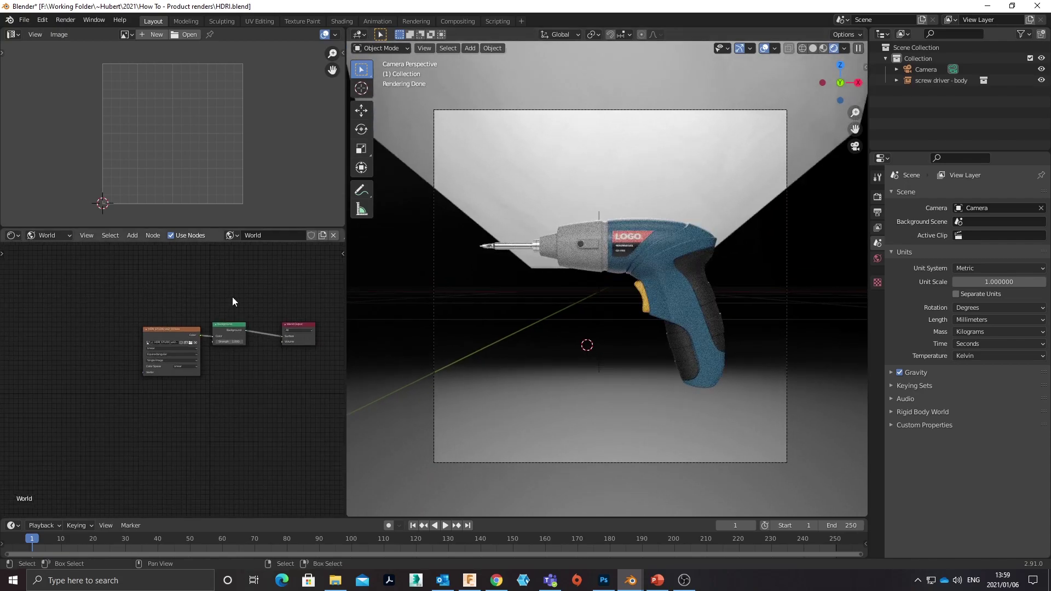
Add a Mapping node and connect its Vector output to the HDRI image's Vector input
{"action": "key", "text": "shift+a"}
{"action": "left_click", "coordinate": [106, 346]}
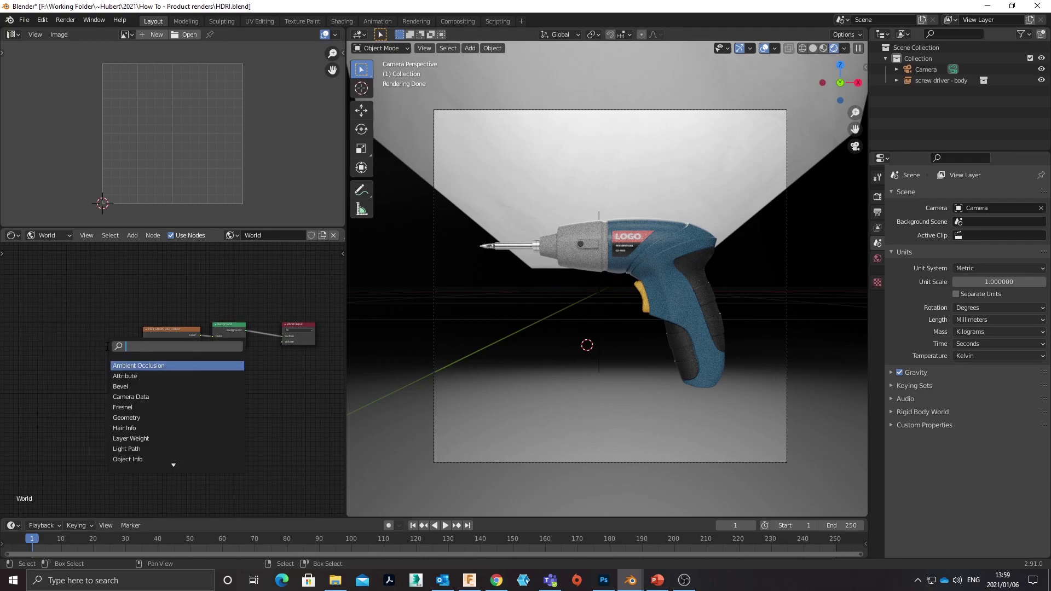
{"action": "type", "text": "mapping"}
{"action": "key", "text": "Return"}
{"action": "left_click", "coordinate": [127, 340]}
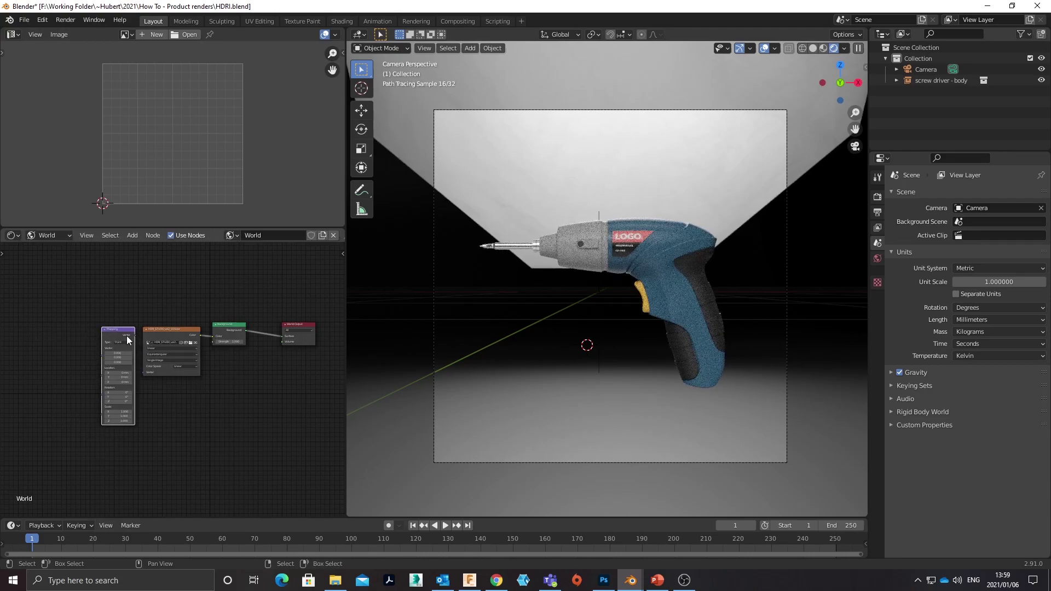
{"action": "scroll", "coordinate": [128, 340], "scroll_direction": "up", "scroll_amount": 2}
{"action": "left_click_drag", "start_coordinate": [126, 320], "coordinate": [131, 372]}
{"action": "middle_click_drag", "start_coordinate": [132, 372], "coordinate": [246, 382]}
Add a Texture Coordinate node and link its Object output to the Mapping Vector input
{"action": "key", "text": "shift+a"}
{"action": "left_click", "coordinate": [121, 348]}
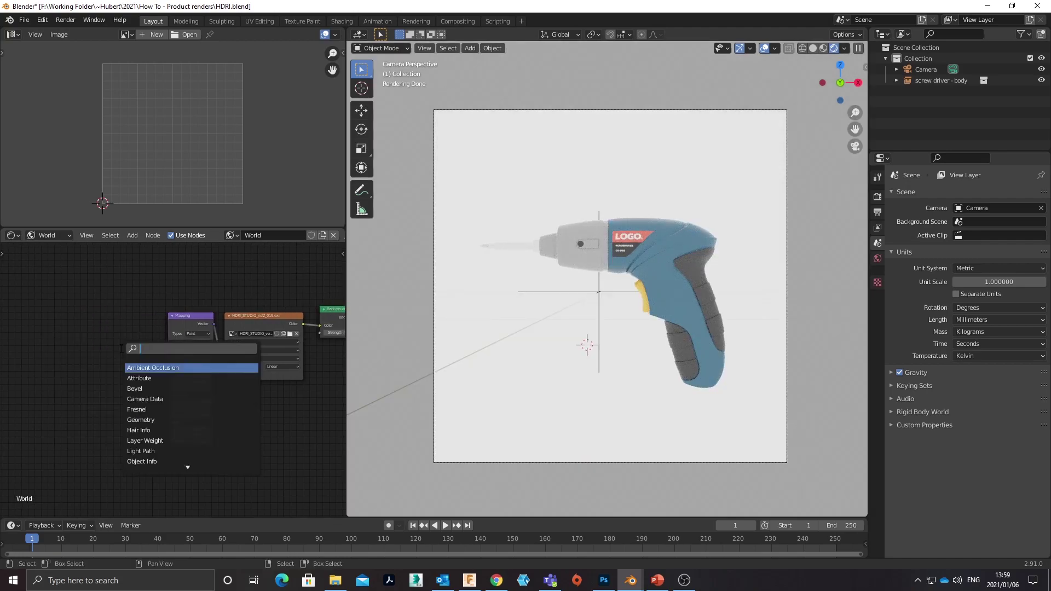
{"action": "type", "text": "tex"}
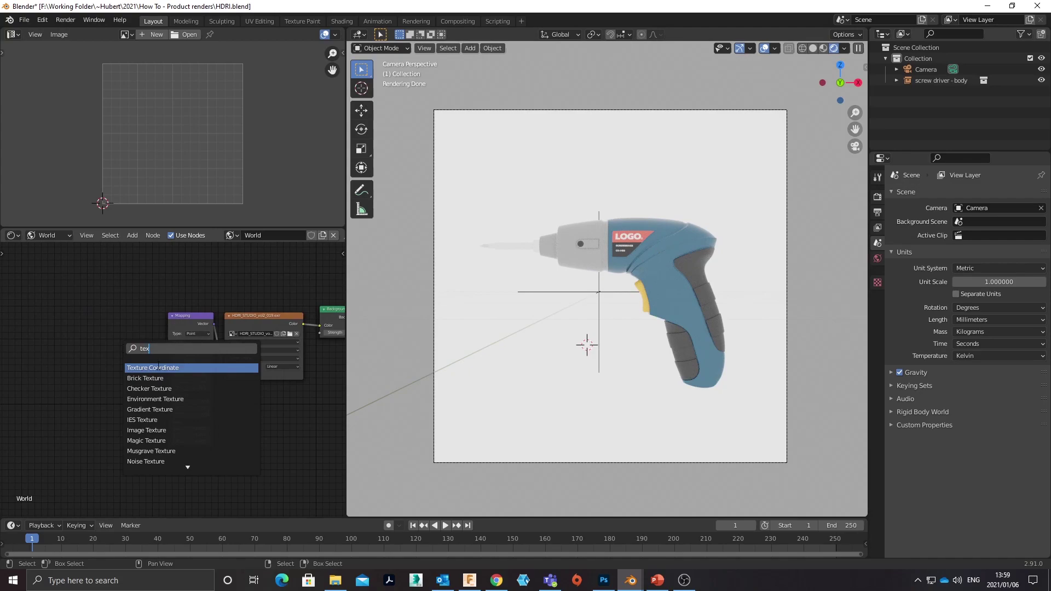
{"action": "left_click", "coordinate": [158, 367]}
{"action": "left_click", "coordinate": [123, 356]}
{"action": "scroll", "coordinate": [140, 353], "scroll_direction": "up", "scroll_amount": 2}
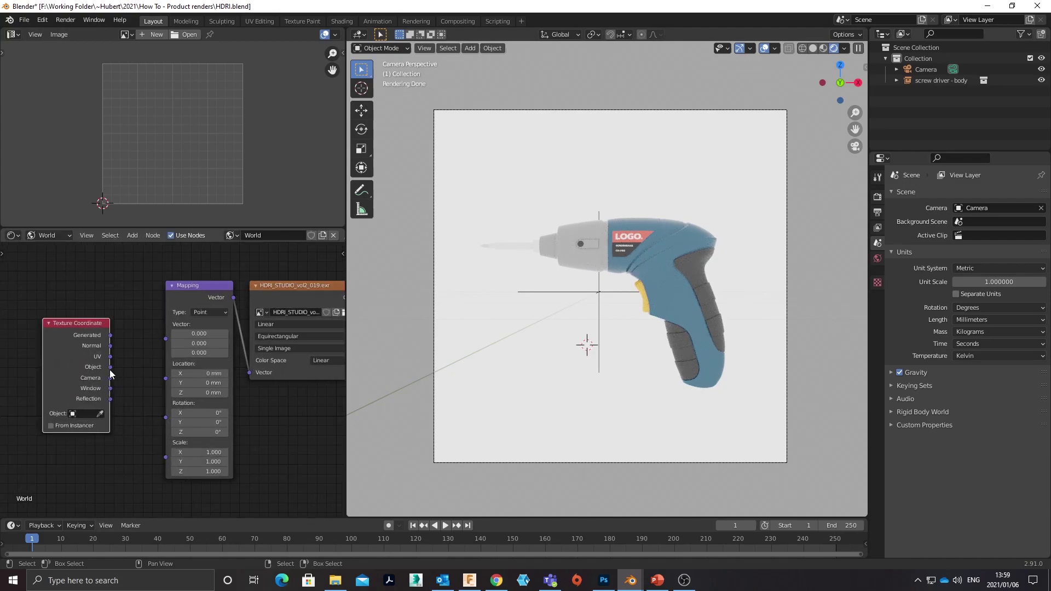
{"action": "left_click_drag", "start_coordinate": [110, 368], "coordinate": [119, 374]}
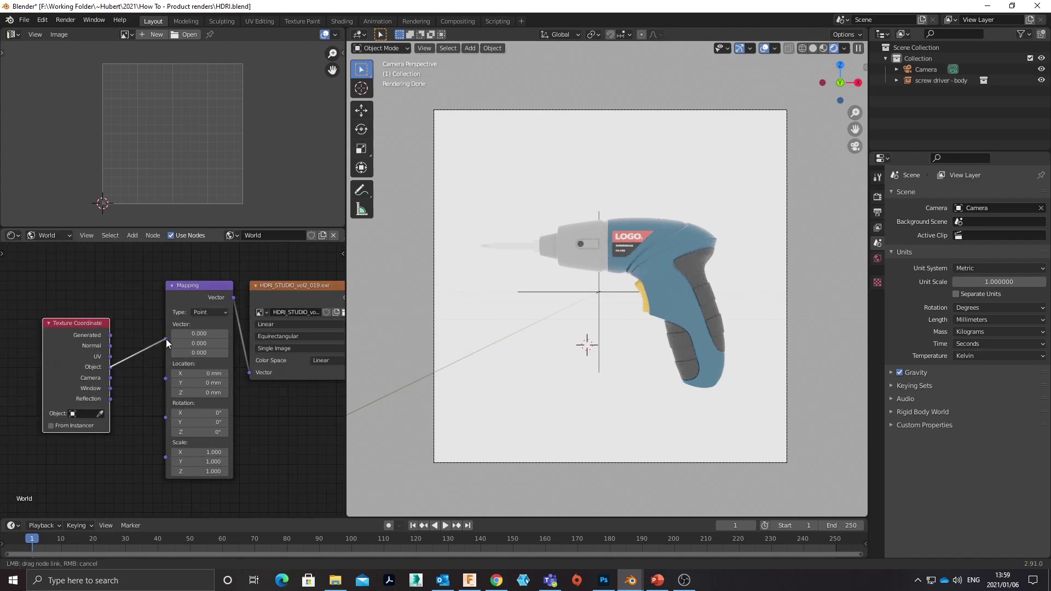
{"action": "left_click_drag", "start_coordinate": [166, 339], "coordinate": [166, 338]}
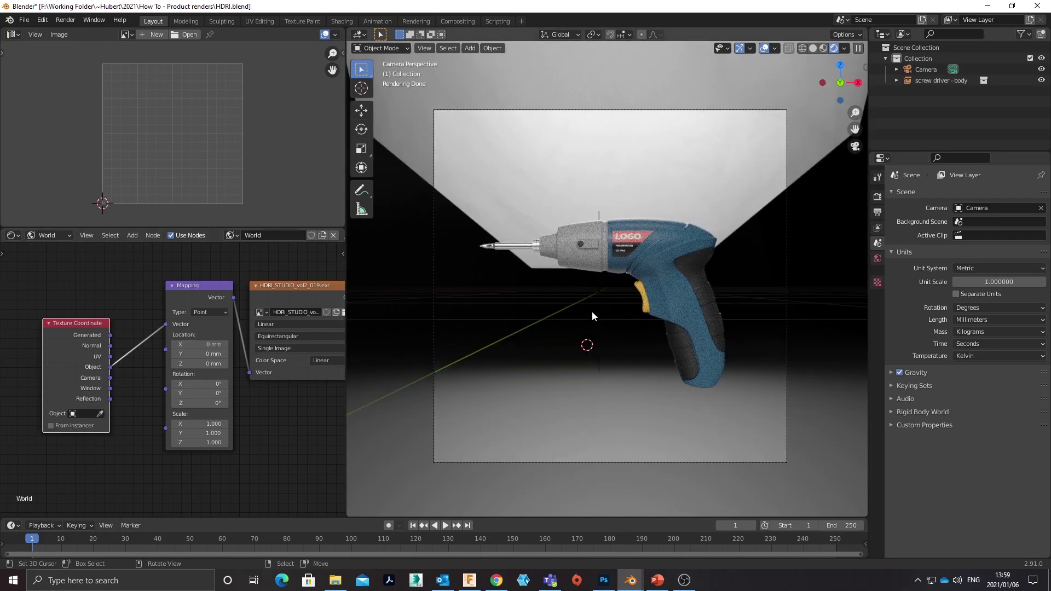
Add a Plain Axes empty and move it left along X
{"action": "key", "text": "shift+a"}
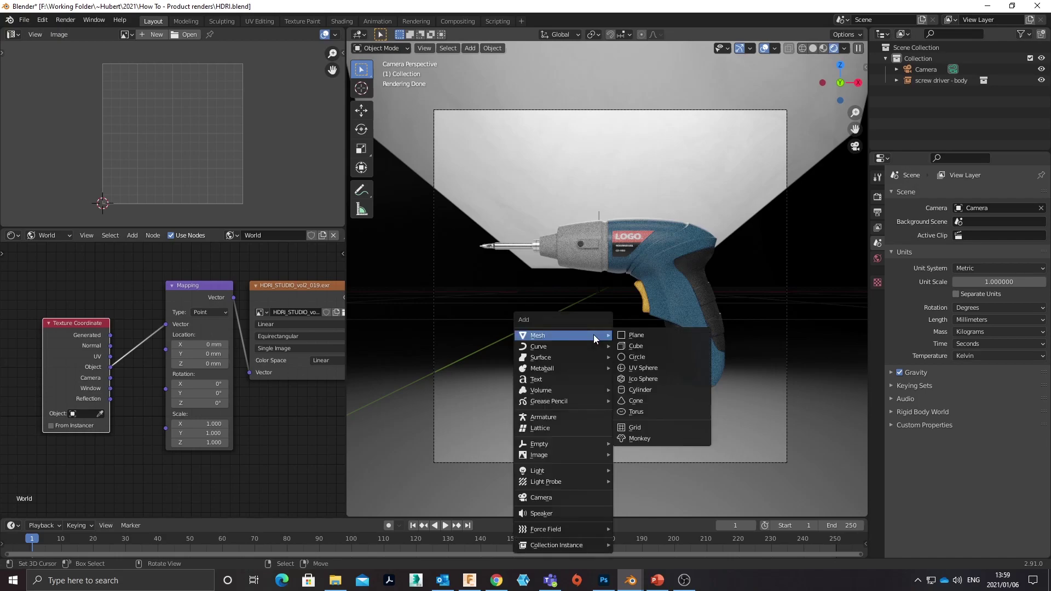
{"action": "mouse_move", "coordinate": [570, 445]}
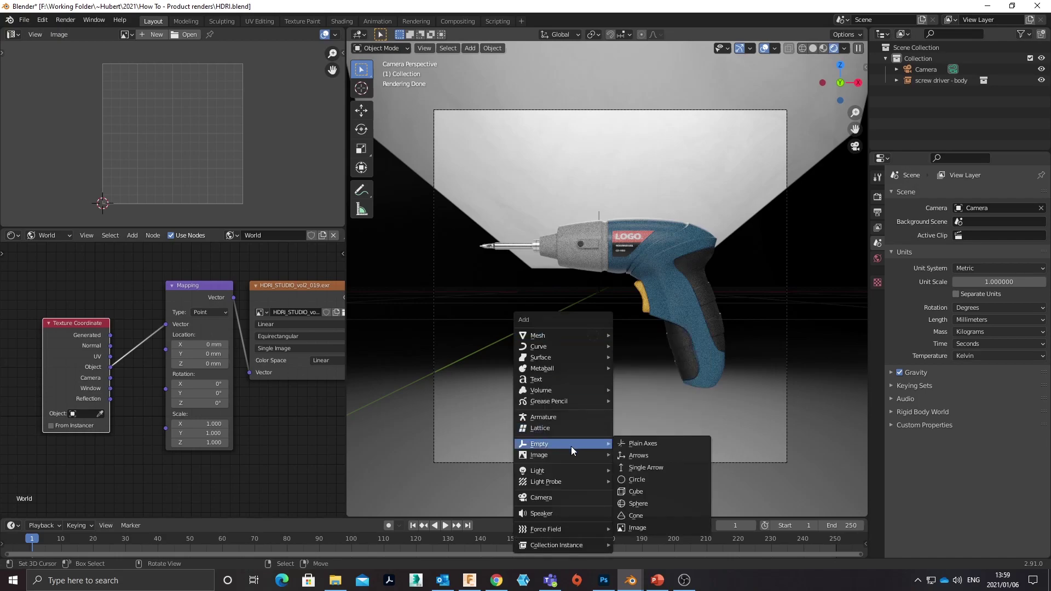
{"action": "left_click", "coordinate": [627, 443]}
{"action": "key", "text": "g"}
{"action": "key", "text": "x"}
{"action": "left_click", "coordinate": [644, 351]}
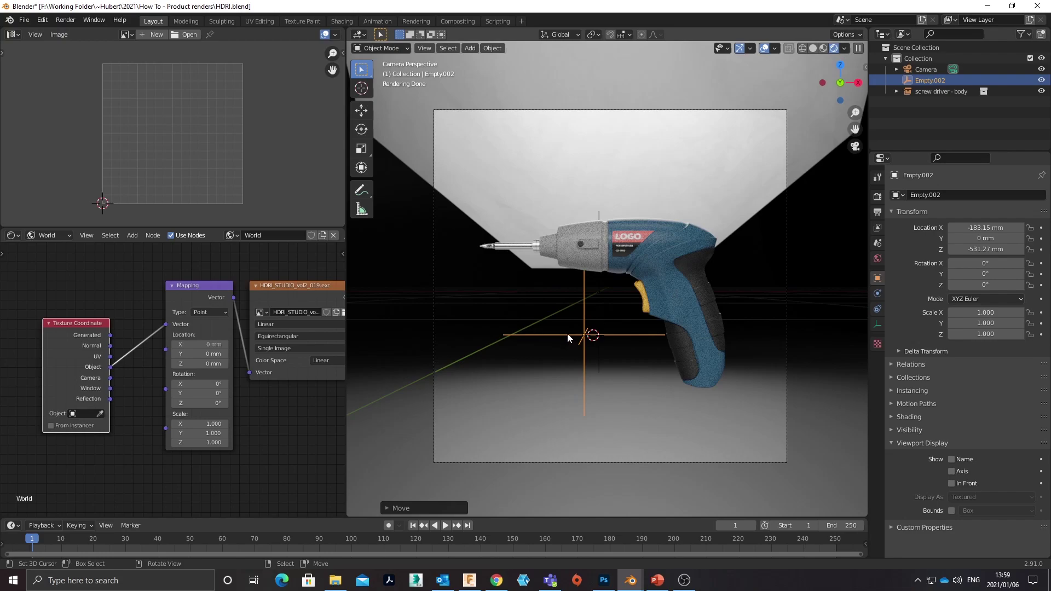
Show the empty's name in the viewport and rename it 'Texture coordinate'
{"action": "left_click", "coordinate": [952, 459]}
{"action": "left_click", "coordinate": [950, 194]}
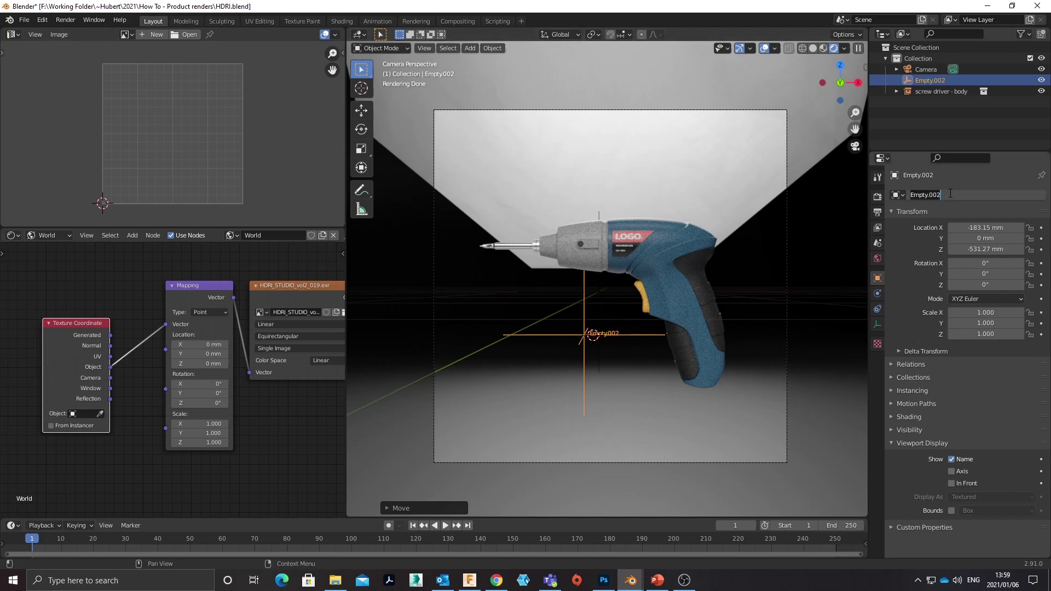
{"action": "type", "text": "Texture coordinate"}
{"action": "key", "text": "Return"}
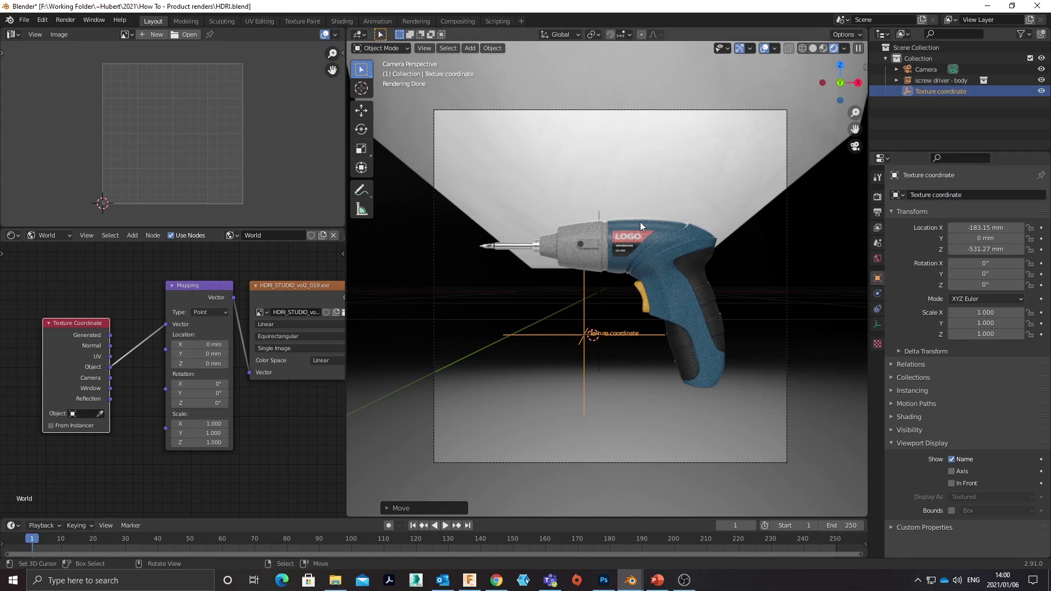
Set the Texture Coordinate node's Object to the Texture coordinate empty with the eyedropper
{"action": "left_click", "coordinate": [99, 413]}
{"action": "left_click", "coordinate": [557, 331]}
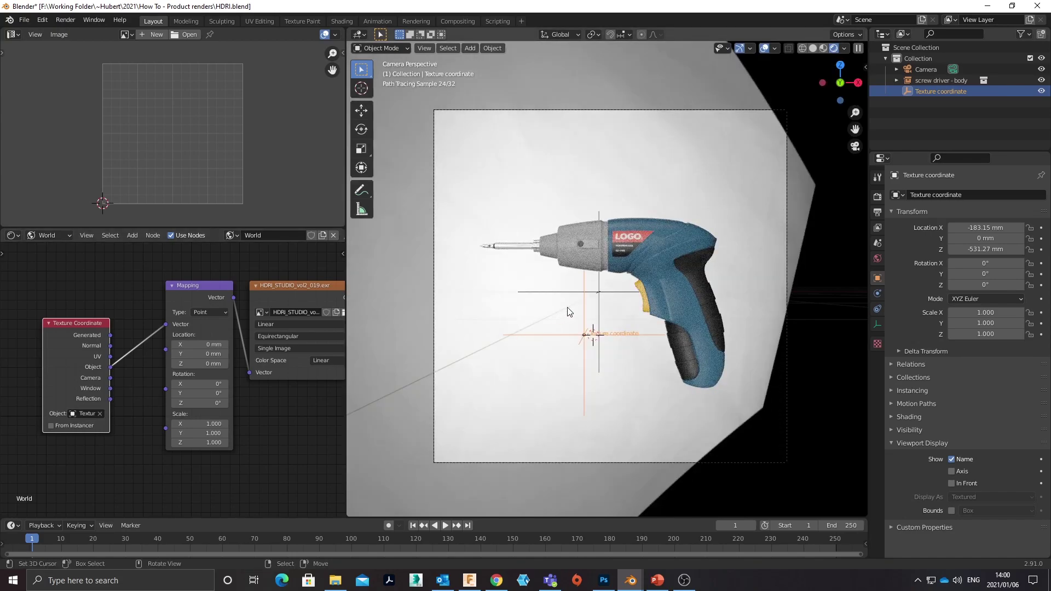
{"action": "scroll", "coordinate": [578, 313], "scroll_direction": "down", "scroll_amount": 6}
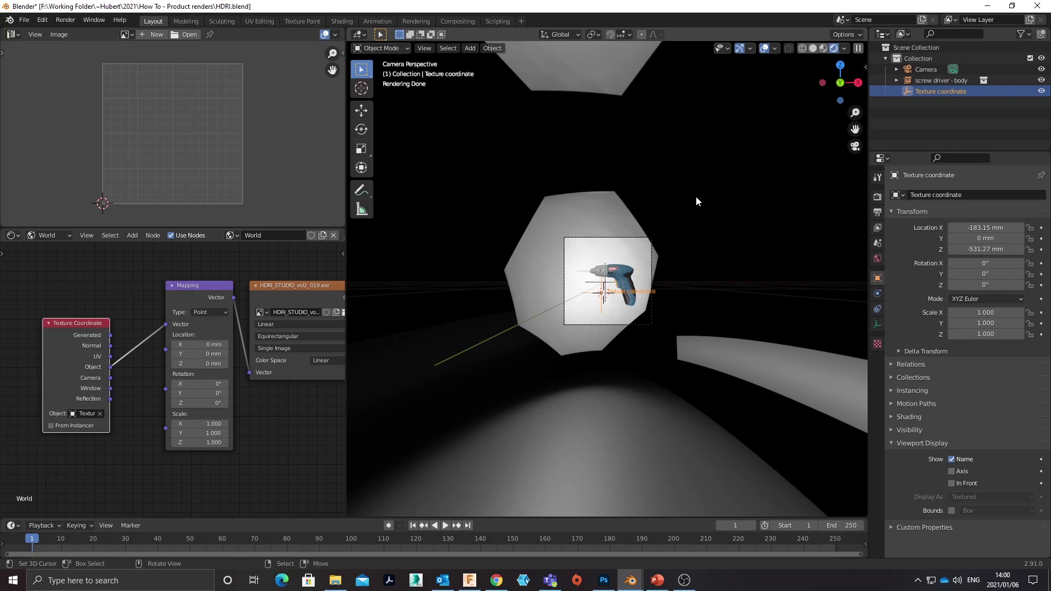
Rotate the empty 45° and then another 90° about Z, checking the changed HDRI lighting
{"action": "type", "text": "rz"}
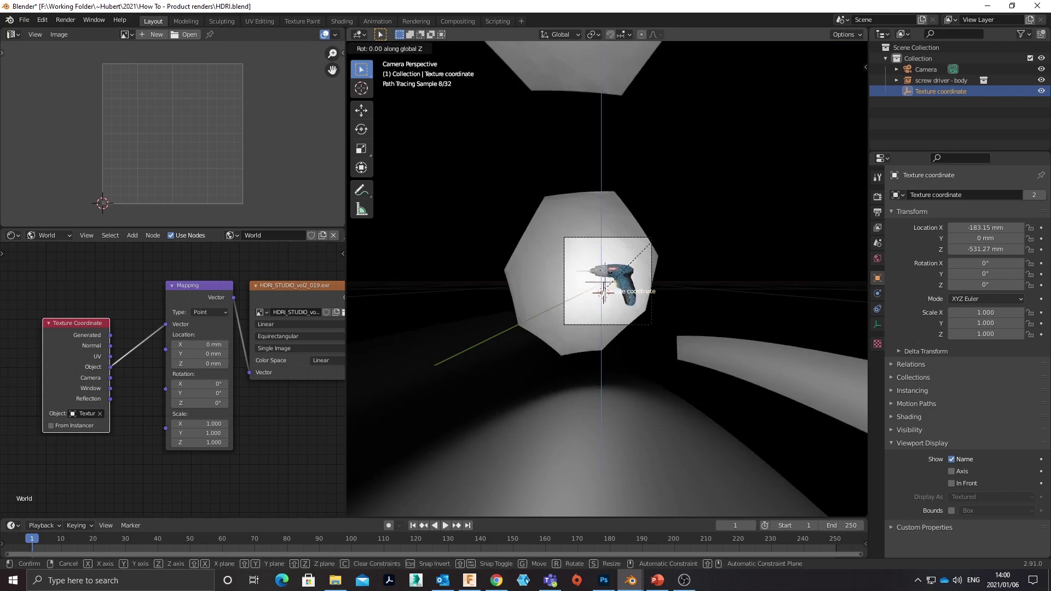
{"action": "type", "text": "45"}
{"action": "key", "text": "Return"}
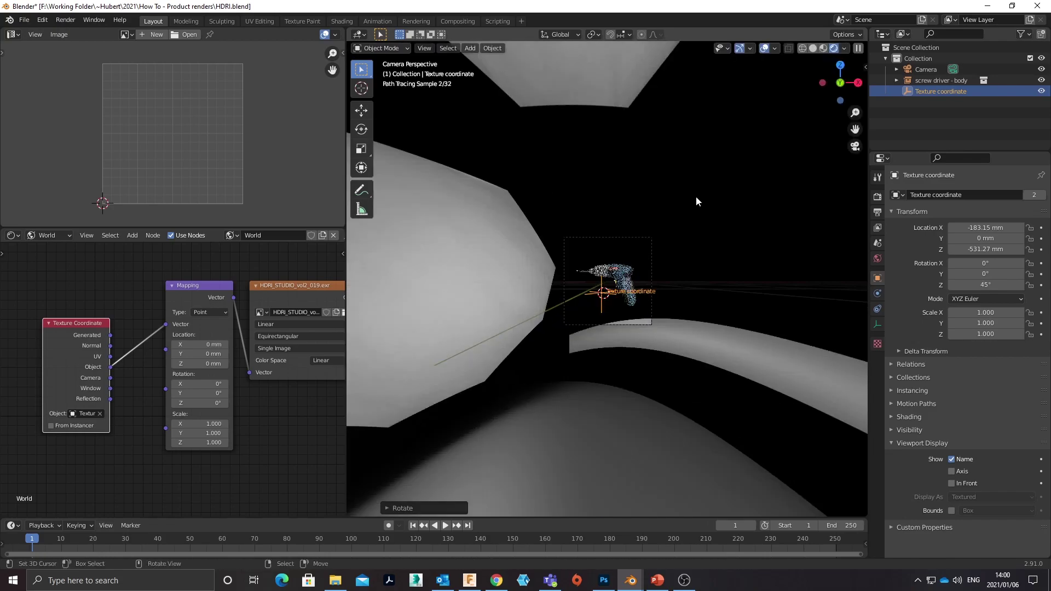
{"action": "scroll", "coordinate": [626, 283], "scroll_direction": "up", "scroll_amount": 5}
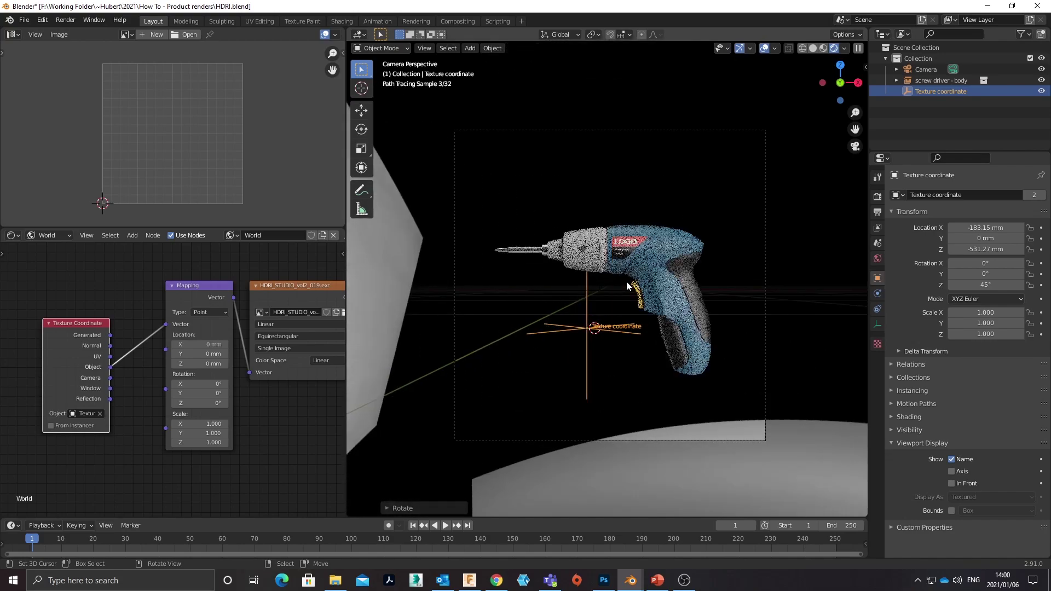
{"action": "scroll", "coordinate": [672, 288], "scroll_direction": "up", "scroll_amount": 2}
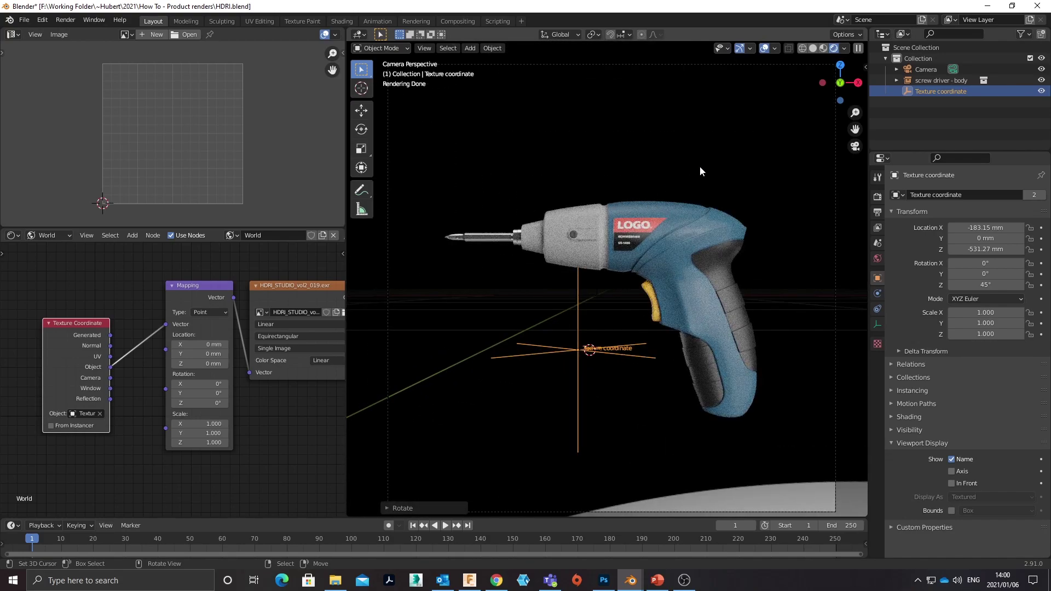
{"action": "type", "text": "rz90"}
{"action": "key", "text": "Return"}
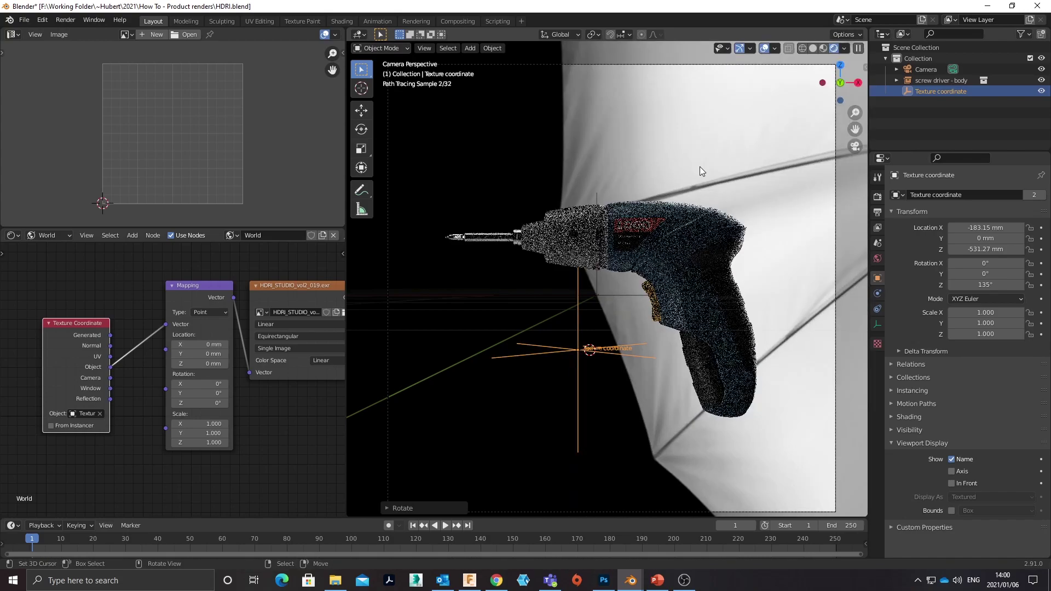
{"action": "scroll", "coordinate": [685, 209], "scroll_direction": "down", "scroll_amount": 8}
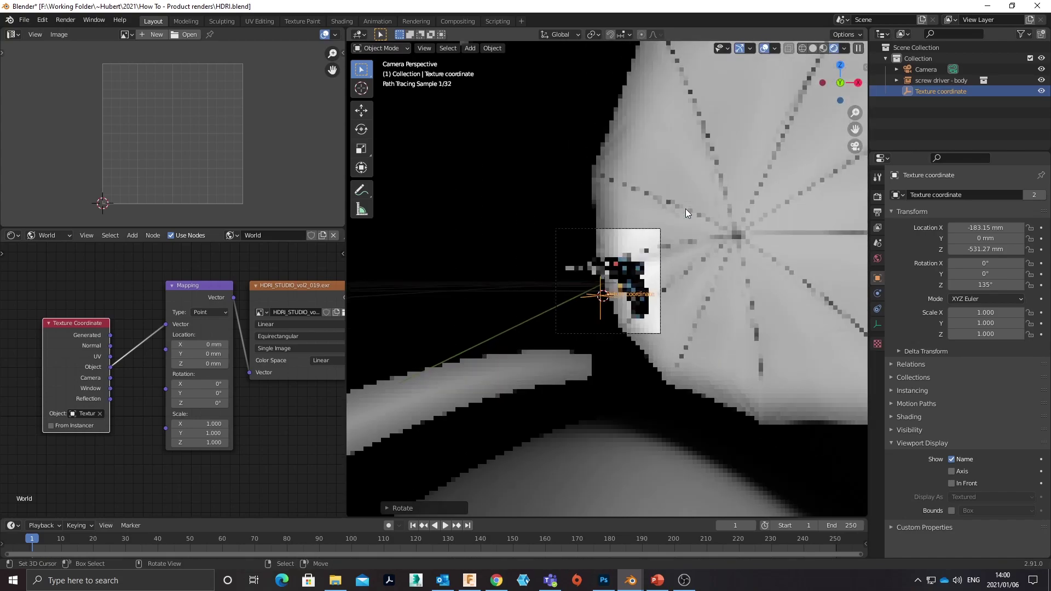
{"action": "scroll", "coordinate": [685, 208], "scroll_direction": "down", "scroll_amount": 1}
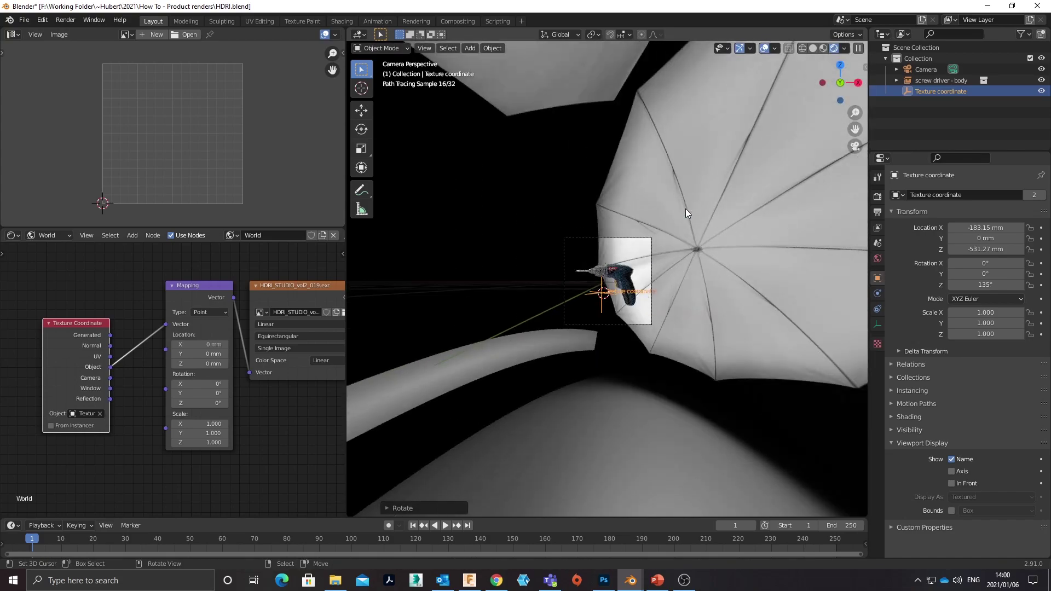
{"action": "scroll", "coordinate": [685, 248], "scroll_direction": "up", "scroll_amount": 8}
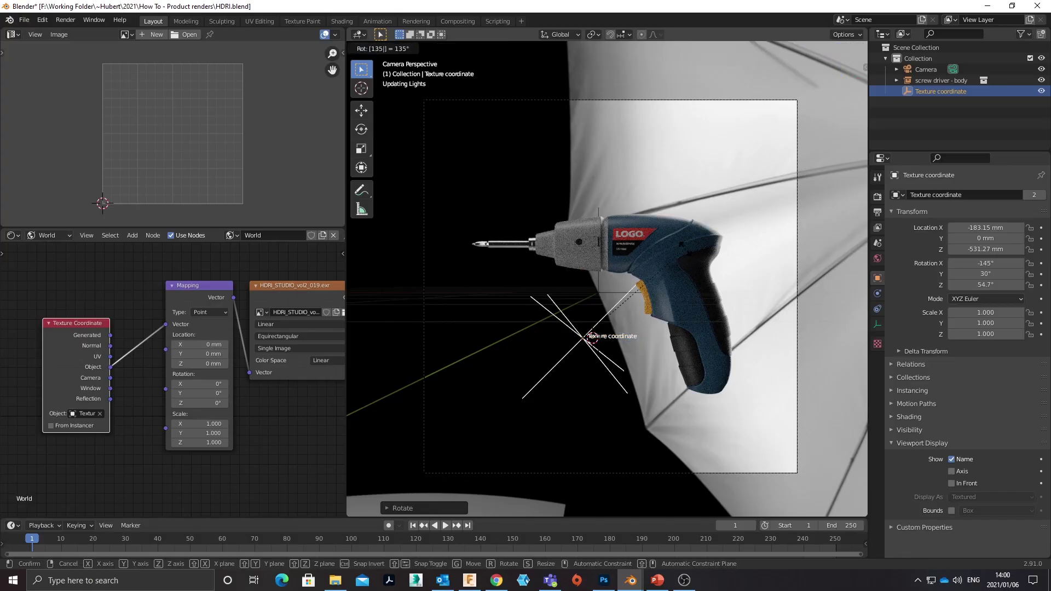
{"action": "scroll", "coordinate": [721, 268], "scroll_direction": "up", "scroll_amount": 1}
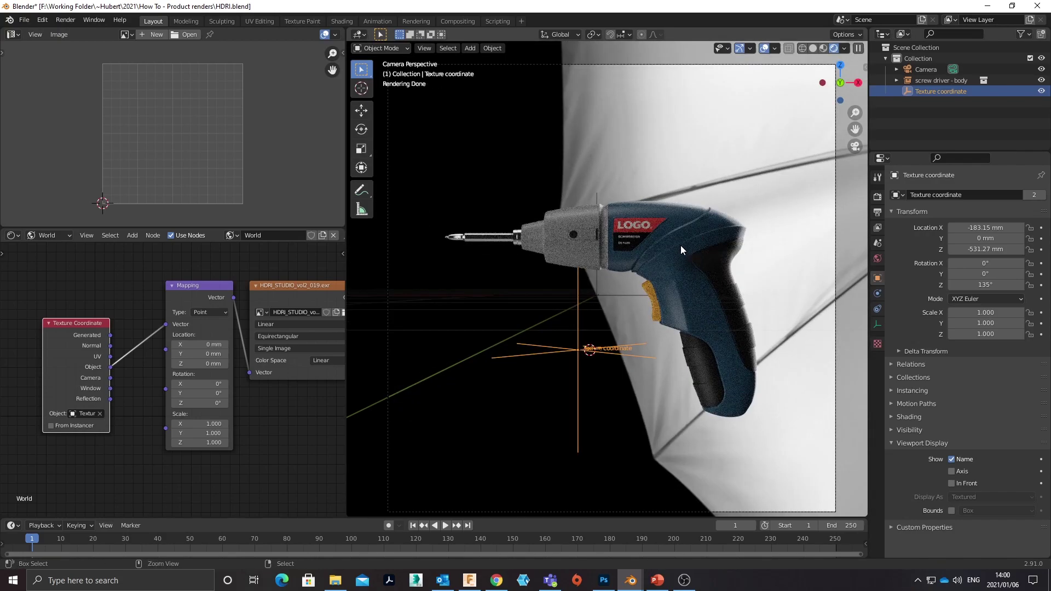
{"action": "scroll", "coordinate": [680, 245], "scroll_direction": "down", "scroll_amount": 9}
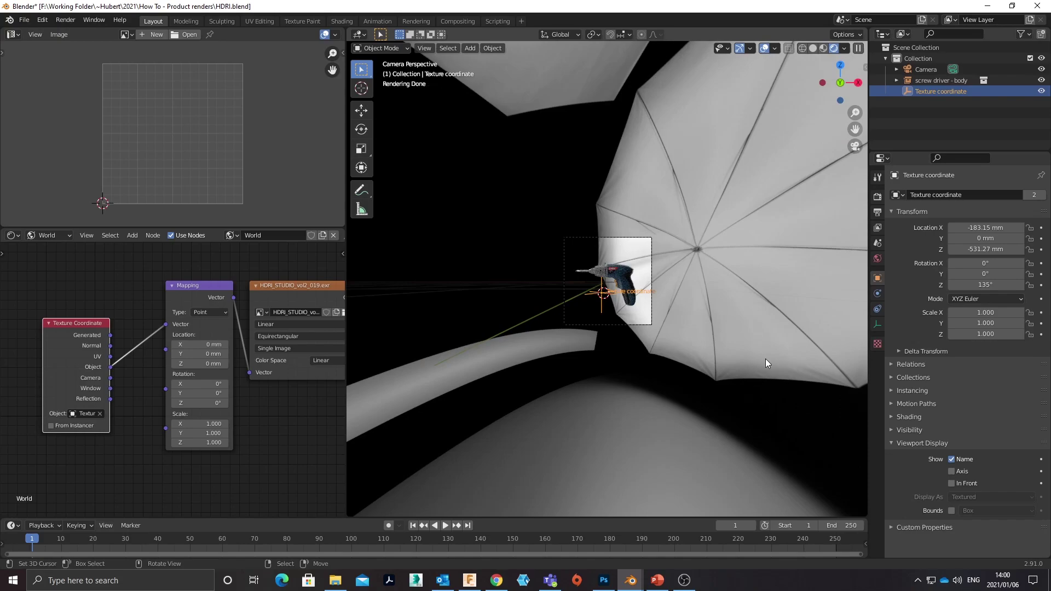
{"action": "scroll", "coordinate": [684, 312], "scroll_direction": "up", "scroll_amount": 4}
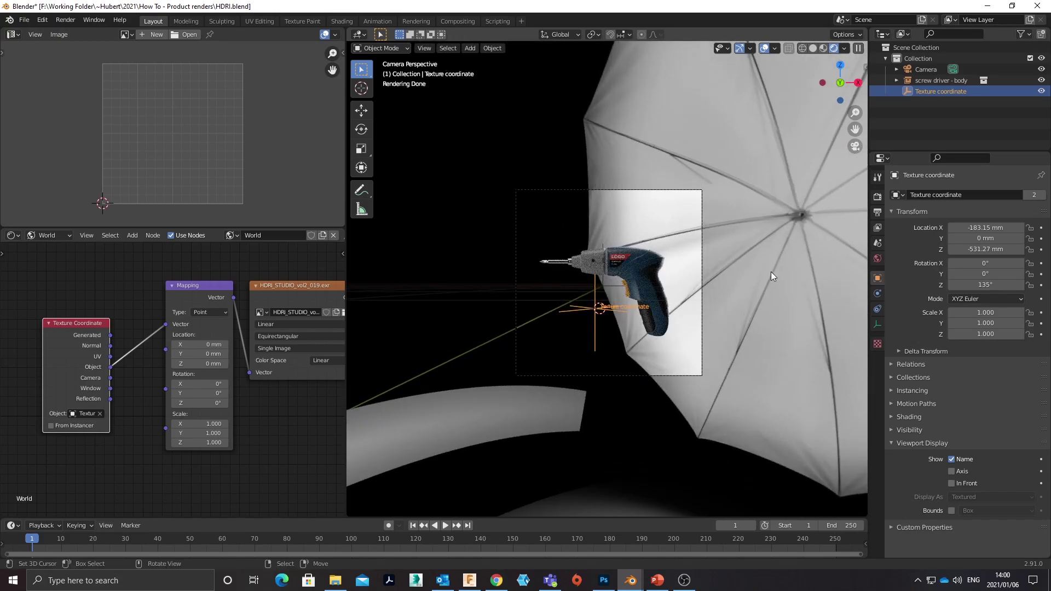
Tick Transparent under Render Properties > Film and fit the camera view to the viewport
{"action": "left_click", "coordinate": [877, 212]}
{"action": "left_click", "coordinate": [877, 198]}
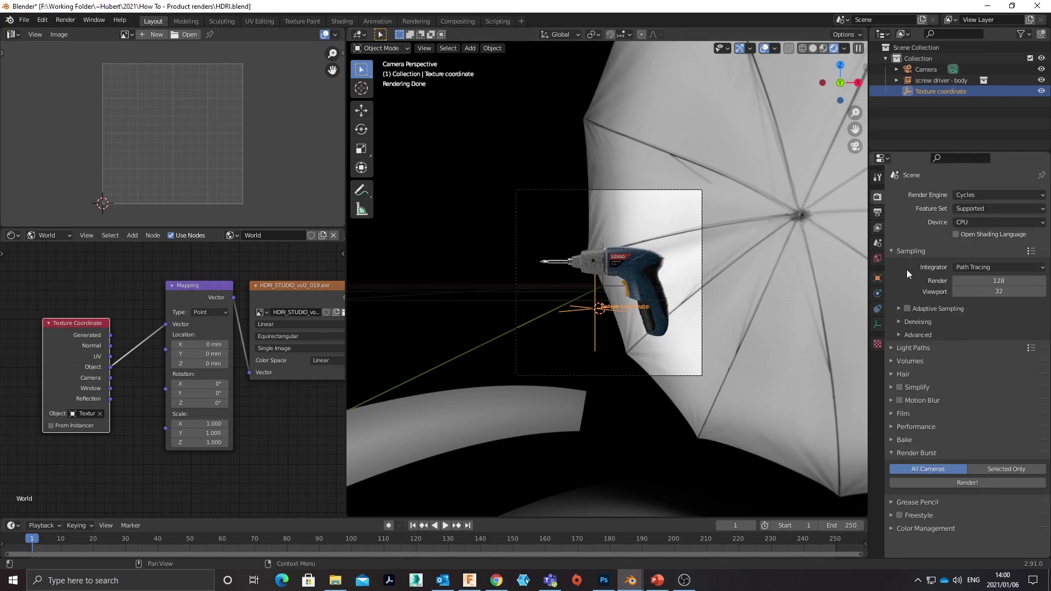
{"action": "left_click", "coordinate": [912, 414]}
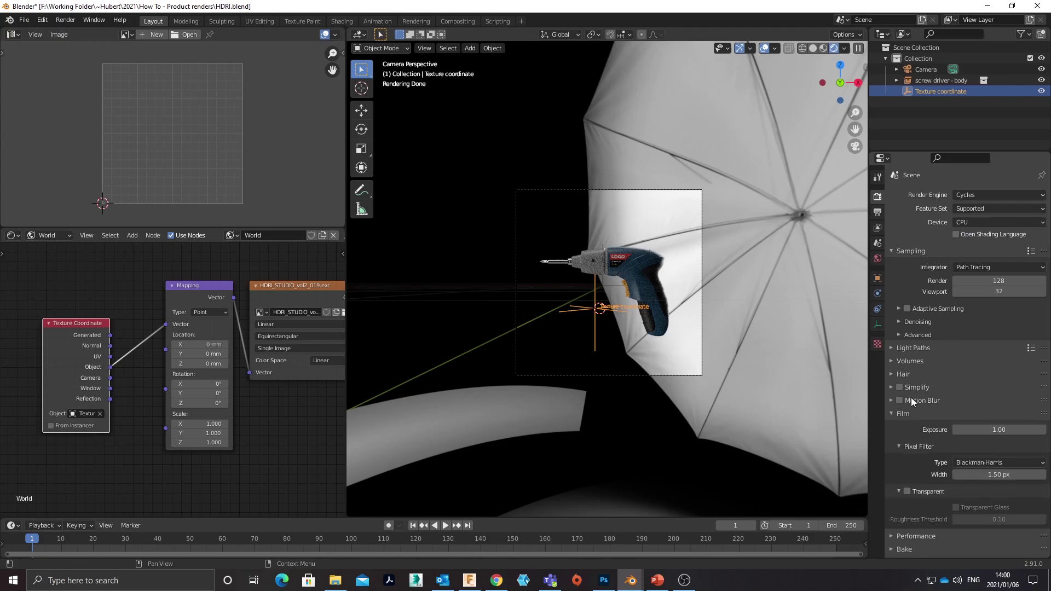
{"action": "scroll", "coordinate": [924, 424], "scroll_direction": "down", "scroll_amount": 3}
{"action": "left_click", "coordinate": [906, 425]}
{"action": "key", "text": "Home"}
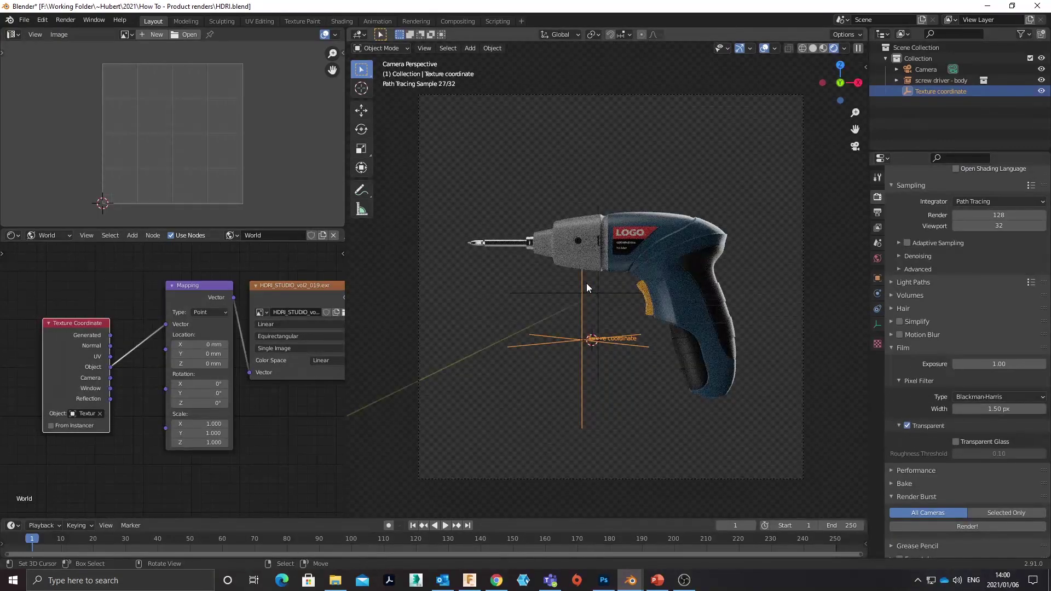
Render the final image with F12
{"action": "key", "text": "F12"}
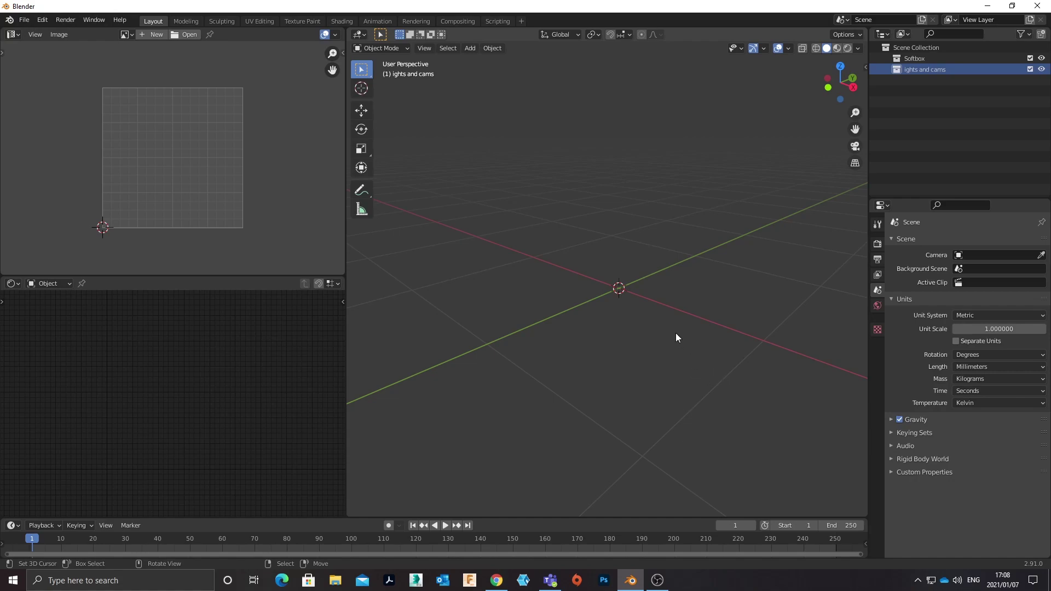
{"action": "left_click", "coordinate": [496, 580]}
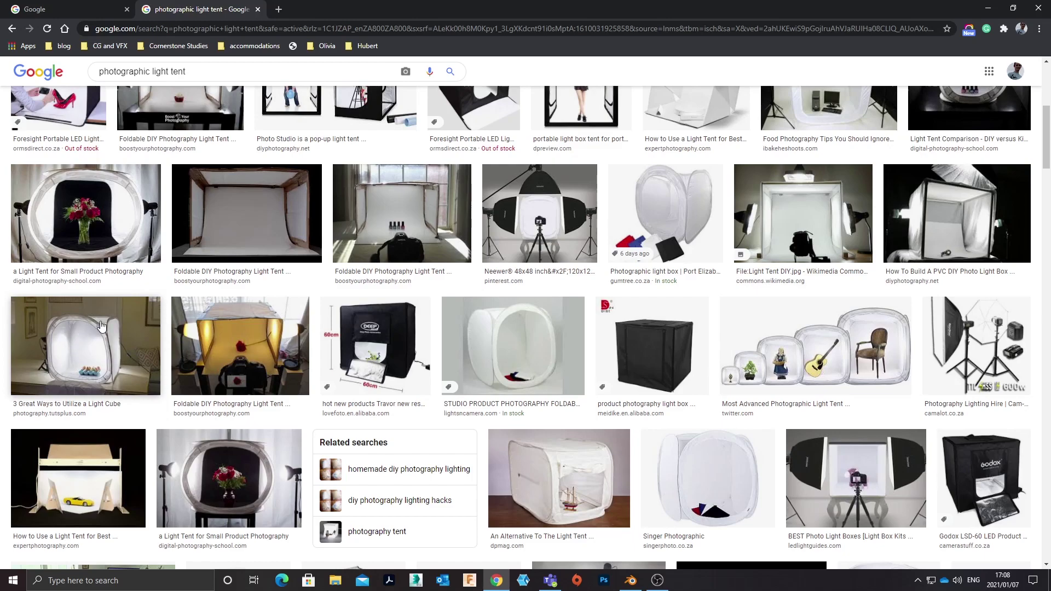
Use File > Link to browse the packed screwdriver file's collections and select 'screw driver - body'
{"action": "left_click", "coordinate": [630, 580]}
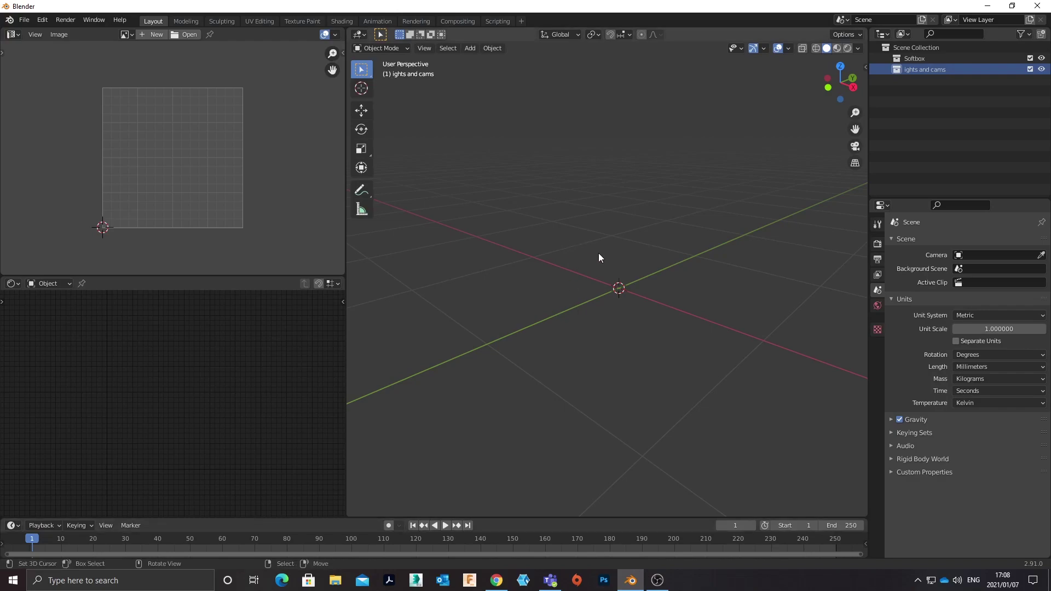
{"action": "left_click", "coordinate": [24, 20]}
{"action": "left_click", "coordinate": [45, 129]}
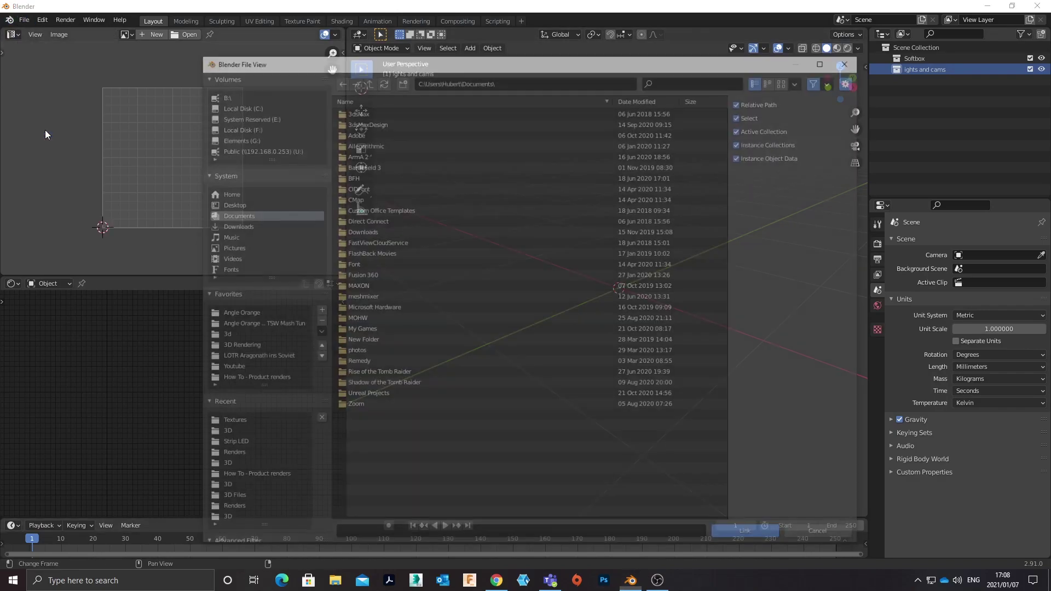
{"action": "left_click", "coordinate": [238, 378]}
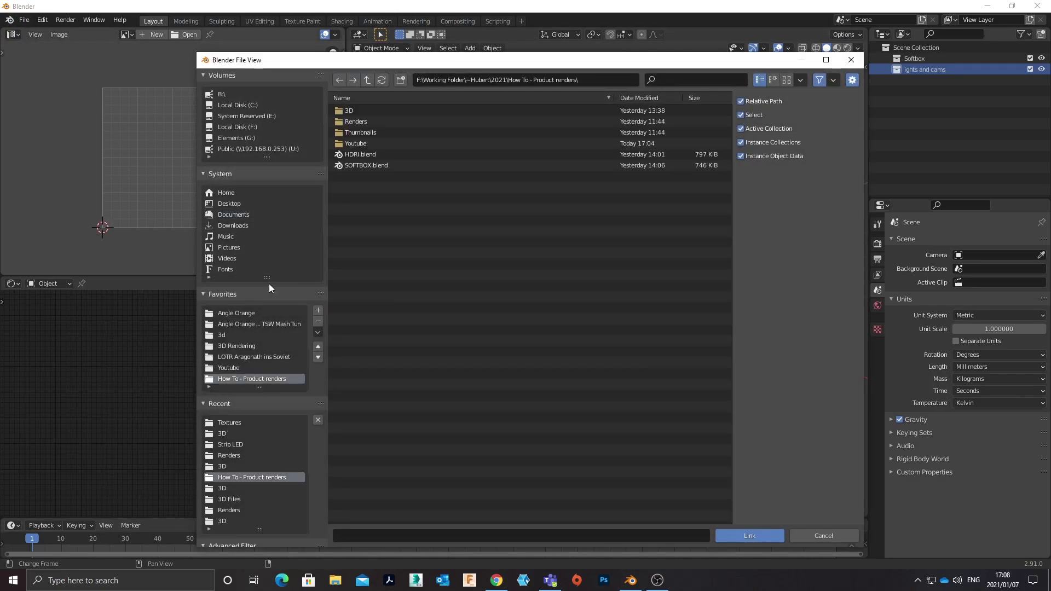
{"action": "double_click", "coordinate": [354, 112]}
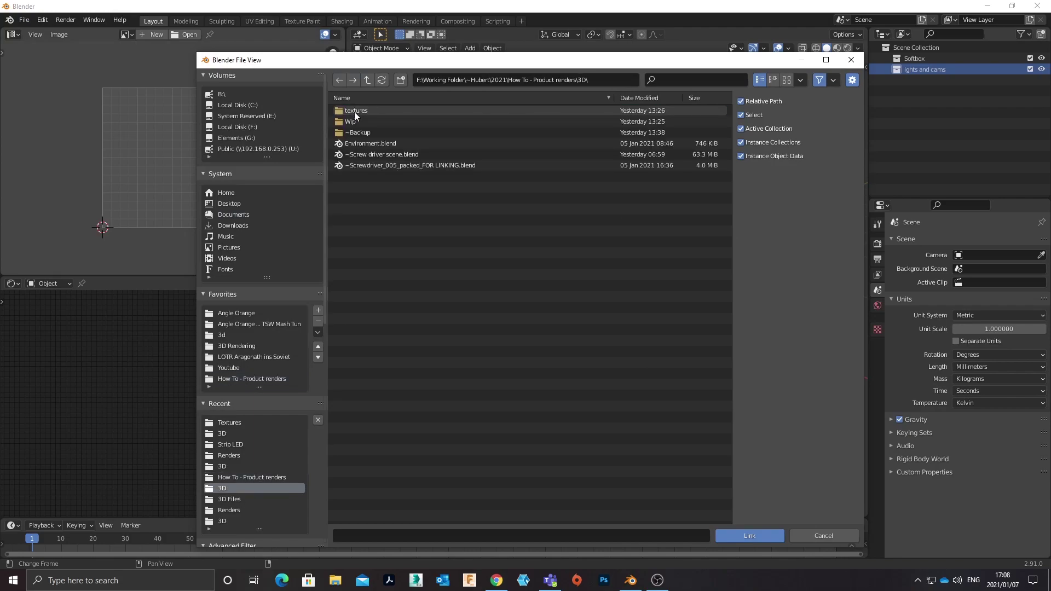
{"action": "left_click", "coordinate": [412, 165]}
{"action": "left_click", "coordinate": [751, 536]}
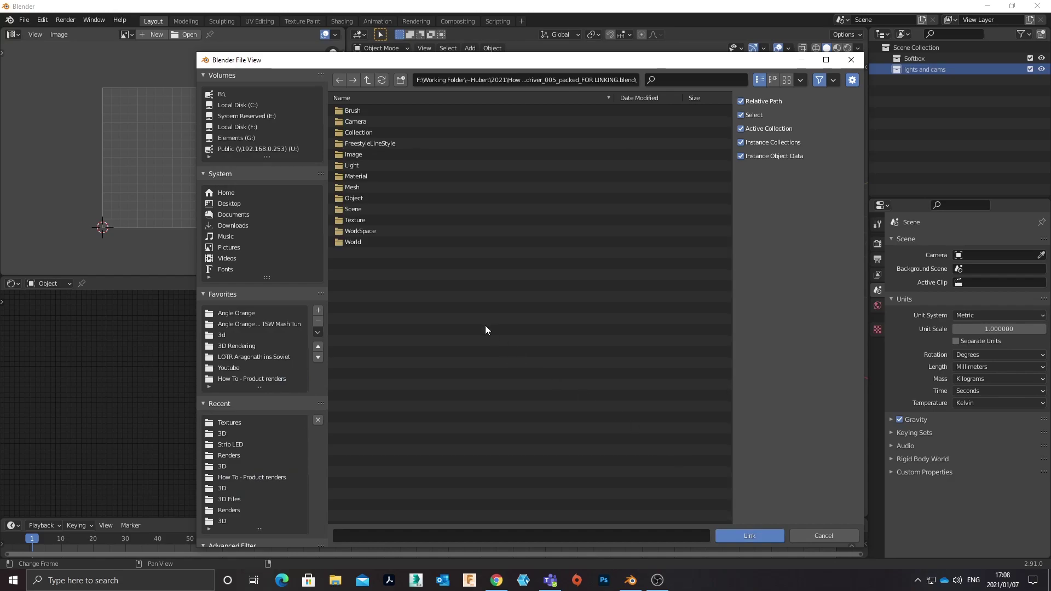
{"action": "double_click", "coordinate": [376, 132]}
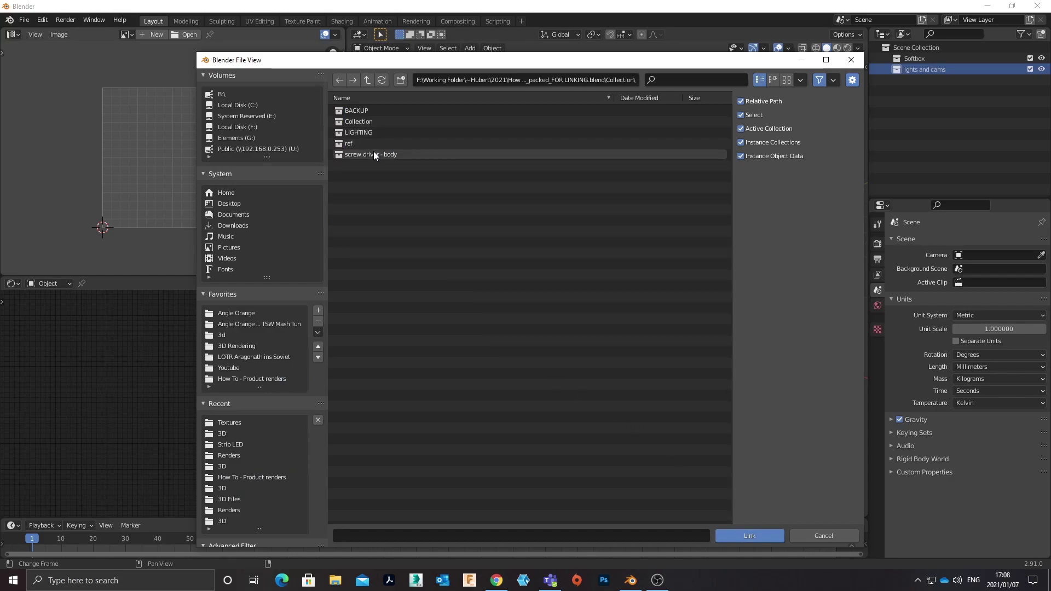
{"action": "left_click", "coordinate": [373, 154]}
Link the 'screw driver - body' collection and view the drill from the front
{"action": "left_click", "coordinate": [755, 537]}
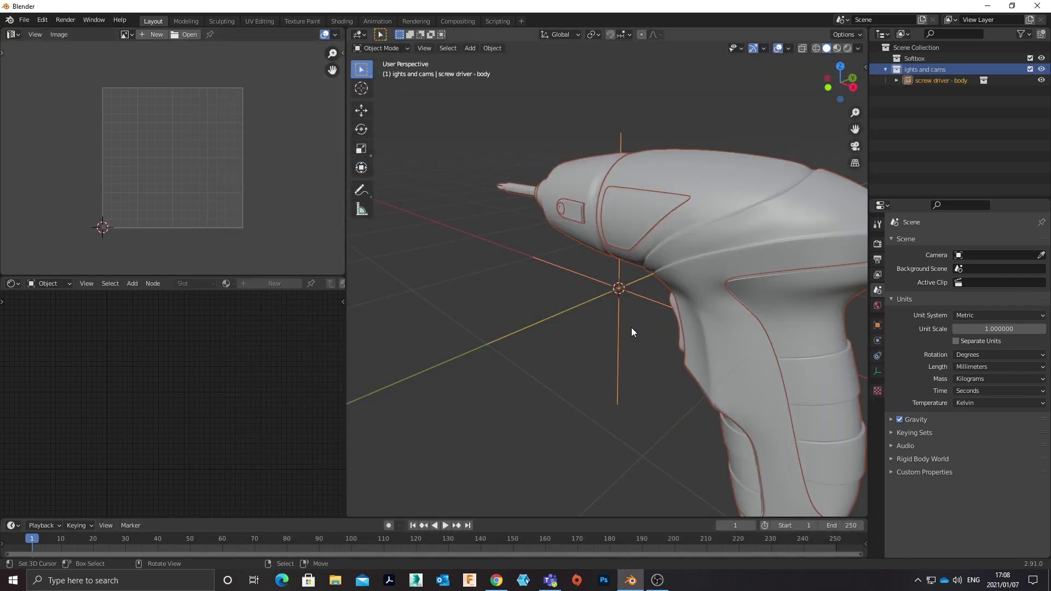
{"action": "key", "text": "KP_1"}
{"action": "scroll", "coordinate": [655, 331], "scroll_direction": "down", "scroll_amount": 6}
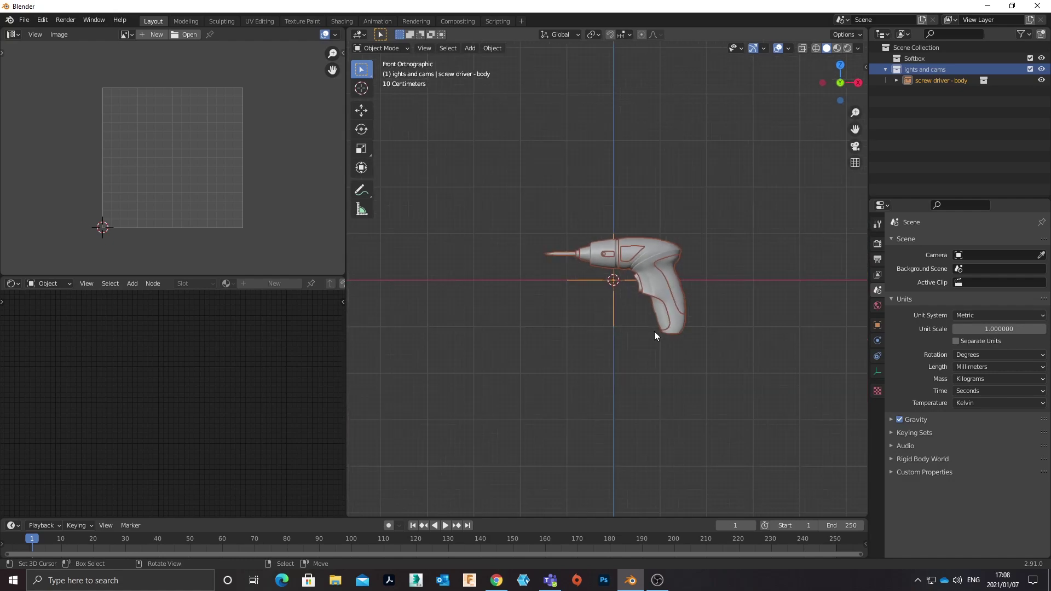
{"action": "mouse_move", "coordinate": [654, 330]}
{"action": "middle_mouse_down"}
{"action": "mouse_move", "coordinate": [663, 315]}
{"action": "mouse_move", "coordinate": [655, 320]}
{"action": "middle_mouse_up"}
{"action": "key", "text": "KP_7"}
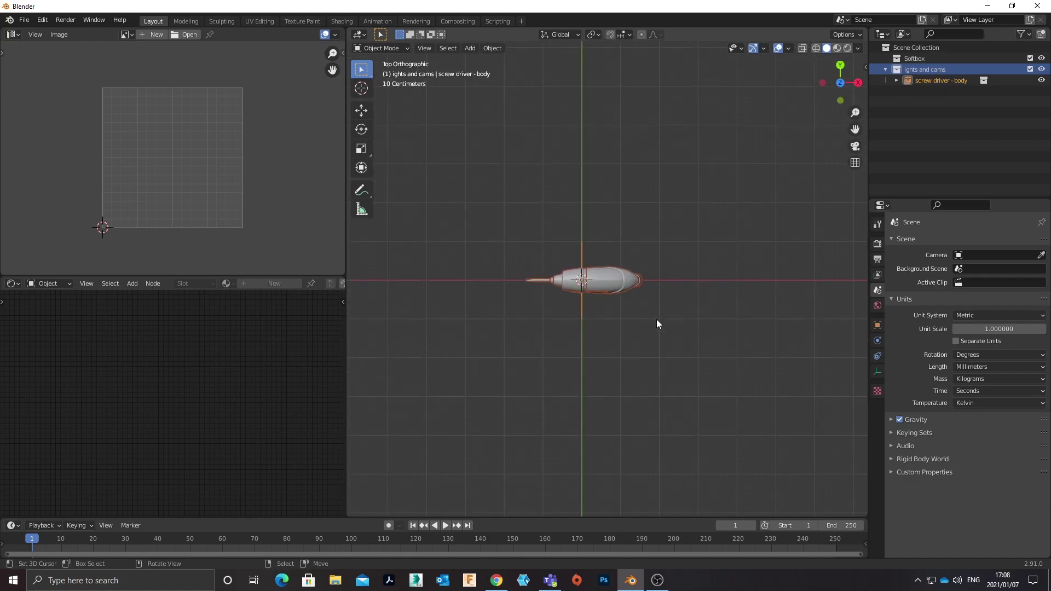
{"action": "key", "text": "KP_1"}
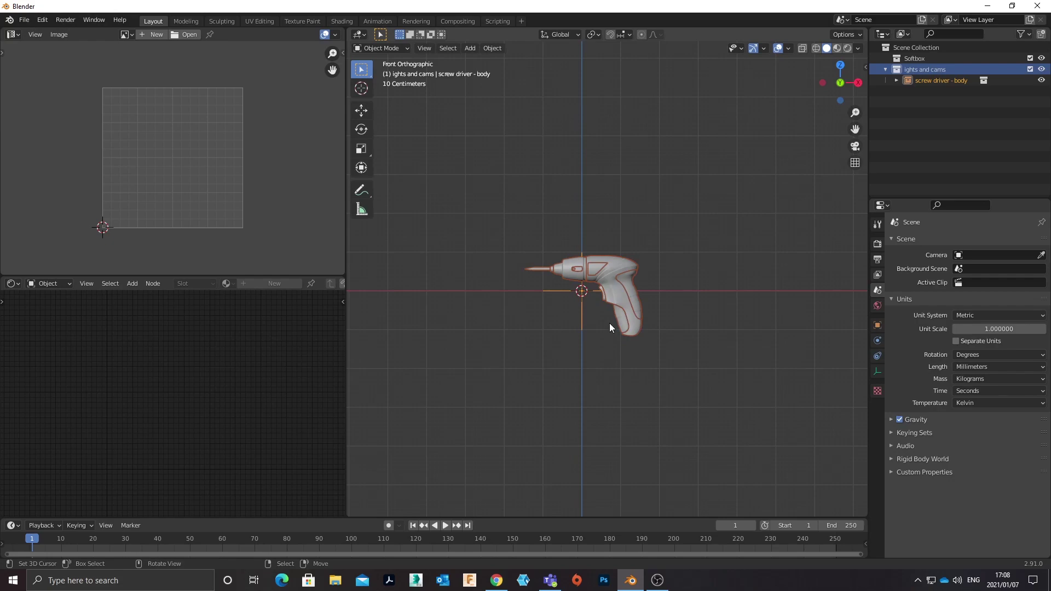
Add a camera, place it in front of the drill from top view, and look through it
{"action": "key", "text": "shift+a"}
{"action": "mouse_move", "coordinate": [572, 434]}
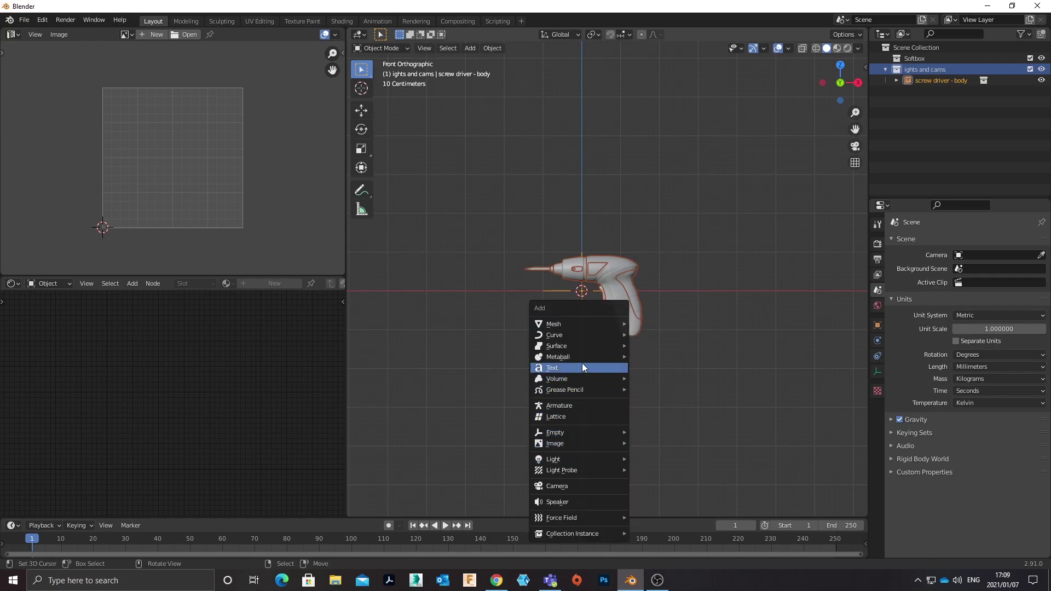
{"action": "left_click", "coordinate": [574, 485]}
{"action": "key", "text": "KP_7"}
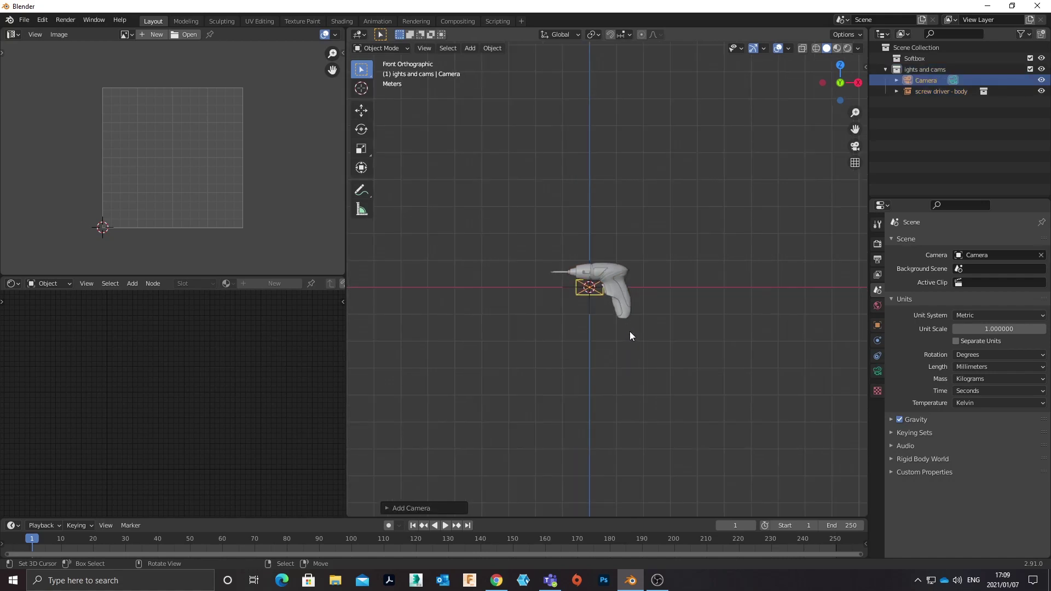
{"action": "key", "text": "g"}
{"action": "left_click", "coordinate": [637, 387]}
{"action": "key", "text": "KP_0"}
{"action": "scroll", "coordinate": [600, 301], "scroll_direction": "down", "scroll_amount": 4}
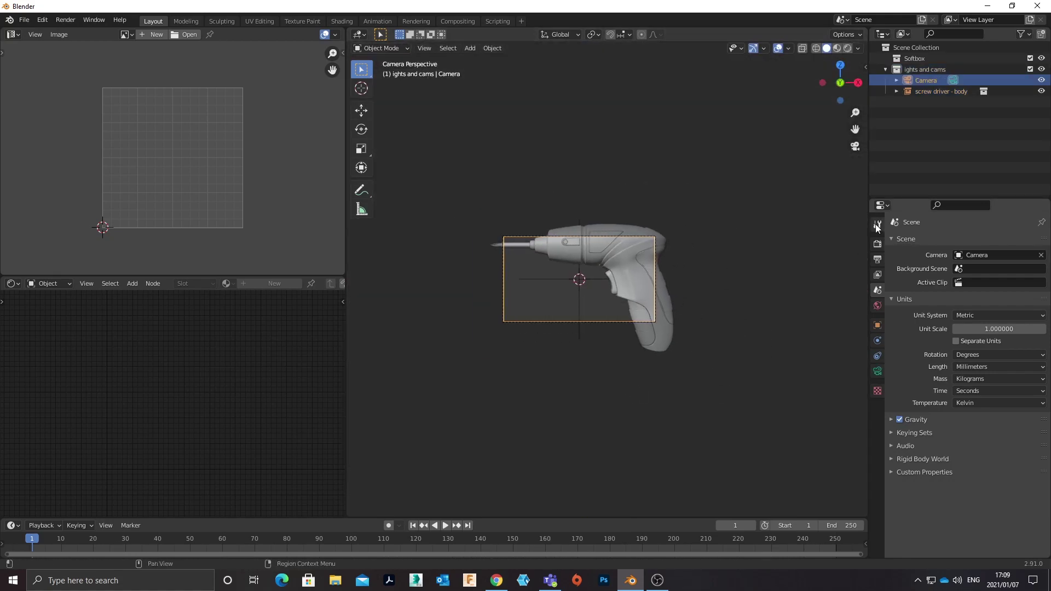
Switch the render engine to Cycles and apply the 'Square - 3D Sales' 1600 × 1600 preset
{"action": "left_click", "coordinate": [878, 244]}
{"action": "left_click", "coordinate": [991, 241]}
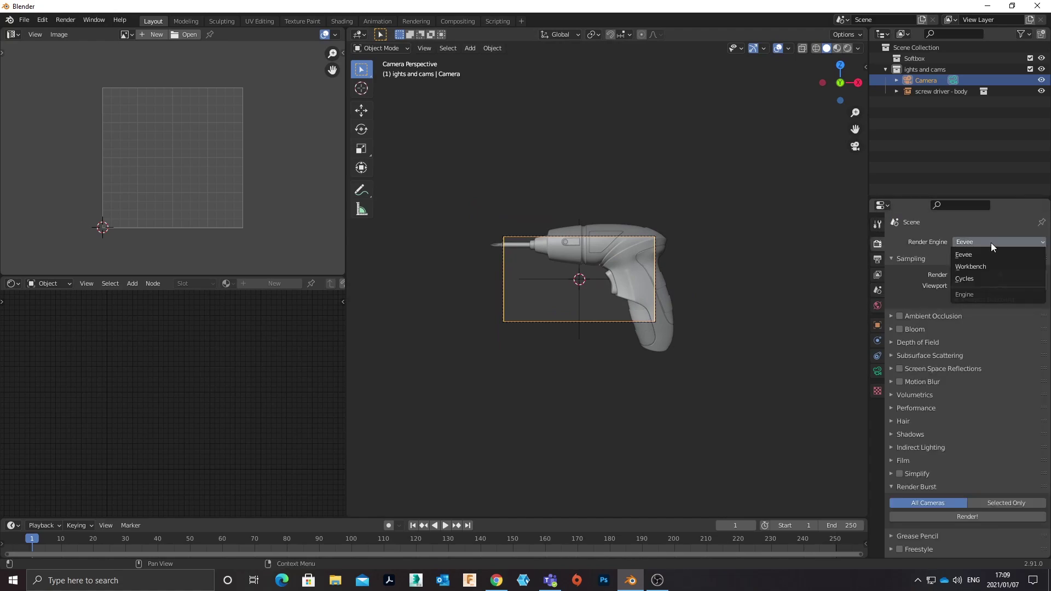
{"action": "left_click", "coordinate": [973, 274]}
{"action": "left_click", "coordinate": [877, 259]}
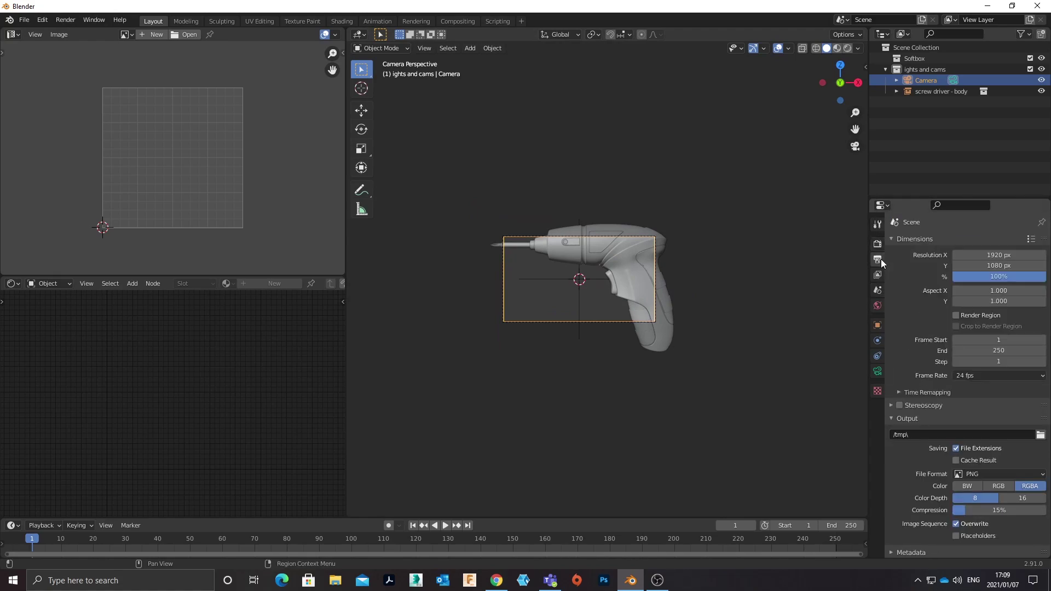
{"action": "left_click", "coordinate": [1031, 239]}
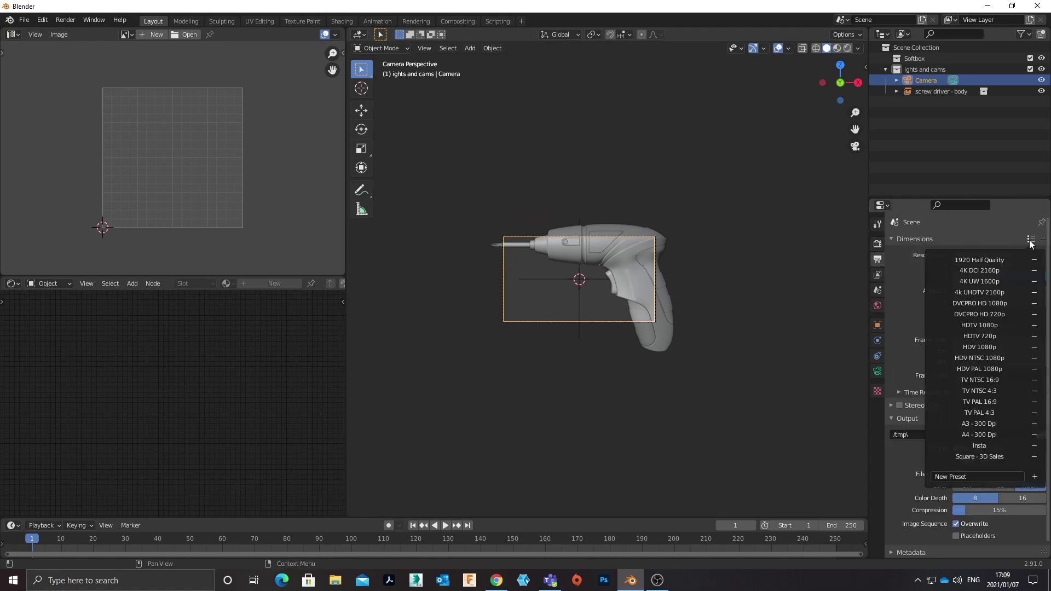
{"action": "left_click", "coordinate": [995, 458]}
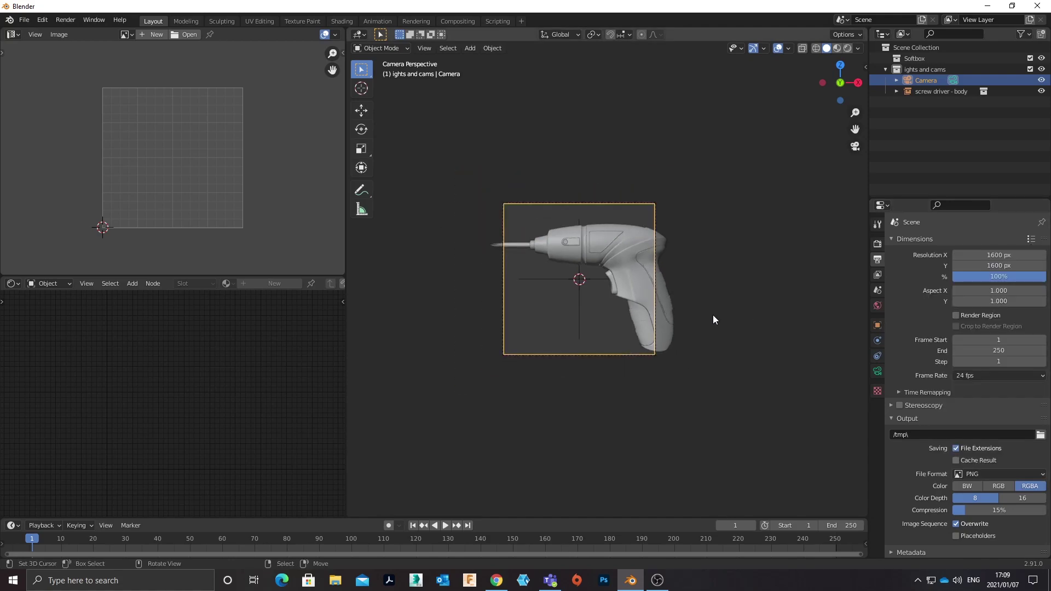
Pull the camera back, raise it and tilt it around X to level the drill
{"action": "key", "text": "g"}
{"action": "key", "text": "z"}
{"action": "key", "text": "z"}
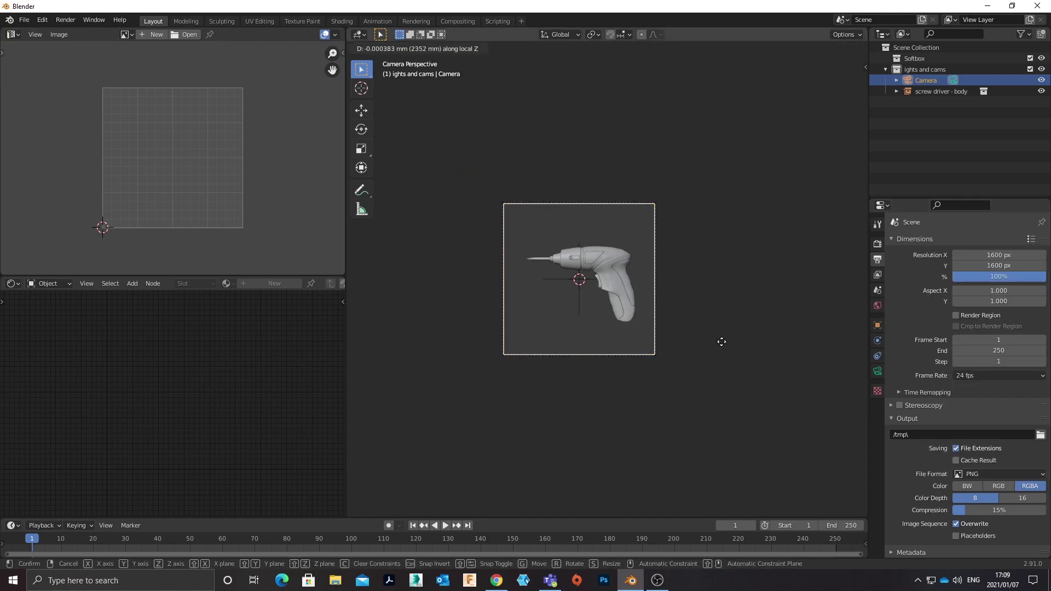
{"action": "left_click", "coordinate": [722, 343]}
{"action": "scroll", "coordinate": [713, 323], "scroll_direction": "up", "scroll_amount": 2}
{"action": "key", "text": "g"}
{"action": "key", "text": "x"}
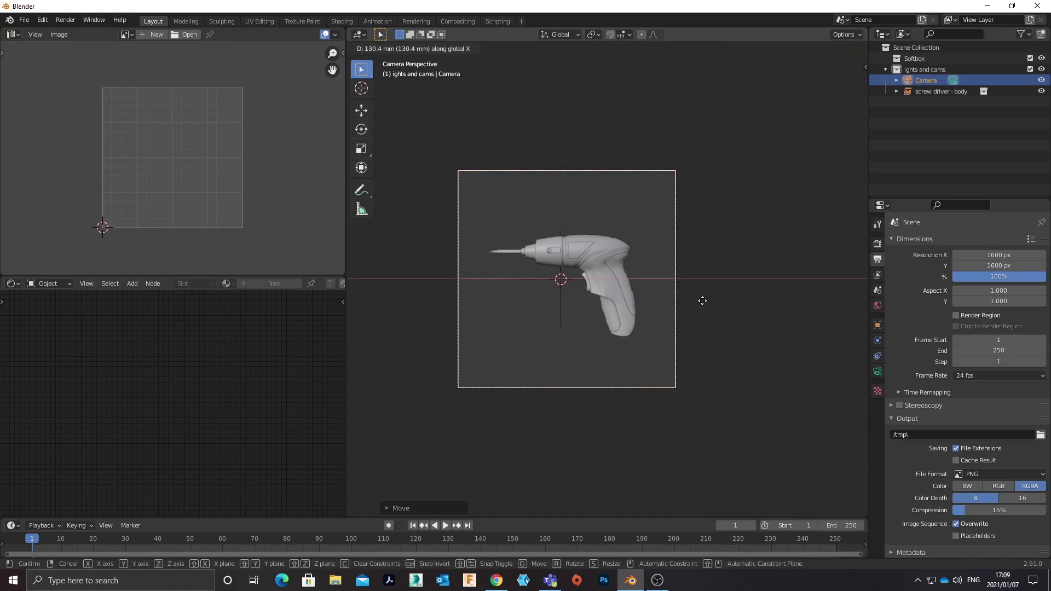
{"action": "key", "text": "z"}
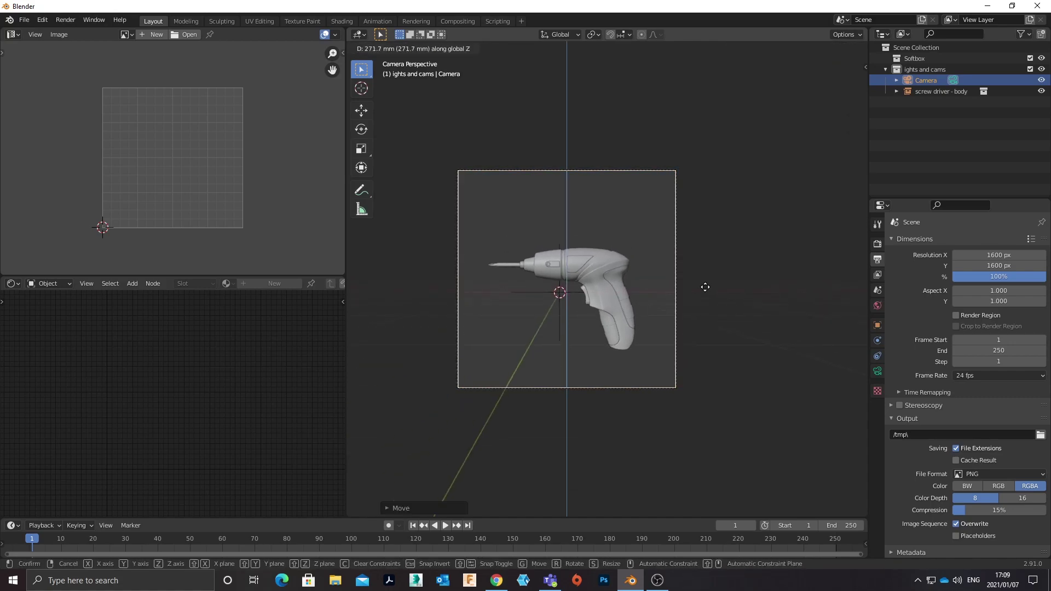
{"action": "left_click", "coordinate": [705, 288]}
{"action": "key", "text": "r"}
{"action": "key", "text": "y"}
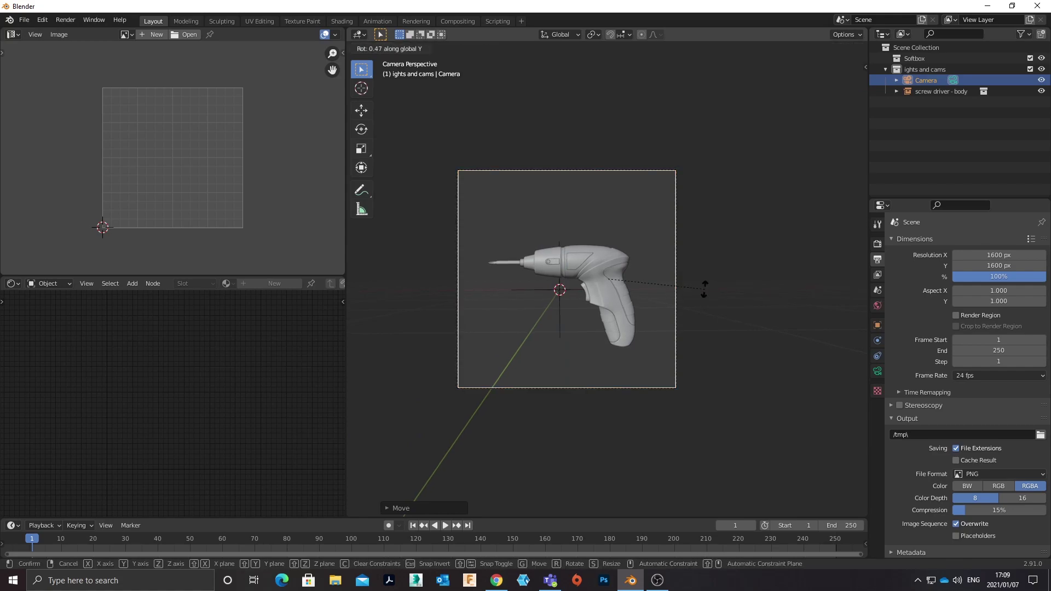
{"action": "key", "text": "x"}
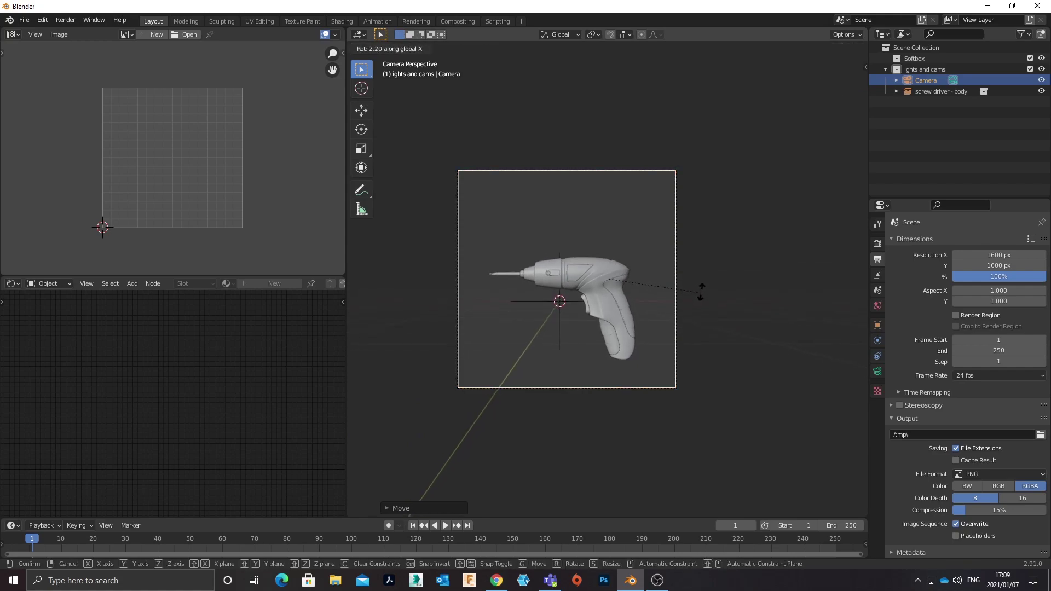
{"action": "left_click", "coordinate": [701, 284]}
Fine-tune the camera's height and distance so the drill is centred in frame
{"action": "key", "text": "g"}
{"action": "key", "text": "z"}
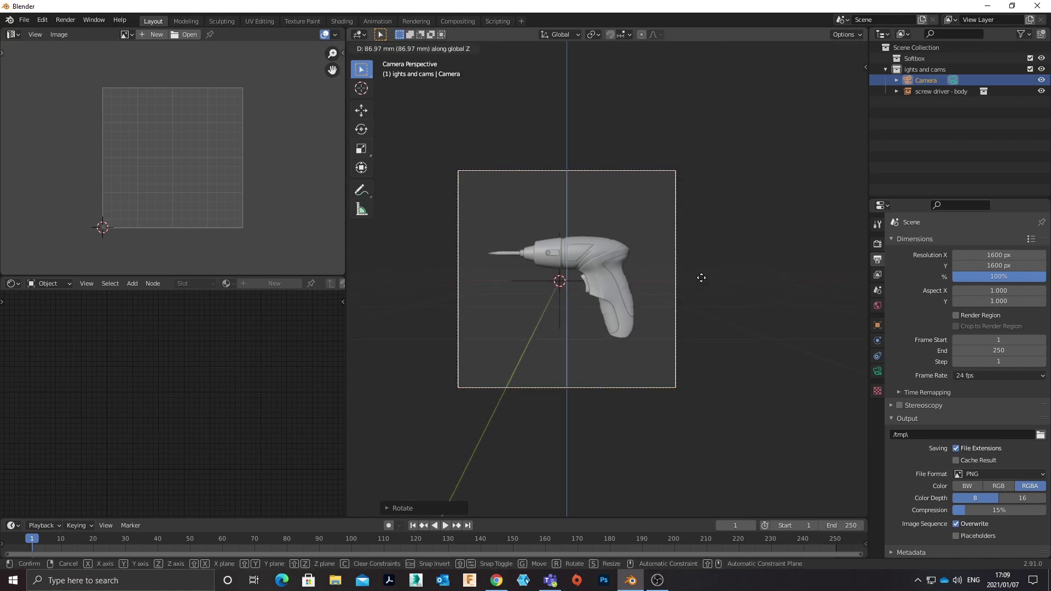
{"action": "left_click", "coordinate": [701, 279]}
{"action": "key", "text": "g"}
{"action": "key", "text": "z"}
{"action": "key", "text": "z"}
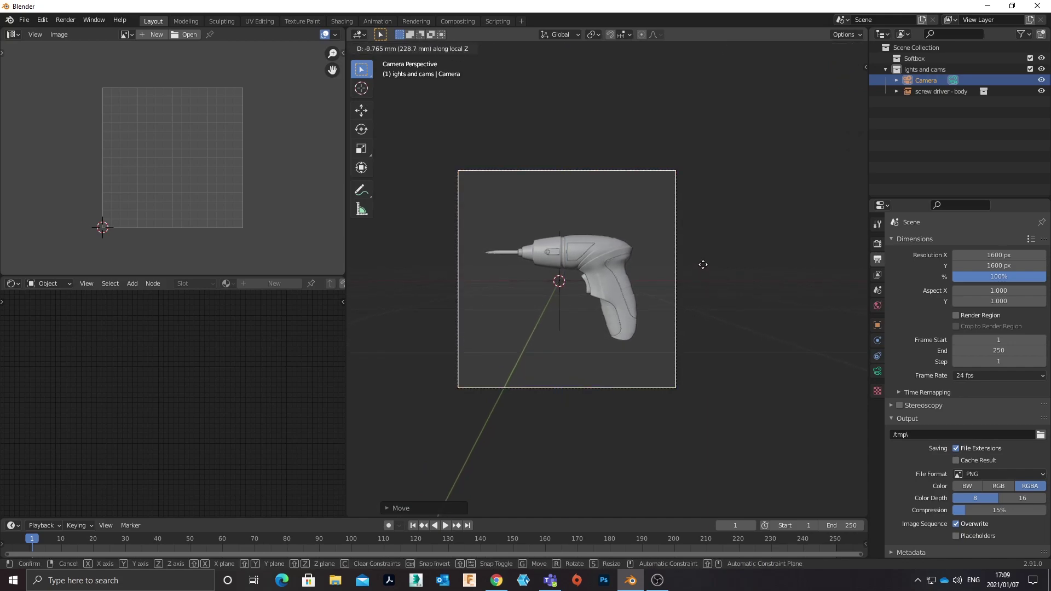
{"action": "left_click", "coordinate": [703, 263]}
Deselect the camera and make the Softbox collection the active one
{"action": "left_click", "coordinate": [911, 73]}
{"action": "left_click", "coordinate": [911, 59]}
{"action": "middle_click_drag", "start_coordinate": [576, 277], "coordinate": [602, 283], "text": "shift"}
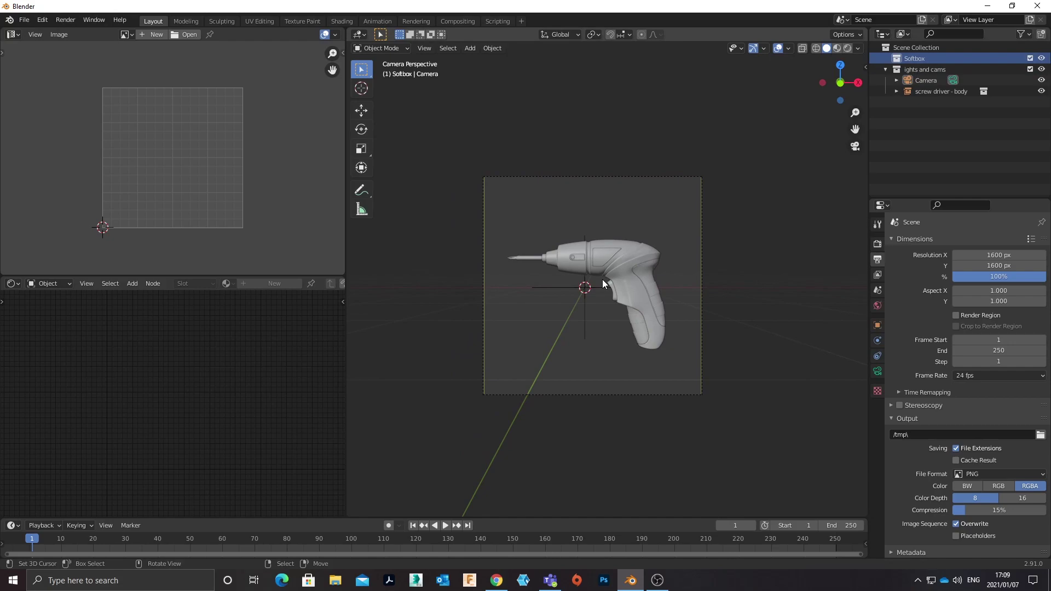
Add a cube to the Softbox collection and scale it by 2 twice
{"action": "middle_click_drag", "start_coordinate": [672, 313], "coordinate": [671, 273], "text": "ctrl"}
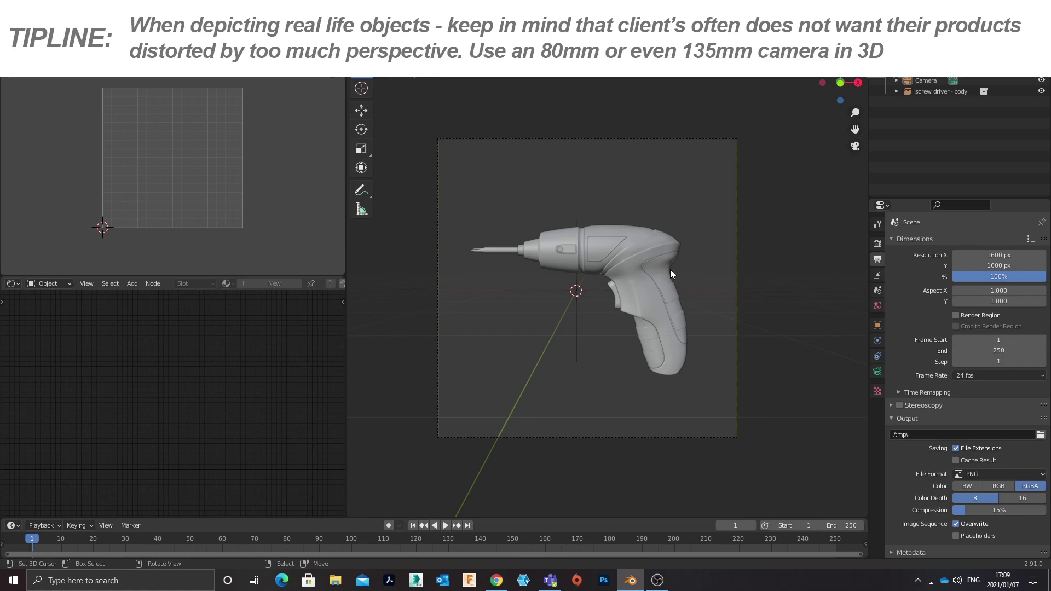
{"action": "key", "text": "shift+a"}
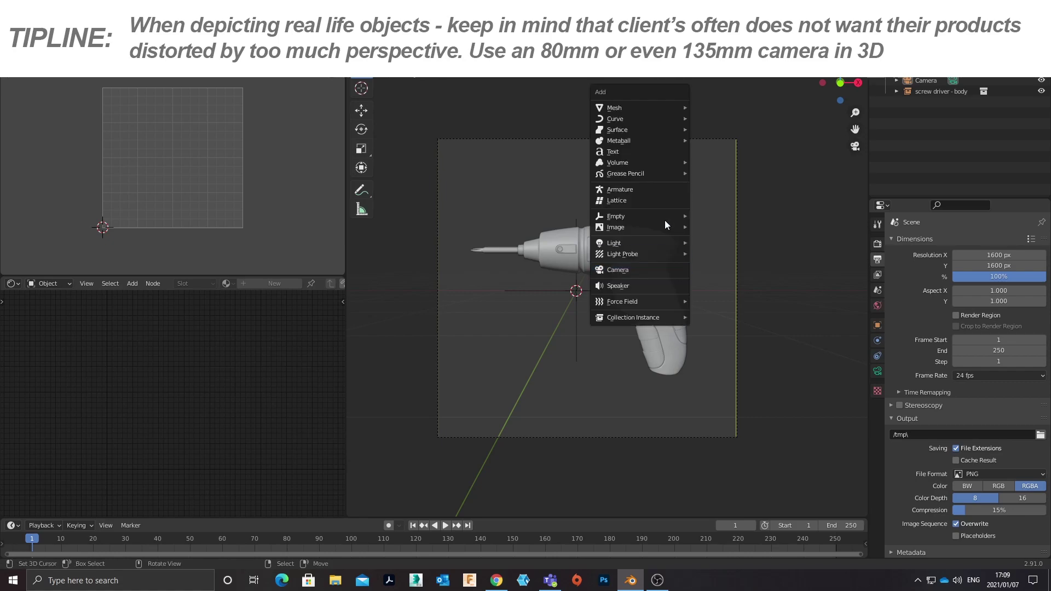
{"action": "mouse_move", "coordinate": [652, 110]}
{"action": "left_click", "coordinate": [734, 117]}
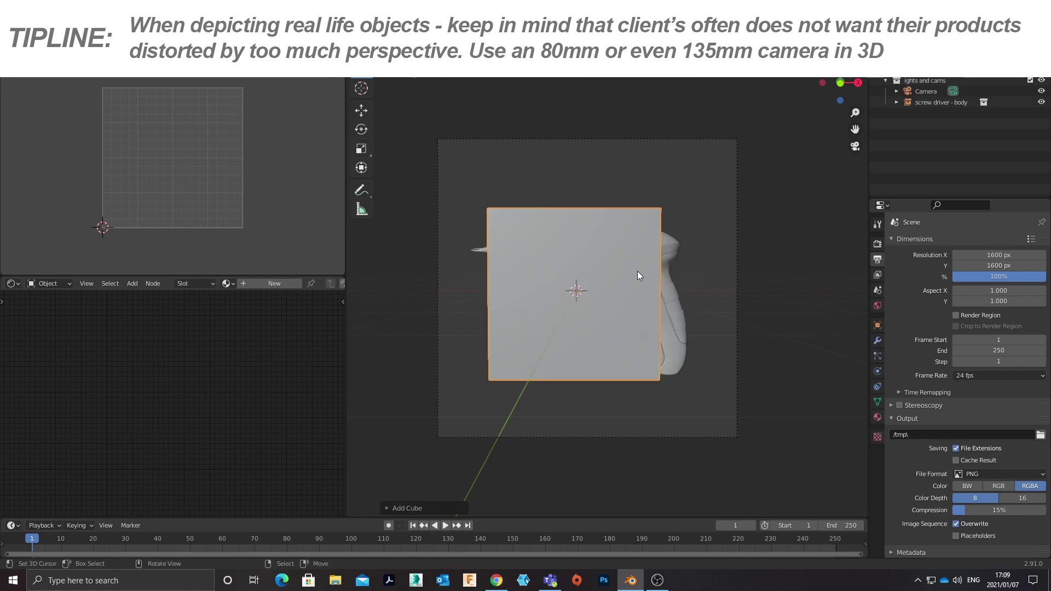
{"action": "type", "text": "s2"}
{"action": "key", "text": "Return"}
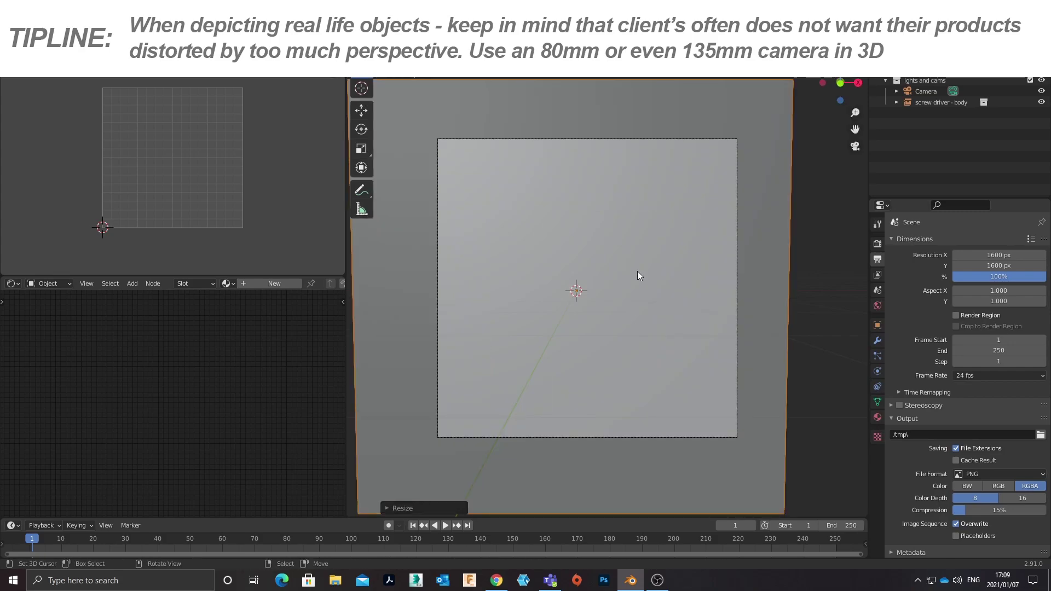
{"action": "type", "text": "s2"}
{"action": "key", "text": "Return"}
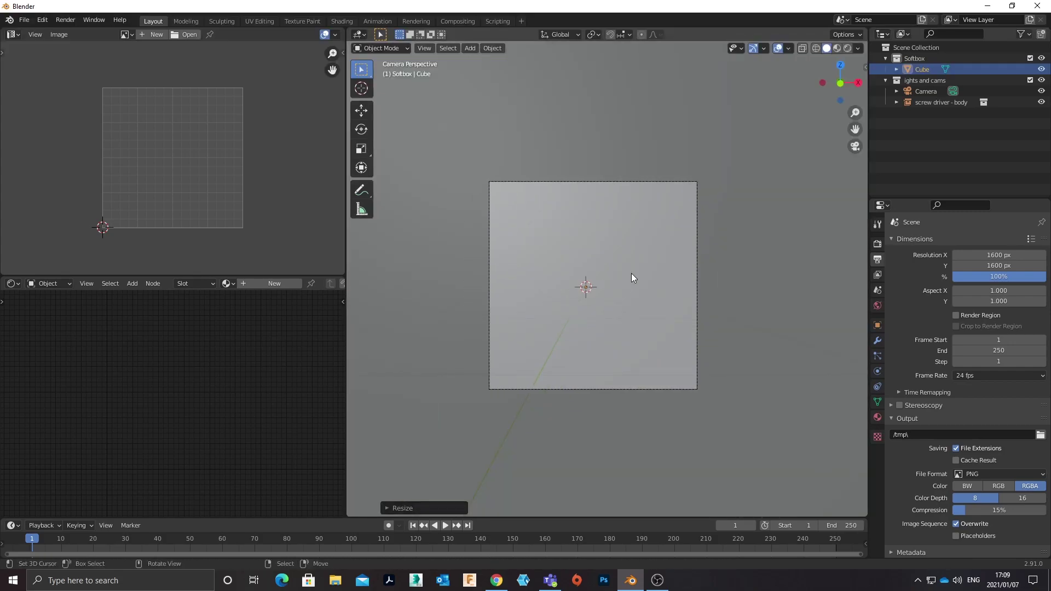
{"action": "scroll", "coordinate": [632, 273], "scroll_direction": "down", "scroll_amount": 5}
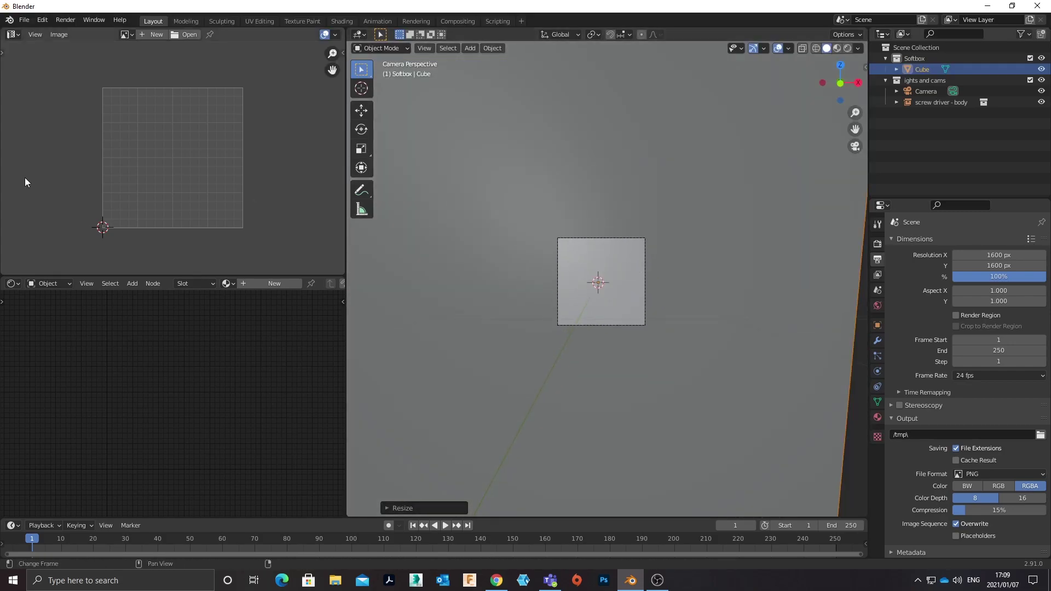
Turn the top-left Image Editor area into a second 3D viewport seen from above
{"action": "left_click", "coordinate": [12, 34]}
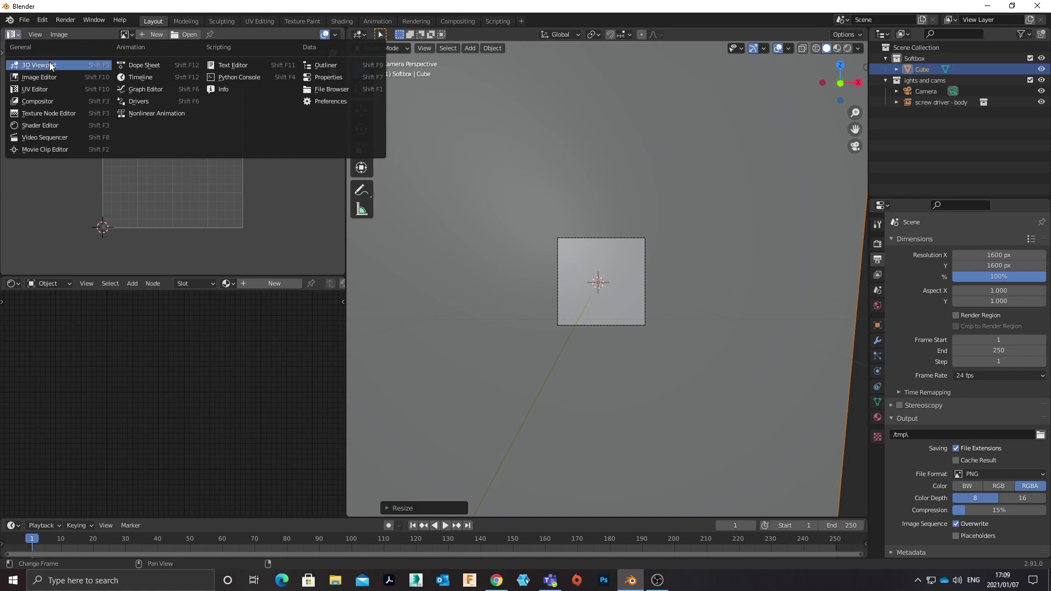
{"action": "left_click", "coordinate": [48, 67]}
{"action": "key", "text": "KP_7"}
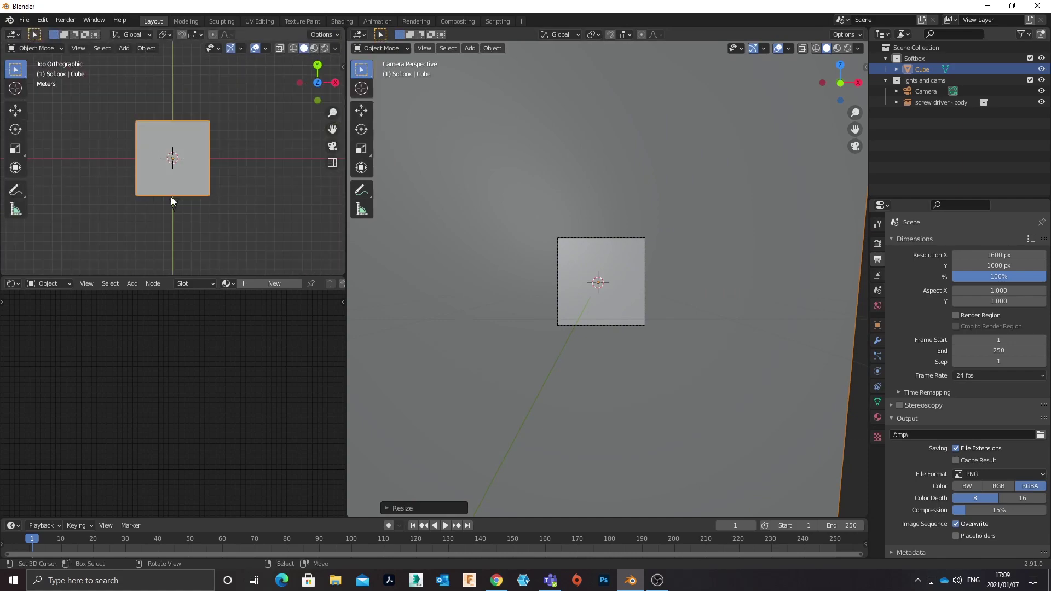
{"action": "middle_click_drag", "start_coordinate": [173, 196], "coordinate": [182, 188]}
Stretch the whole cube in Edit Mode into a long box and check it from Top view
{"action": "key", "text": "Tab"}
{"action": "key", "text": "a"}
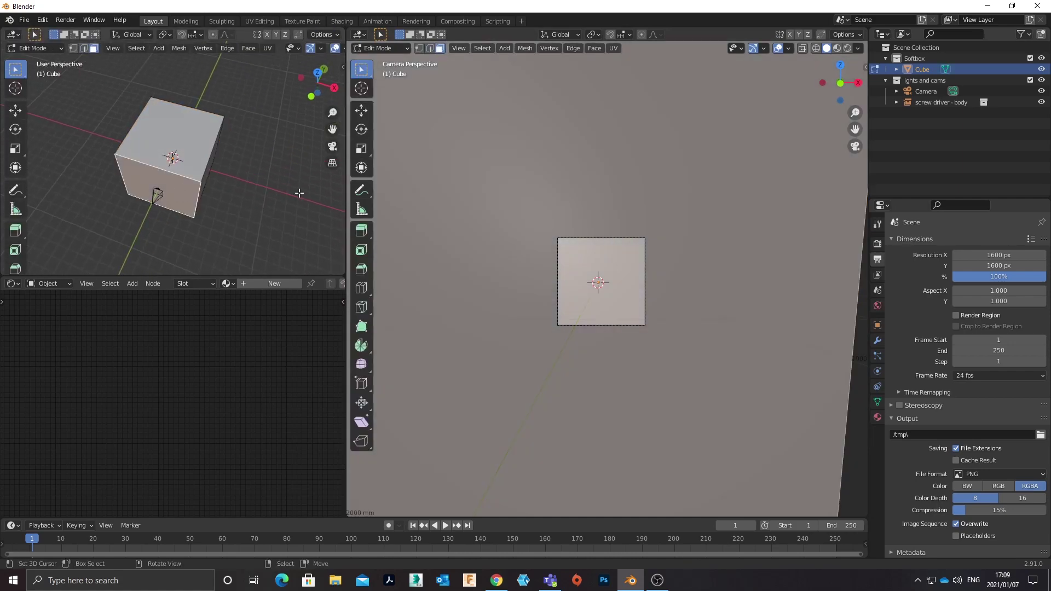
{"action": "key", "text": "s"}
{"action": "key", "text": "Return"}
{"action": "key", "text": "Tab"}
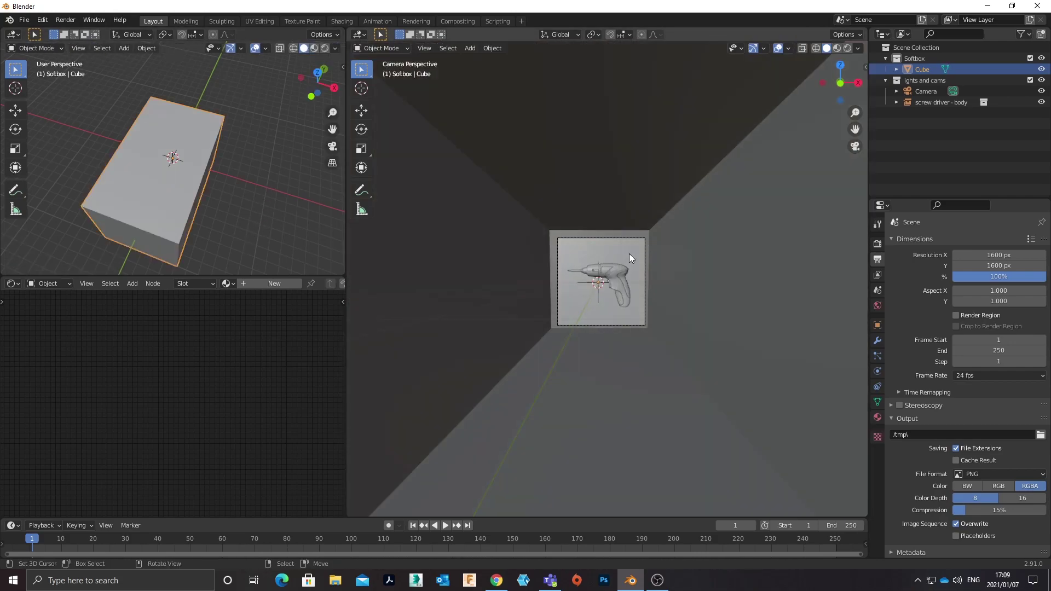
{"action": "scroll", "coordinate": [628, 254], "scroll_direction": "up", "scroll_amount": 3}
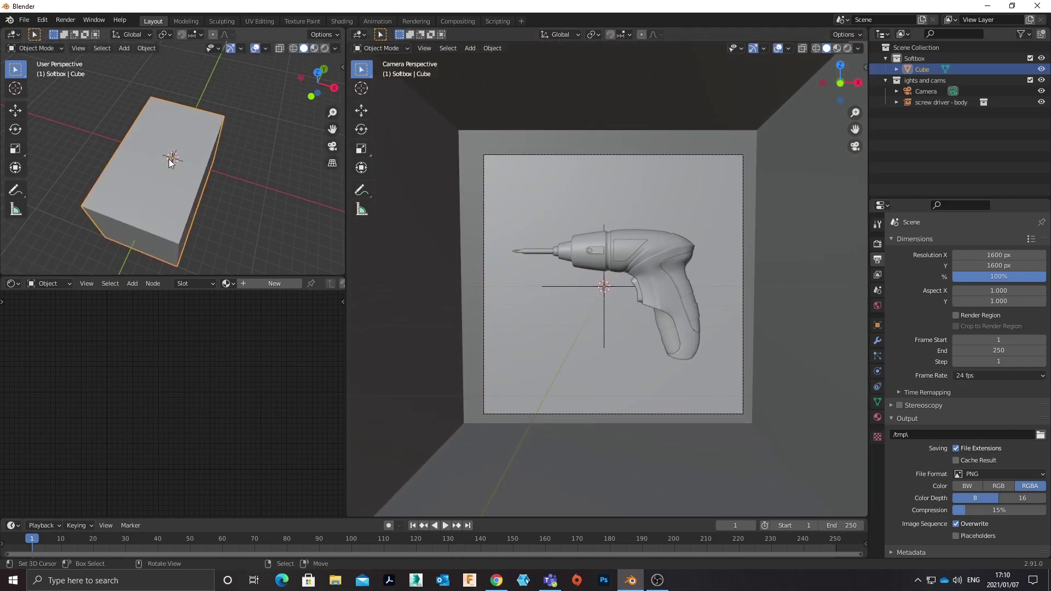
{"action": "left_click", "coordinate": [13, 34]}
{"action": "middle_click_drag", "start_coordinate": [120, 151], "coordinate": [164, 162]}
{"action": "key", "text": "KP_7"}
{"action": "scroll", "coordinate": [211, 177], "scroll_direction": "up", "scroll_amount": 2}
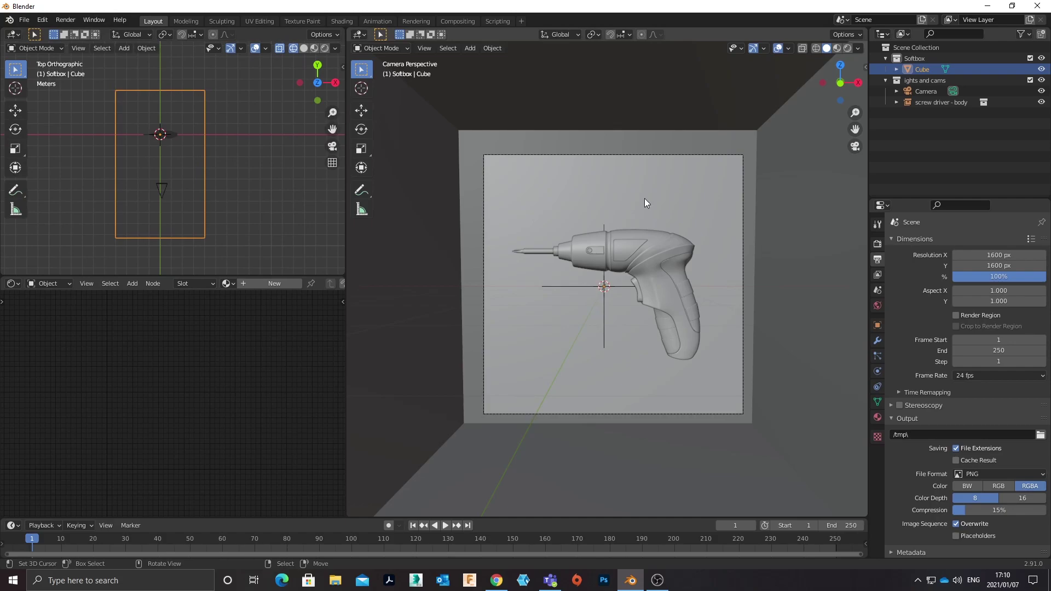
Change the cube material's Surface shader to Emission
{"action": "key", "text": "ctrl+s"}
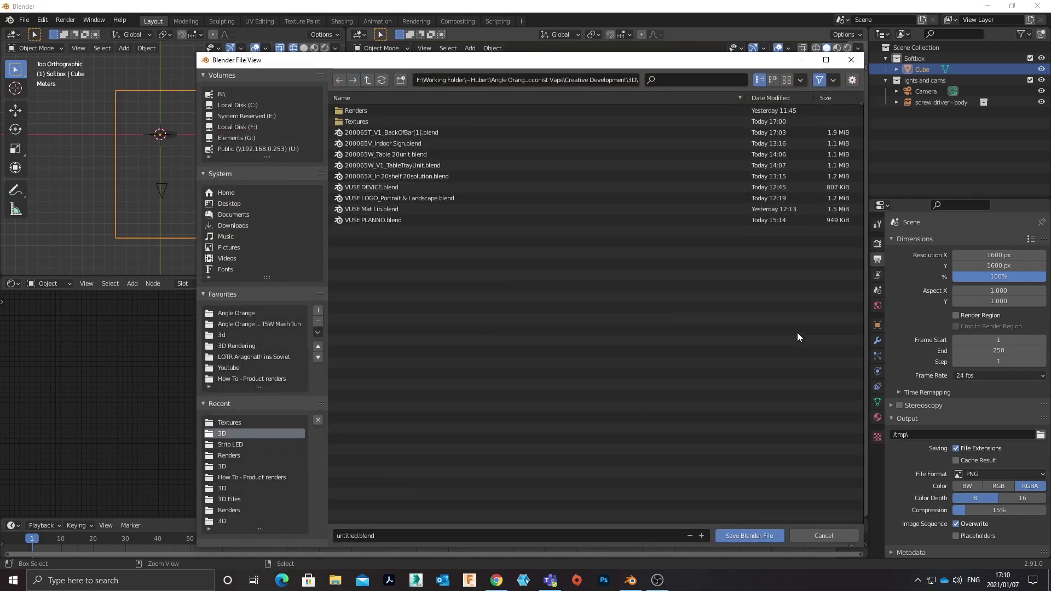
{"action": "key", "text": "Escape"}
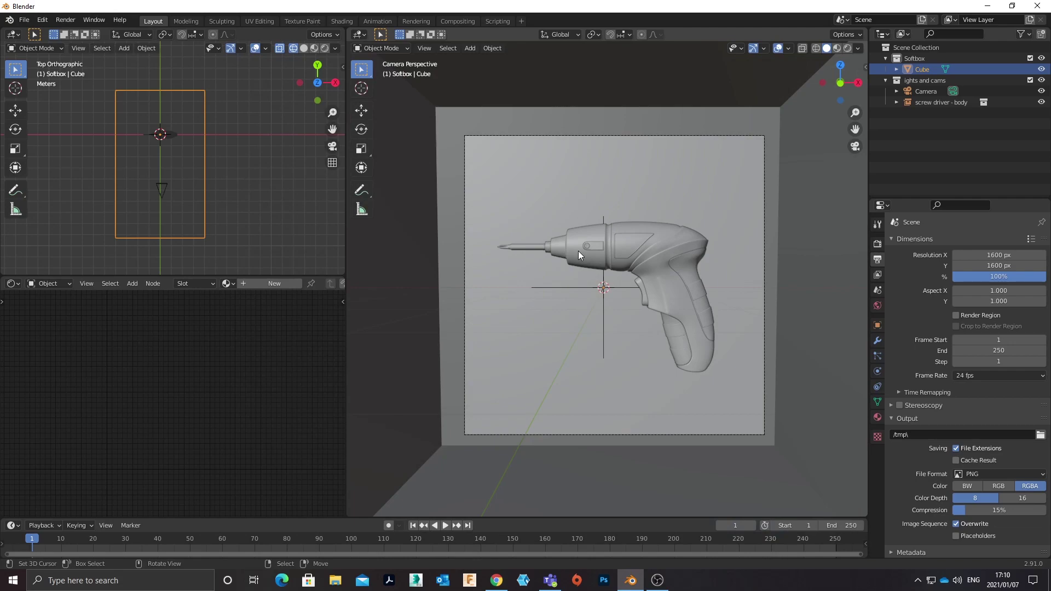
{"action": "left_click", "coordinate": [877, 417]}
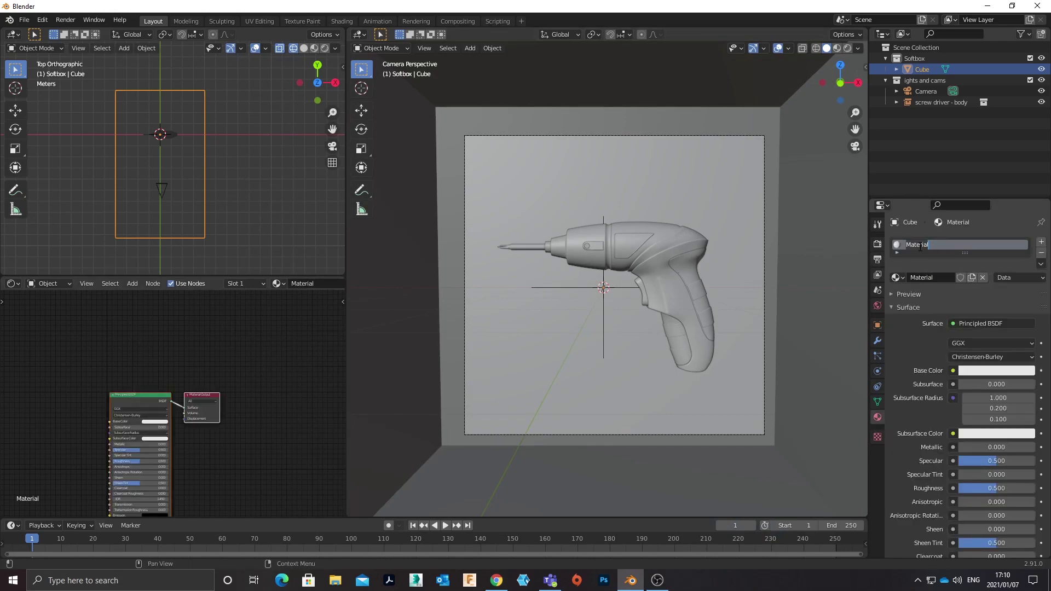
{"action": "left_click", "coordinate": [1001, 324]}
{"action": "left_click", "coordinate": [985, 325]}
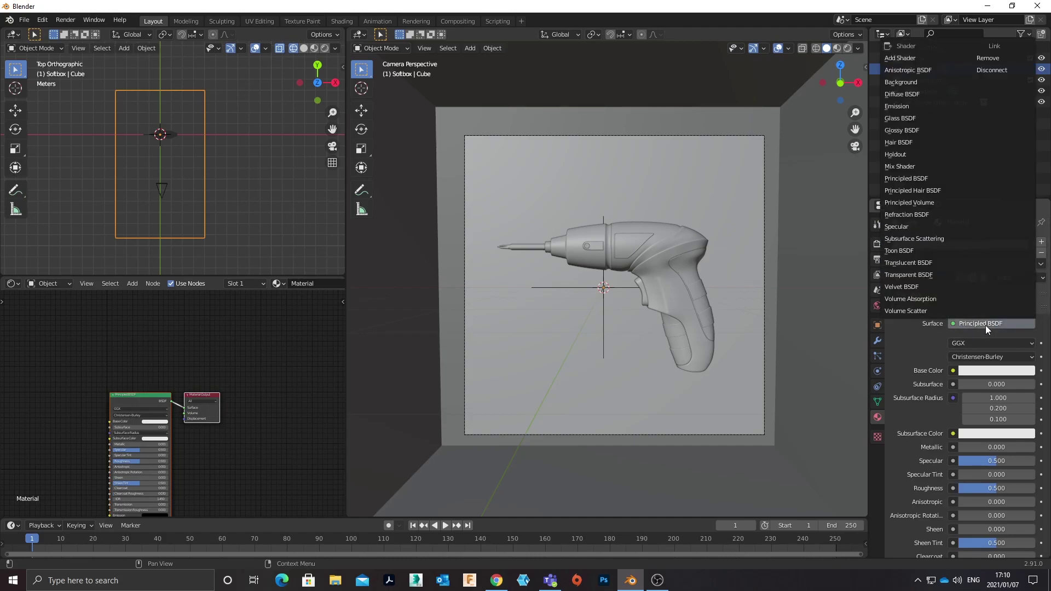
{"action": "left_click", "coordinate": [929, 106]}
Add softbox1.jpg as an image node and connect its Color to Emission Strength
{"action": "middle_click_drag", "start_coordinate": [145, 327], "coordinate": [180, 290]}
{"action": "scroll", "coordinate": [228, 352], "scroll_direction": "up", "scroll_amount": 1}
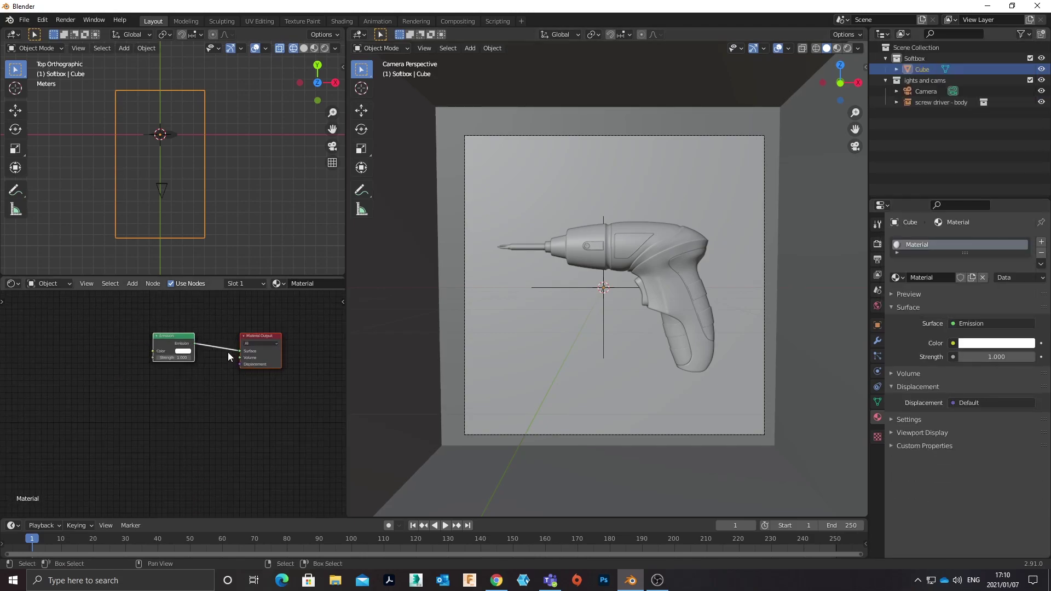
{"action": "left_click", "coordinate": [333, 581]}
{"action": "left_click_drag", "start_coordinate": [872, 207], "coordinate": [28, 367]}
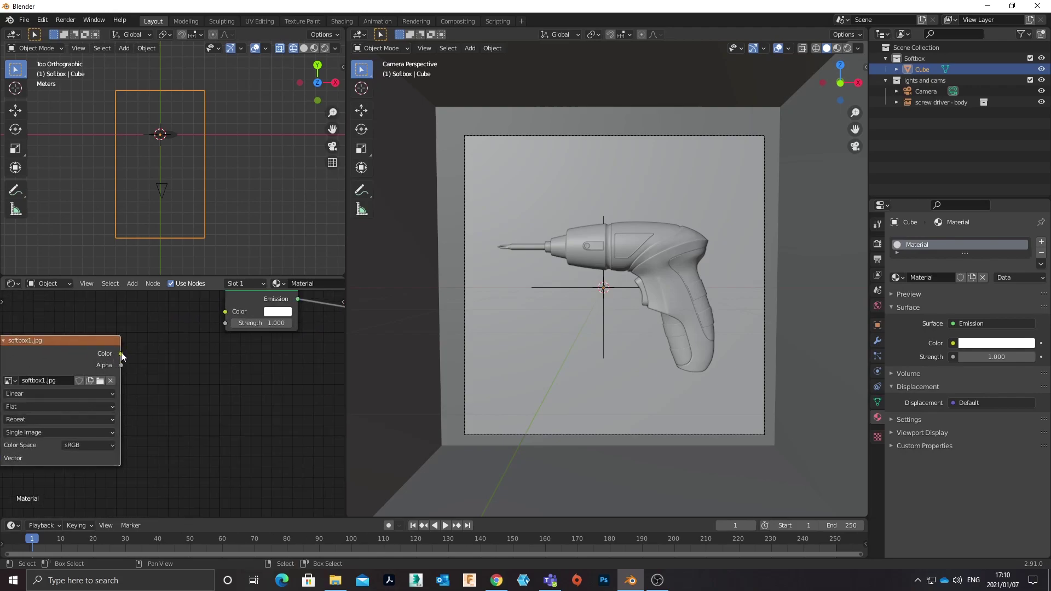
{"action": "left_click_drag", "start_coordinate": [121, 354], "coordinate": [224, 323]}
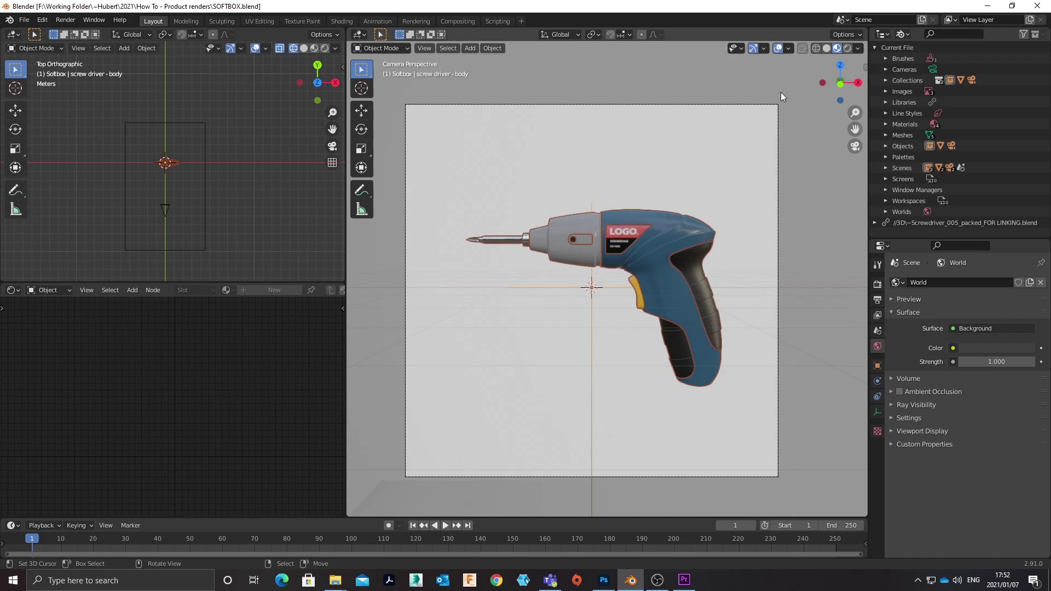
Turn on the Face Orientation overlay and select all of the softbox cube's faces in Edit Mode
{"action": "left_click", "coordinate": [788, 49]}
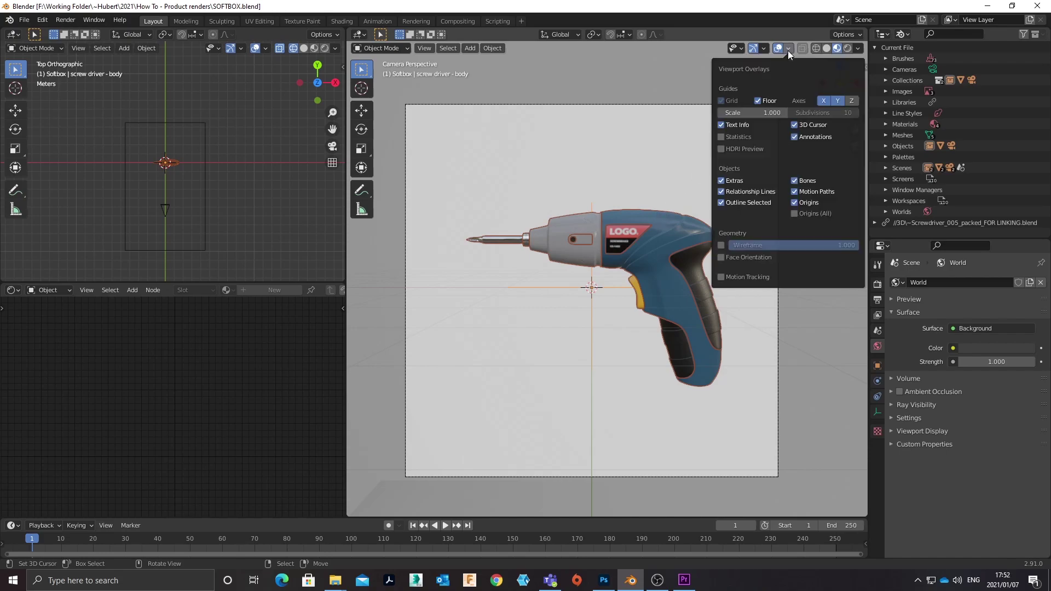
{"action": "left_click", "coordinate": [722, 258]}
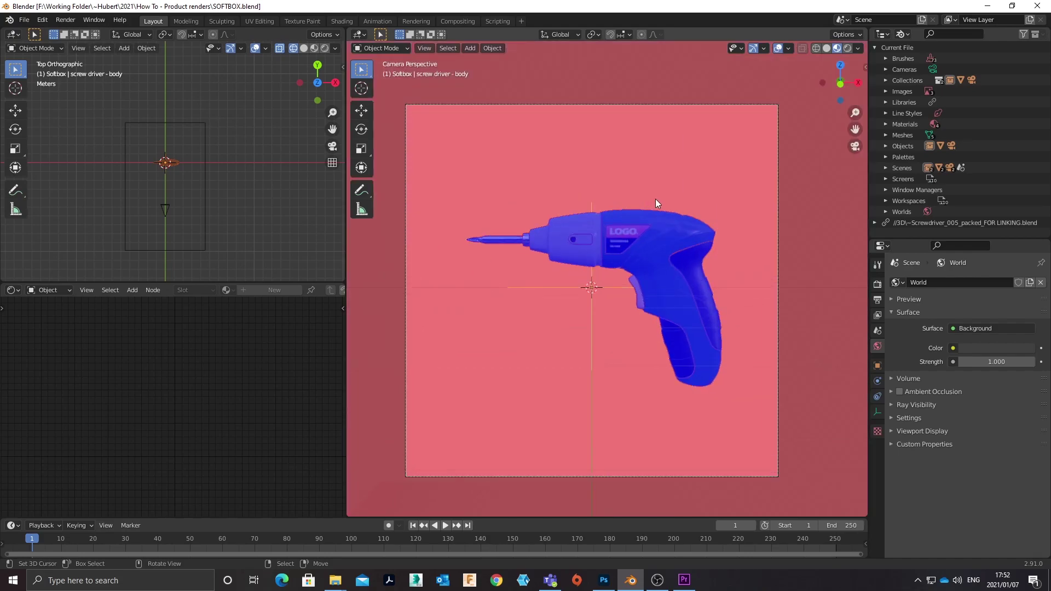
{"action": "left_click", "coordinate": [706, 190]}
{"action": "key", "text": "Tab"}
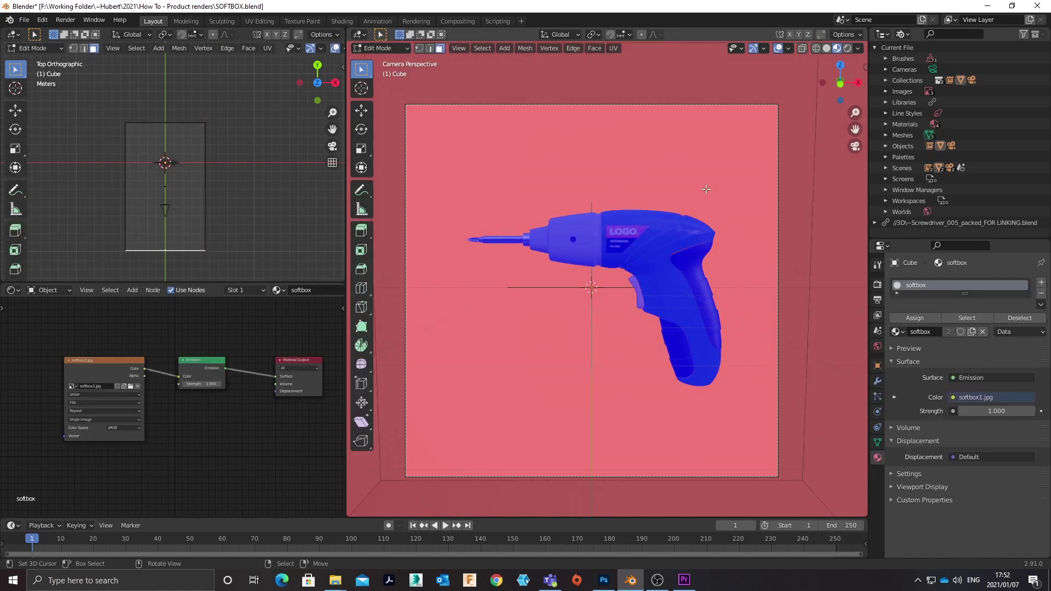
{"action": "key", "text": "a"}
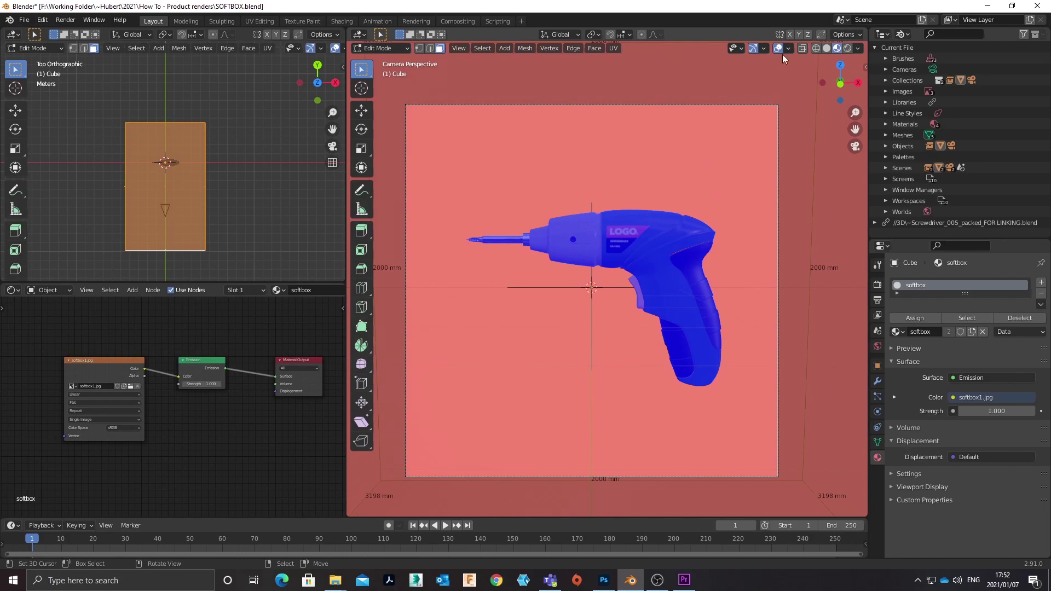
Recalculate the cube's normals with Inside checked, then turn Face Orientation off
{"action": "left_click", "coordinate": [787, 48]}
{"action": "key", "text": "shift+n"}
{"action": "left_click", "coordinate": [386, 508]}
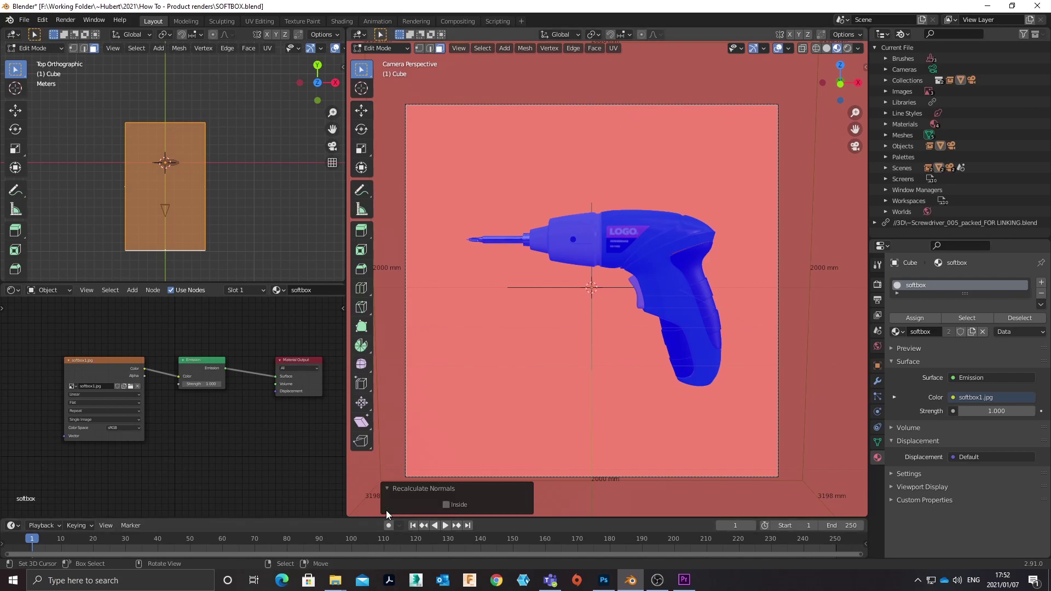
{"action": "left_click", "coordinate": [450, 504]}
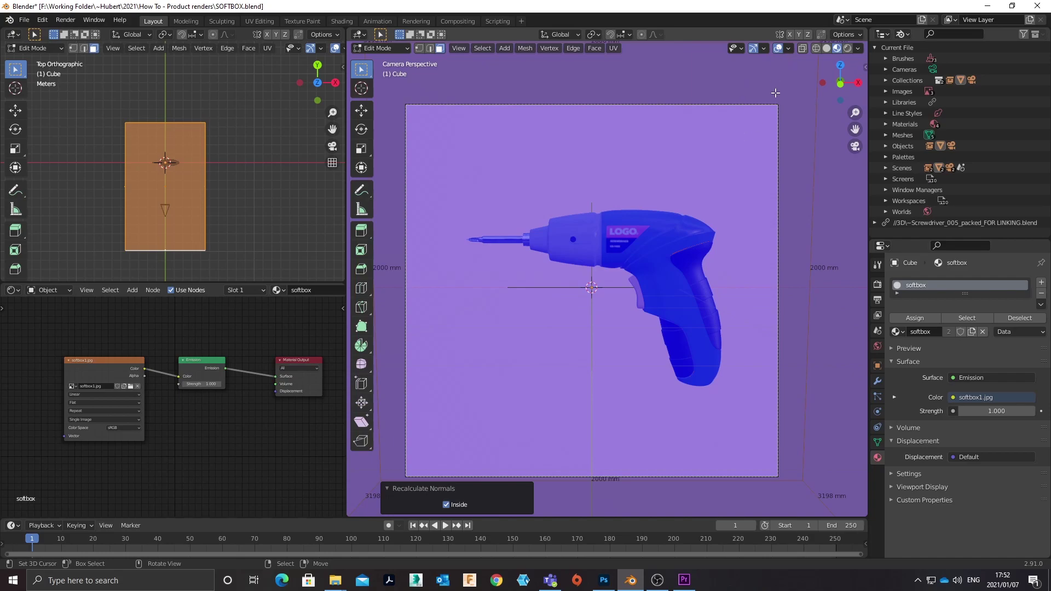
{"action": "key", "text": "Tab"}
{"action": "left_click", "coordinate": [788, 48]}
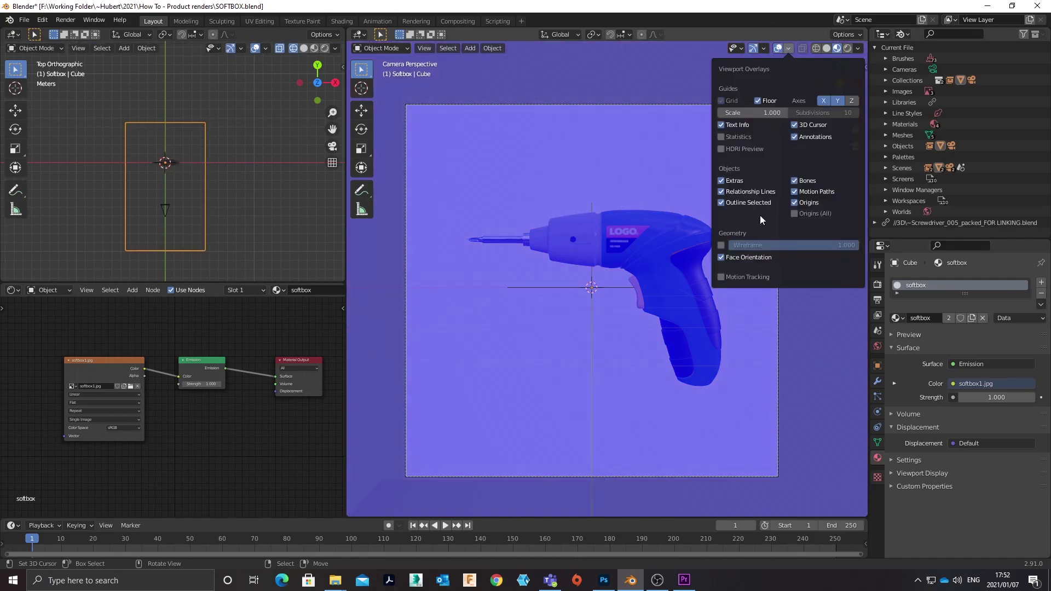
{"action": "left_click", "coordinate": [721, 257]}
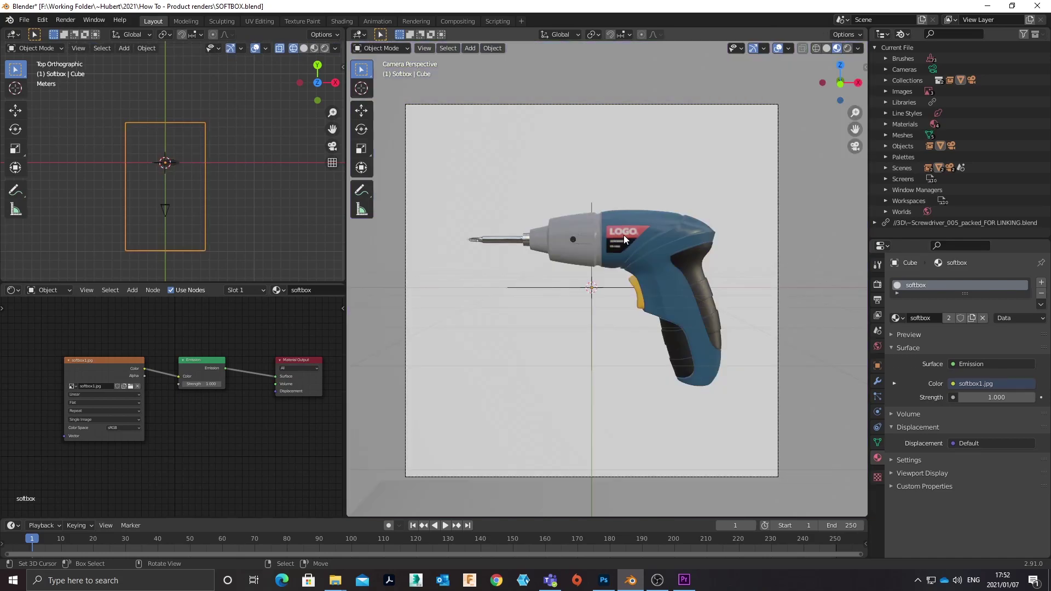
In edge select mode, mark the softbox cube's edges as UV seams
{"action": "scroll", "coordinate": [623, 222], "scroll_direction": "down", "scroll_amount": 4}
{"action": "middle_click_drag", "start_coordinate": [631, 218], "coordinate": [614, 234]}
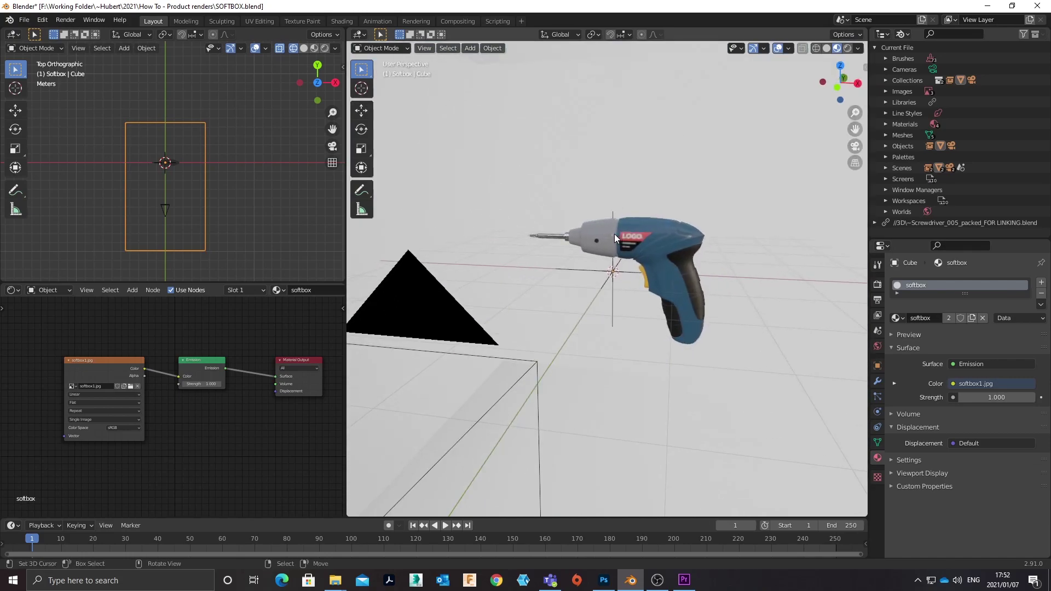
{"action": "scroll", "coordinate": [612, 235], "scroll_direction": "up", "scroll_amount": 5}
{"action": "scroll", "coordinate": [612, 235], "scroll_direction": "down", "scroll_amount": 5}
{"action": "key", "text": "Tab"}
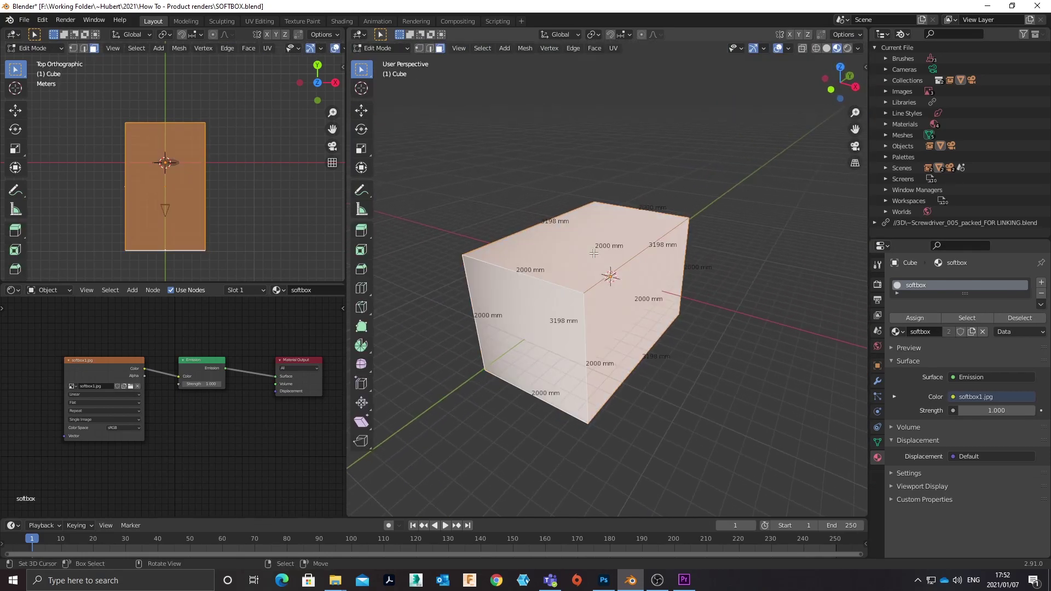
{"action": "middle_click_drag", "start_coordinate": [611, 257], "coordinate": [607, 251]}
{"action": "key", "text": "2"}
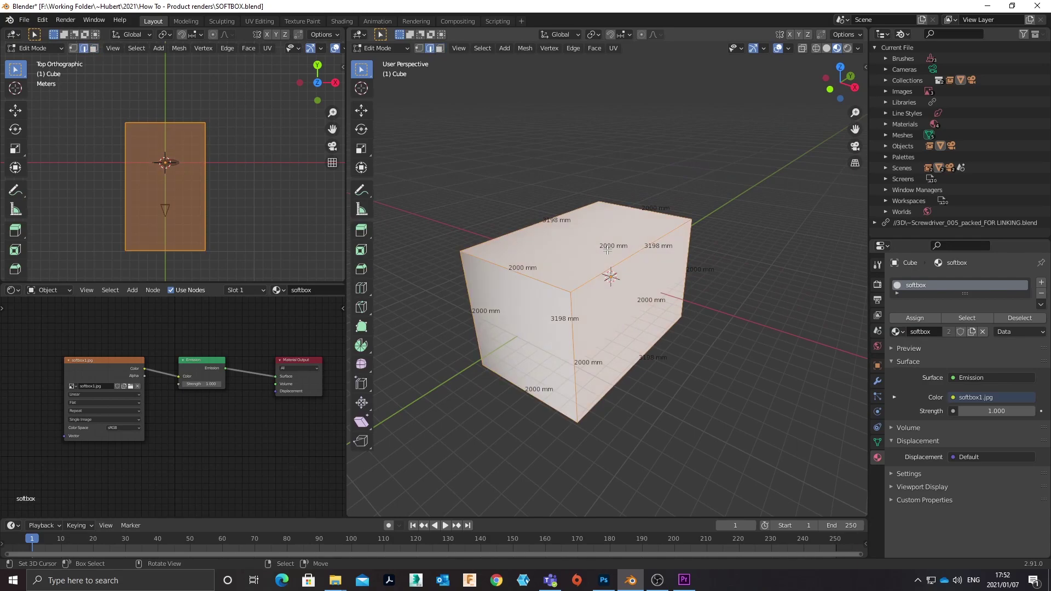
{"action": "right_click", "coordinate": [607, 249]}
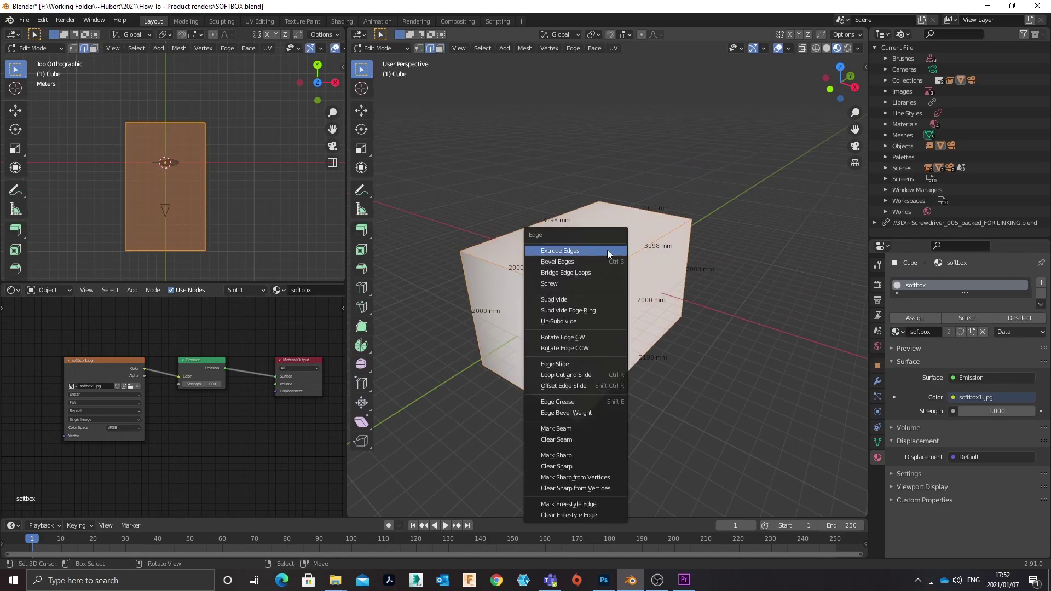
{"action": "left_click", "coordinate": [572, 425]}
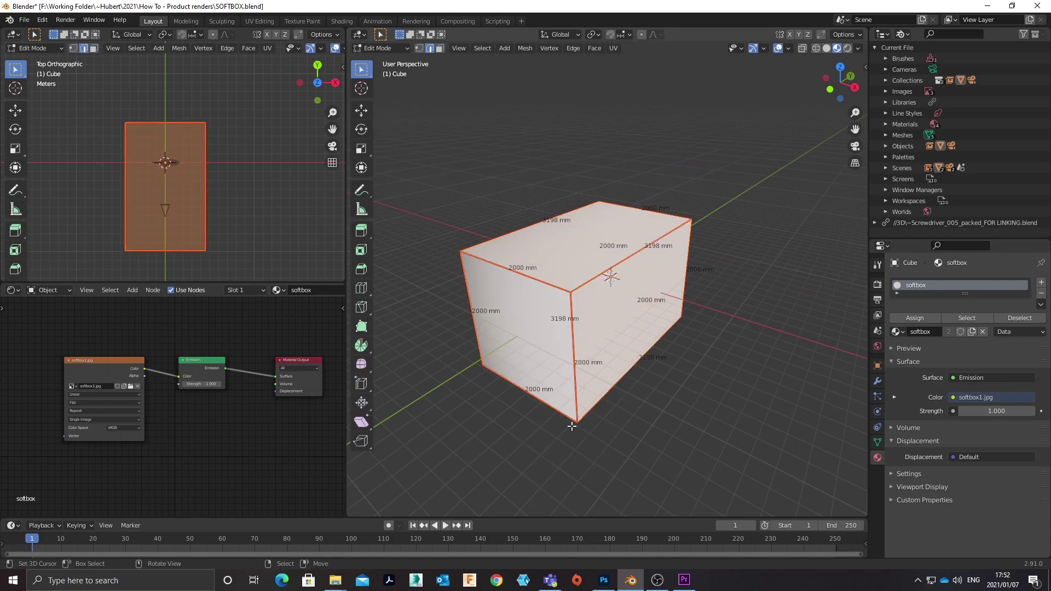
{"action": "left_click", "coordinate": [13, 33]}
Show the UV Editor and unwrap the softbox cube's top and right faces
{"action": "left_click", "coordinate": [33, 90]}
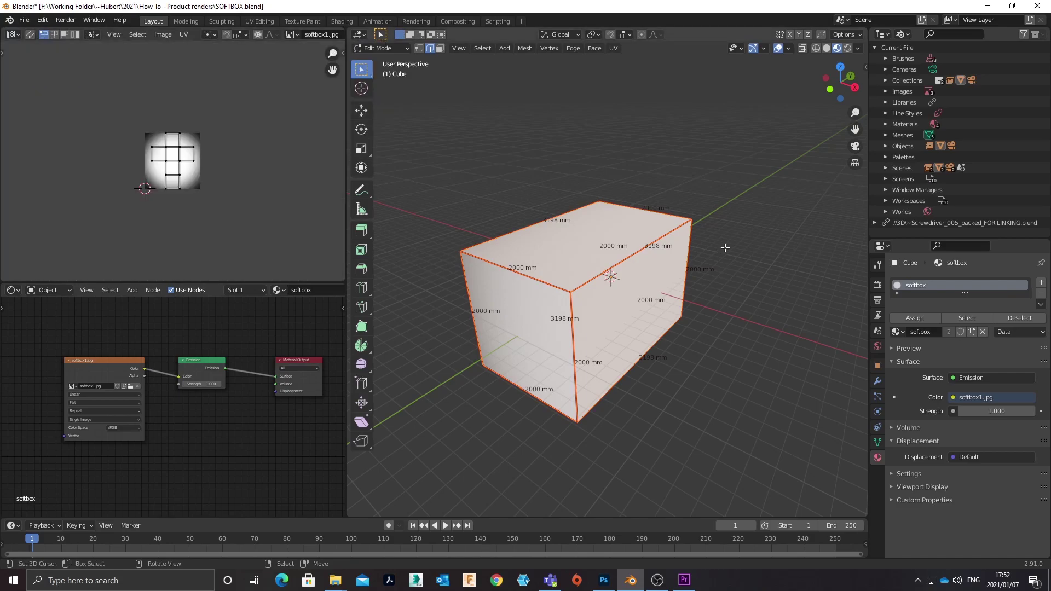
{"action": "key", "text": "alt+a"}
{"action": "key", "text": "3"}
{"action": "left_click", "coordinate": [585, 245]}
{"action": "key", "text": "u"}
{"action": "left_click", "coordinate": [586, 244]}
{"action": "left_click", "coordinate": [650, 293]}
{"action": "key", "text": "u"}
{"action": "left_click", "coordinate": [650, 293]}
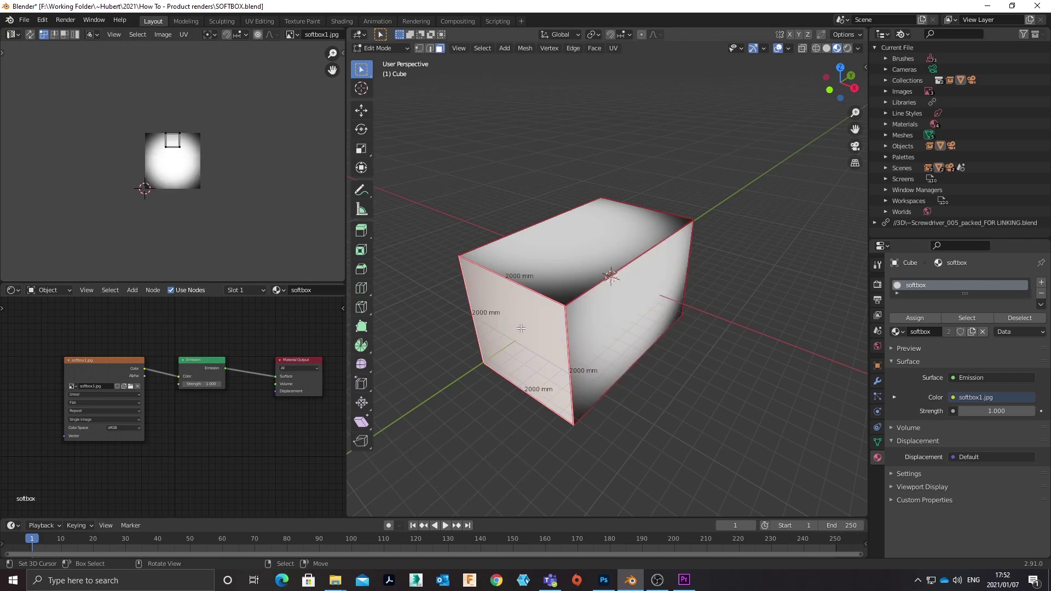
Unwrap the front face, return to the camera view and save SOFTBOX.blend
{"action": "middle_click_drag", "start_coordinate": [629, 307], "coordinate": [562, 281]}
{"action": "left_click", "coordinate": [588, 313]}
{"action": "key", "text": "u"}
{"action": "left_click", "coordinate": [589, 314]}
{"action": "key", "text": "u"}
{"action": "left_click", "coordinate": [542, 216]}
{"action": "key", "text": "Tab"}
{"action": "key", "text": "KP_0"}
{"action": "scroll", "coordinate": [654, 277], "scroll_direction": "down", "scroll_amount": 2}
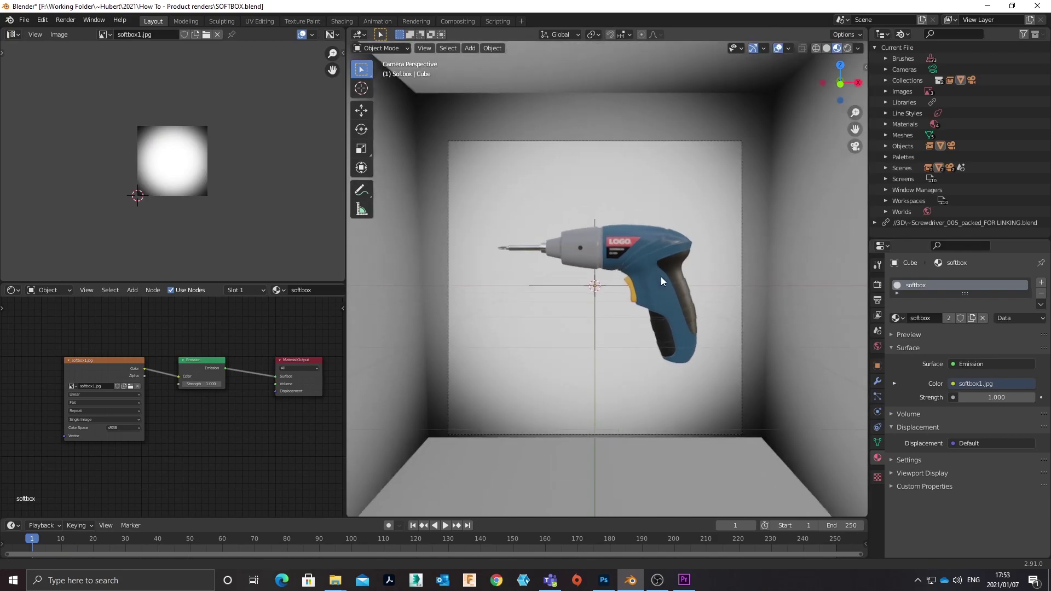
{"action": "key", "text": "ctrl+s"}
{"action": "scroll", "coordinate": [674, 281], "scroll_direction": "down", "scroll_amount": 1, "text": "ctrl"}
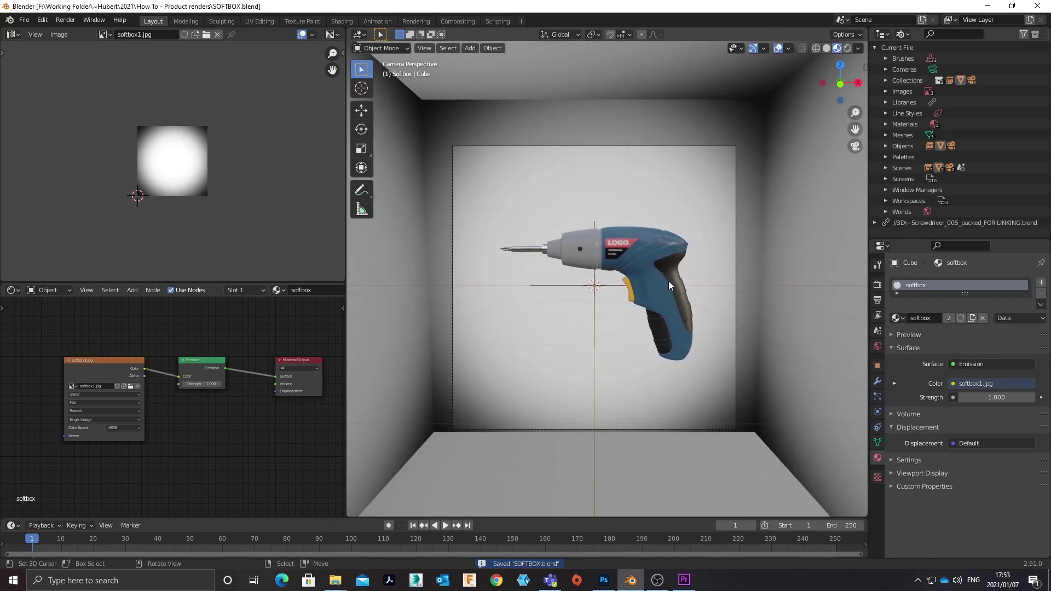
Preview the drill in Rendered shading under the softbox light
{"action": "key", "text": "z"}
{"action": "left_click", "coordinate": [676, 208]}
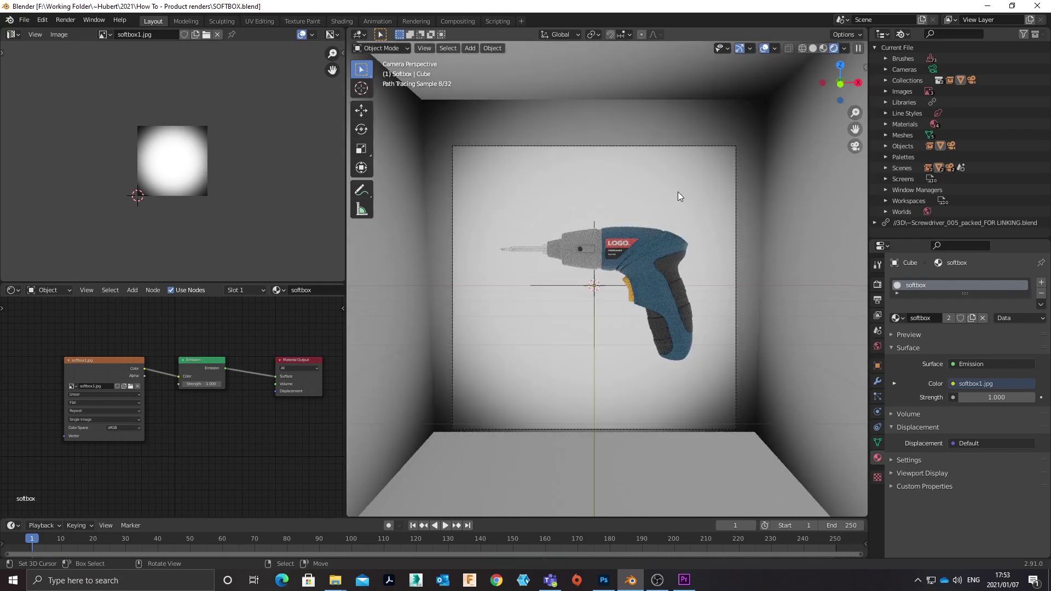
{"action": "scroll", "coordinate": [682, 227], "scroll_direction": "down", "scroll_amount": 1}
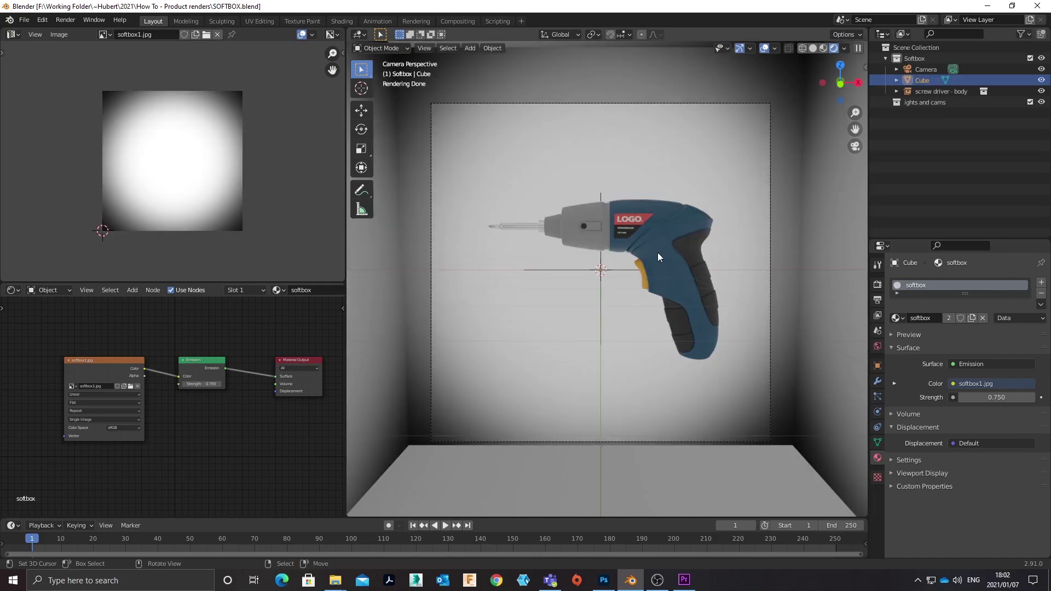
{"action": "scroll", "coordinate": [675, 278], "scroll_direction": "up", "scroll_amount": 3}
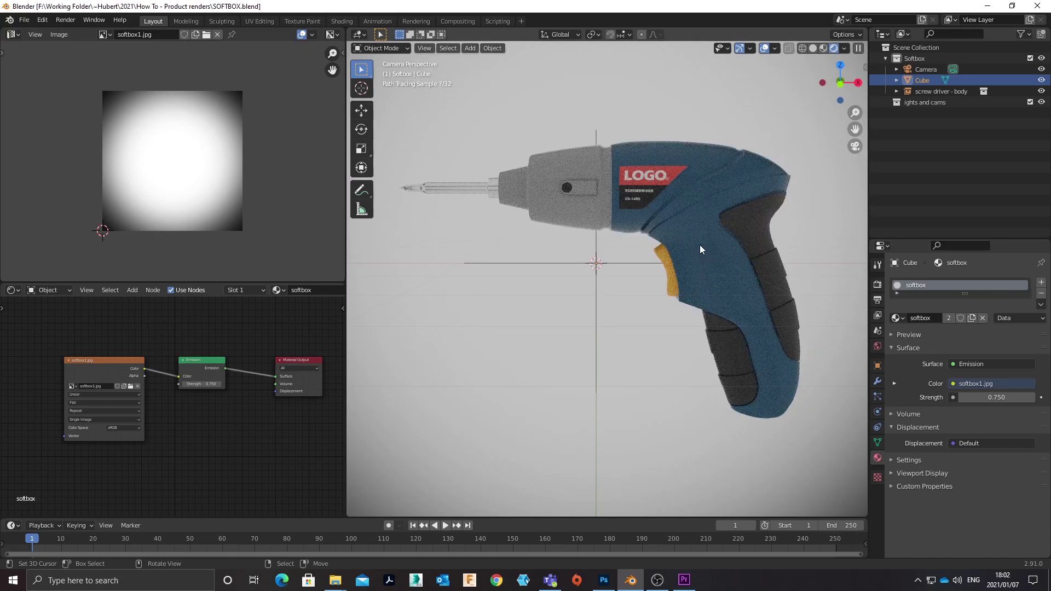
Compare in Solid shading, return to Rendered, and nudge the camera view up slightly
{"action": "key", "text": "z"}
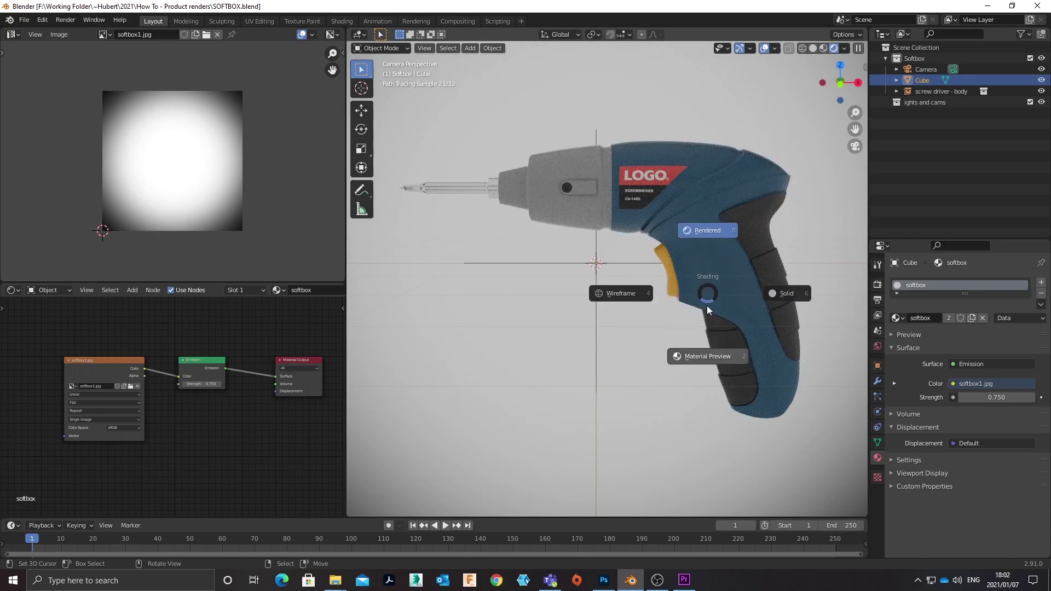
{"action": "left_click", "coordinate": [791, 294]}
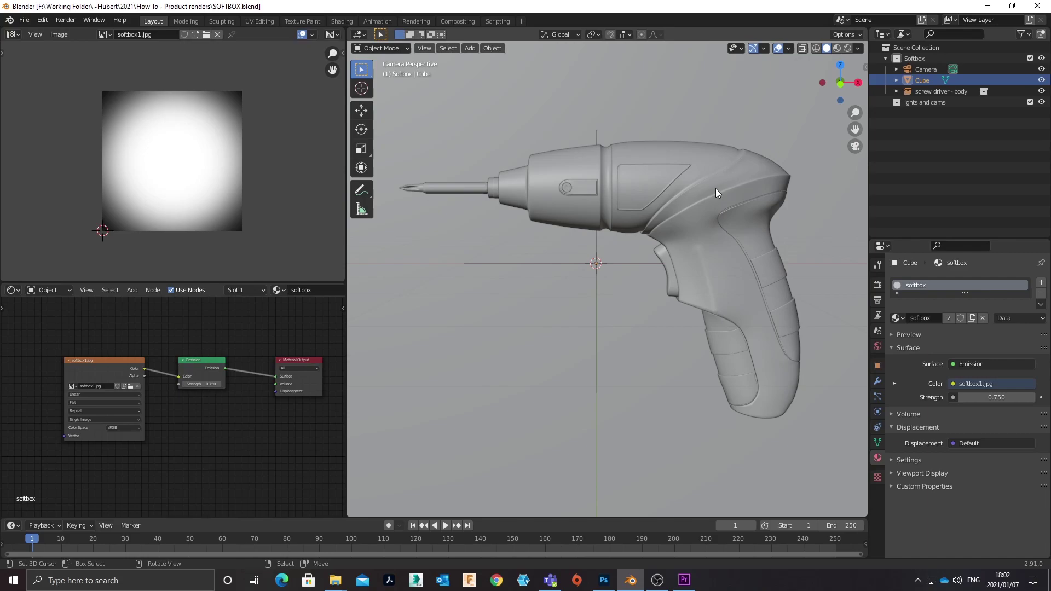
{"action": "key", "text": "z"}
{"action": "left_click", "coordinate": [708, 115]}
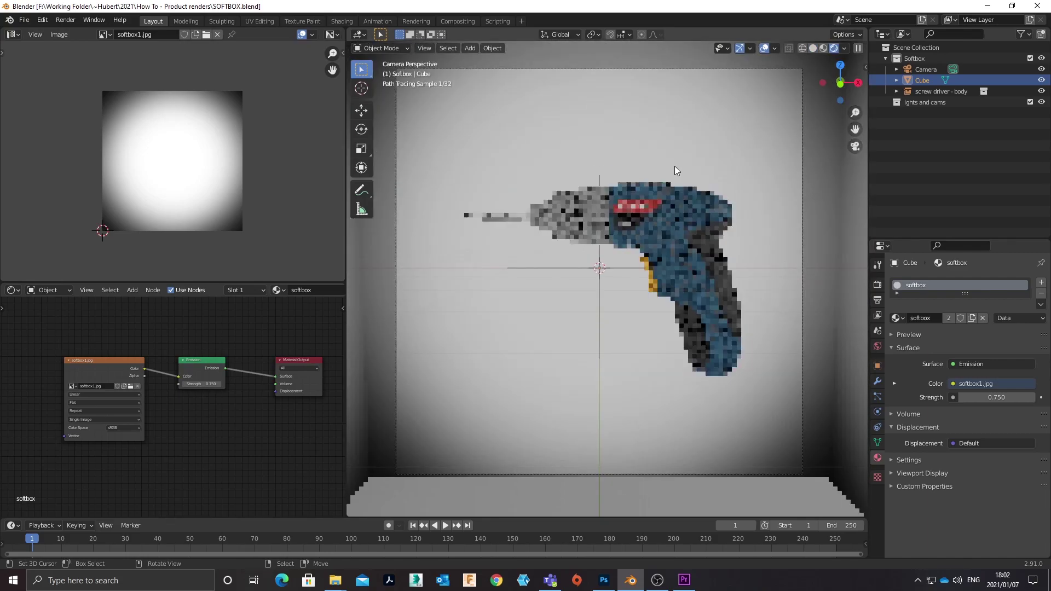
{"action": "middle_click_drag", "start_coordinate": [714, 173], "coordinate": [712, 167], "text": "shift"}
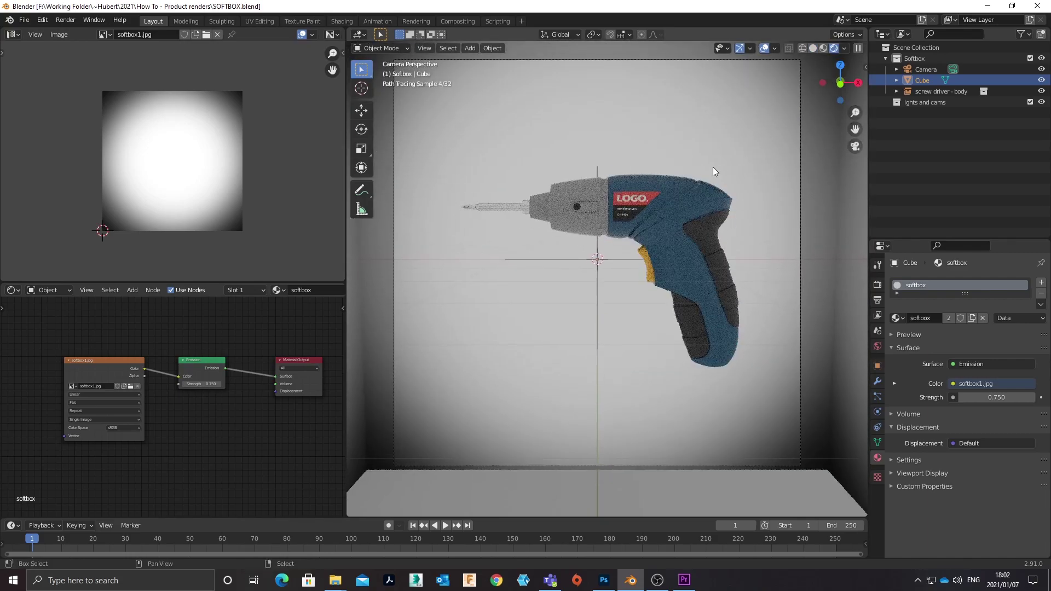
Make a softbox.001 copy at Emission Strength 5, then reassign the cube to 'softbox'
{"action": "left_click", "coordinate": [971, 319]}
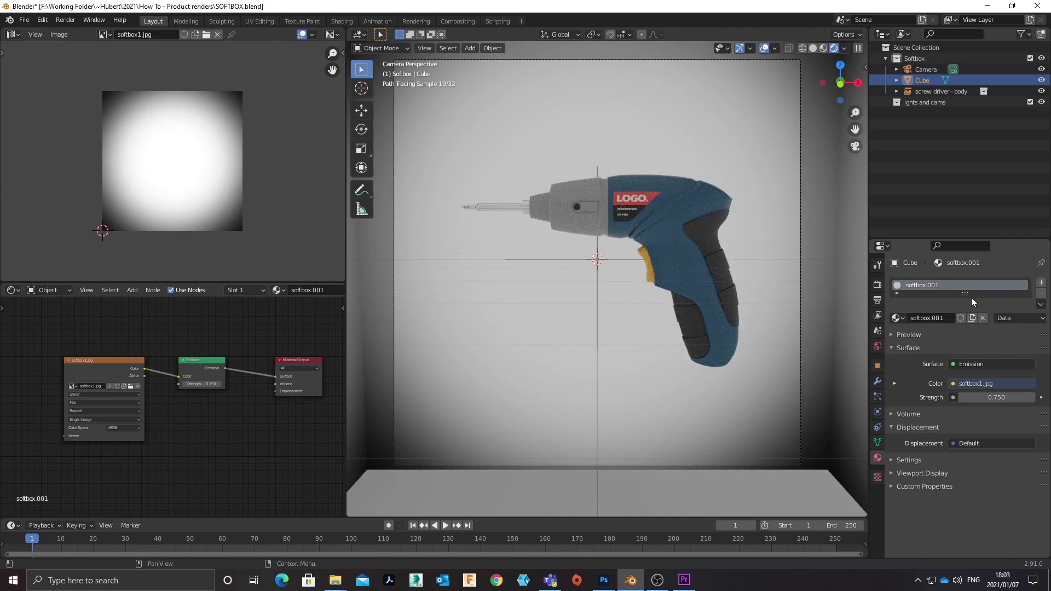
{"action": "left_click_drag", "start_coordinate": [965, 294], "coordinate": [965, 319]}
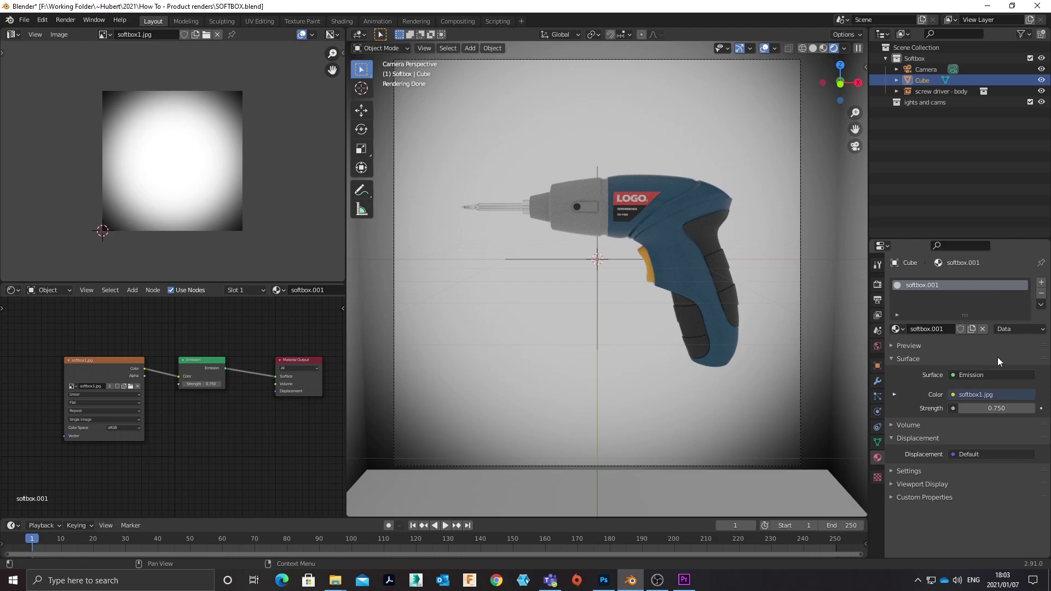
{"action": "left_click", "coordinate": [1002, 409]}
{"action": "type", "text": "5"}
{"action": "key", "text": "Return"}
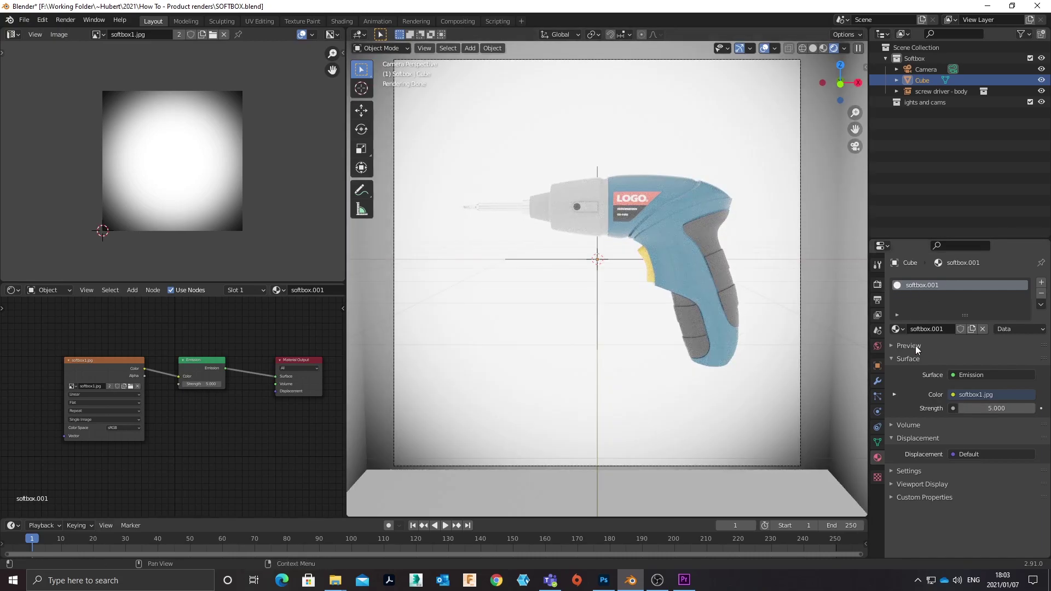
{"action": "left_click", "coordinate": [896, 329]}
{"action": "left_click", "coordinate": [918, 366]}
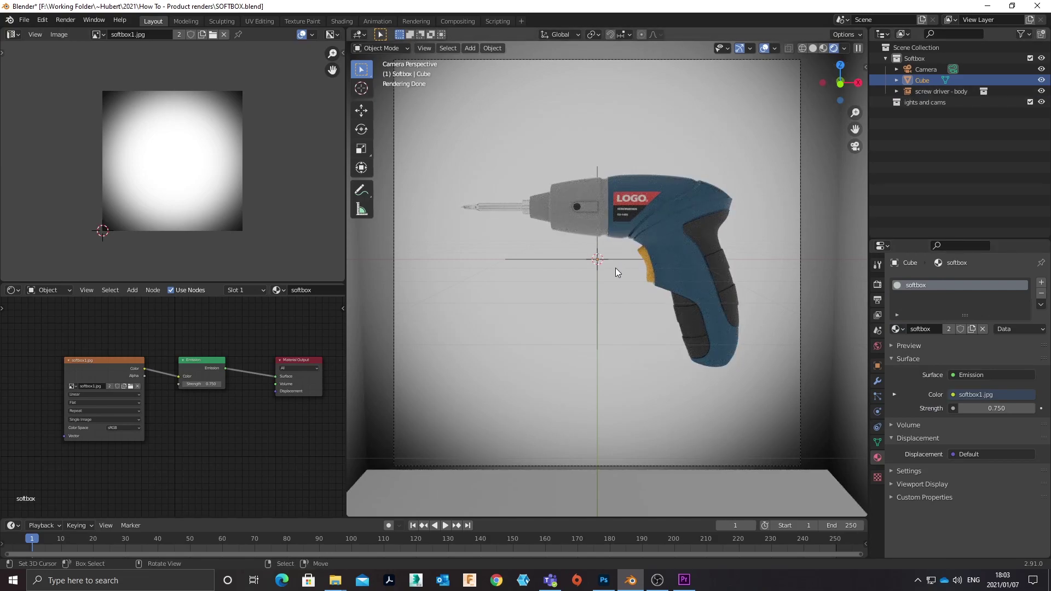
Add a plane and rotate it 90° on X so it stands upright
{"action": "key", "text": "shift+a"}
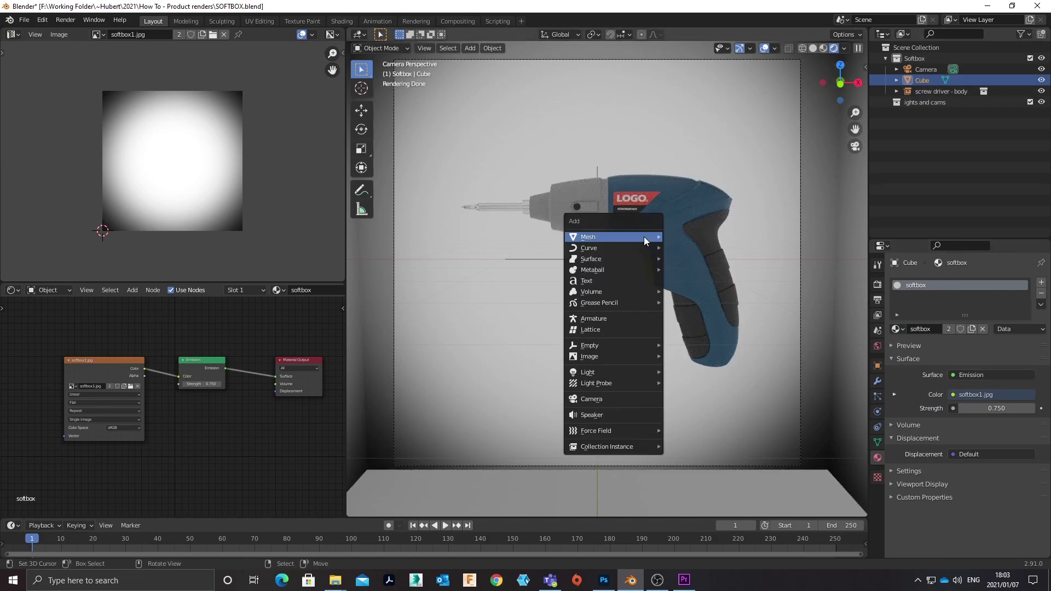
{"action": "mouse_move", "coordinate": [646, 239]}
{"action": "left_click", "coordinate": [705, 243]}
{"action": "key", "text": "r"}
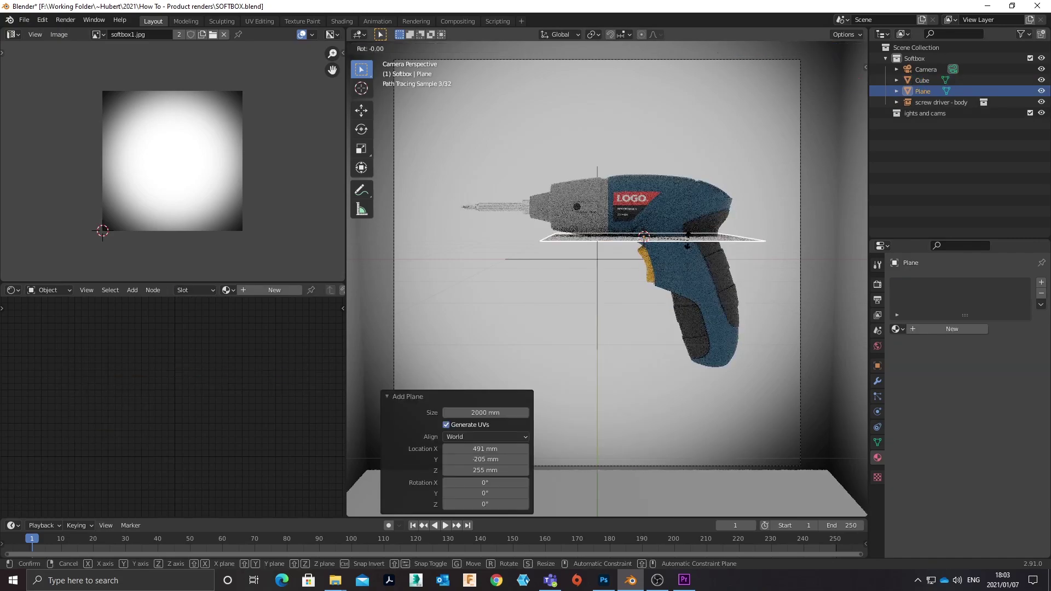
{"action": "key", "text": "x"}
{"action": "key", "text": "9"}
{"action": "key", "text": "0"}
{"action": "key", "text": "Return"}
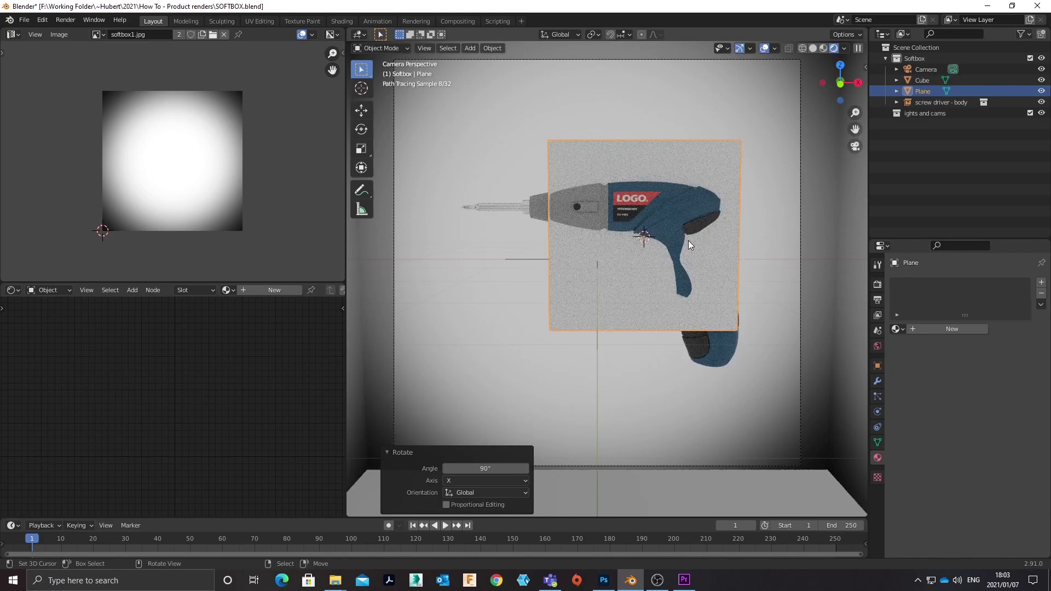
Turn the left Image Editor area into a 3D Viewport
{"action": "left_click", "coordinate": [12, 34]}
{"action": "left_click", "coordinate": [33, 66]}
{"action": "scroll", "coordinate": [148, 150], "scroll_direction": "up", "scroll_amount": 5}
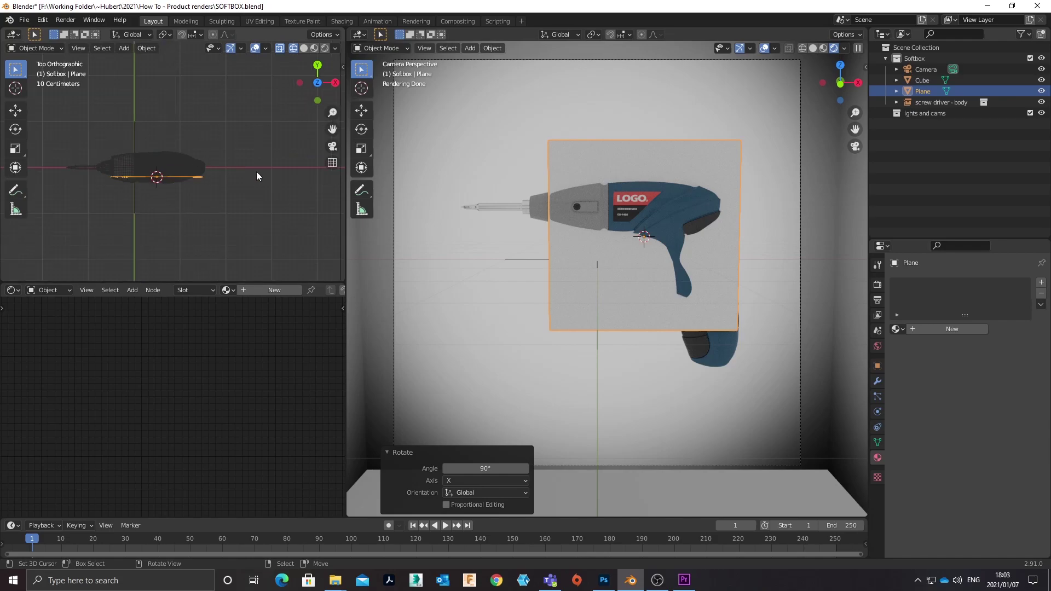
In top view, move the plane, rotate it about 45°, and narrow its width
{"action": "key", "text": "g"}
{"action": "left_click", "coordinate": [273, 194]}
{"action": "key", "text": "r"}
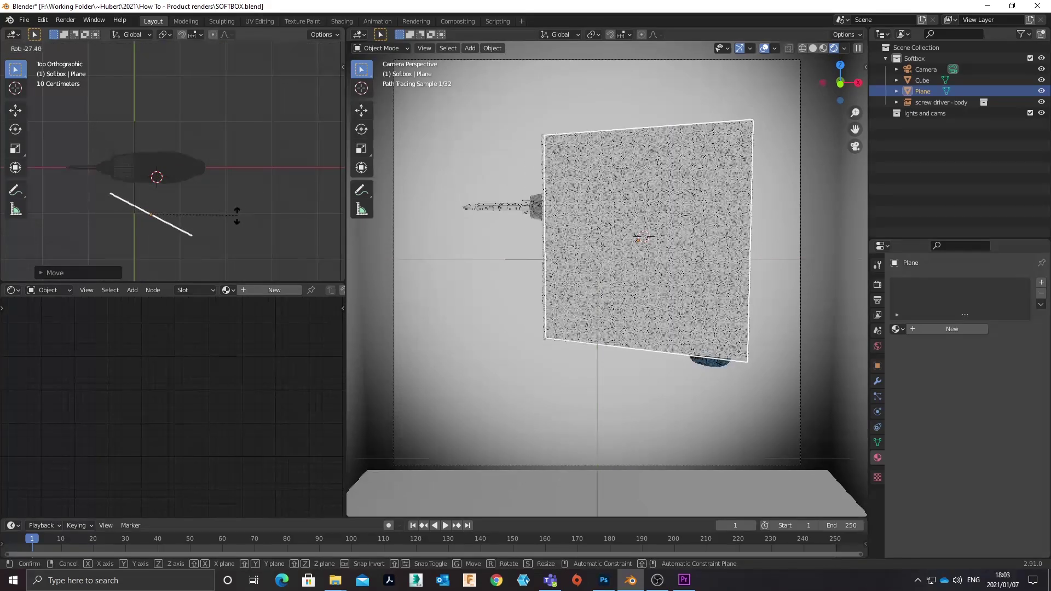
{"action": "left_click", "coordinate": [190, 213]}
{"action": "scroll", "coordinate": [223, 230], "scroll_direction": "down", "scroll_amount": 2}
{"action": "key", "text": "s"}
{"action": "key", "text": "x"}
{"action": "key", "text": "x"}
{"action": "left_click", "coordinate": [189, 190]}
Tilt and lower the plane across the handle in front view and assign softbox.001
{"action": "key", "text": "KP_1"}
{"action": "key", "text": "r"}
{"action": "key", "text": "Return"}
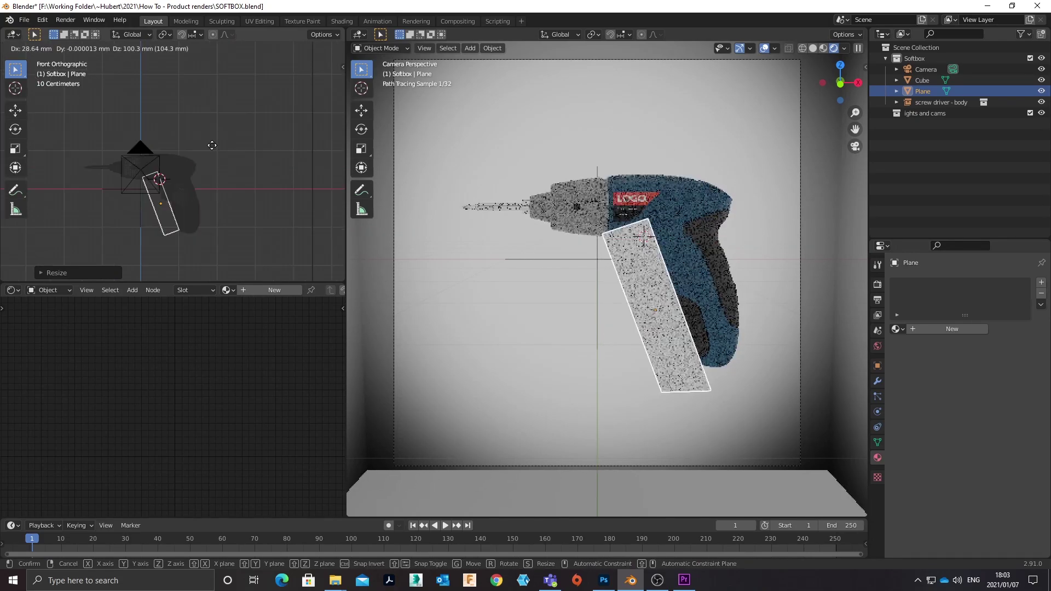
{"action": "key", "text": "g"}
{"action": "key", "text": "Return"}
{"action": "left_click", "coordinate": [898, 329]}
{"action": "left_click", "coordinate": [922, 376]}
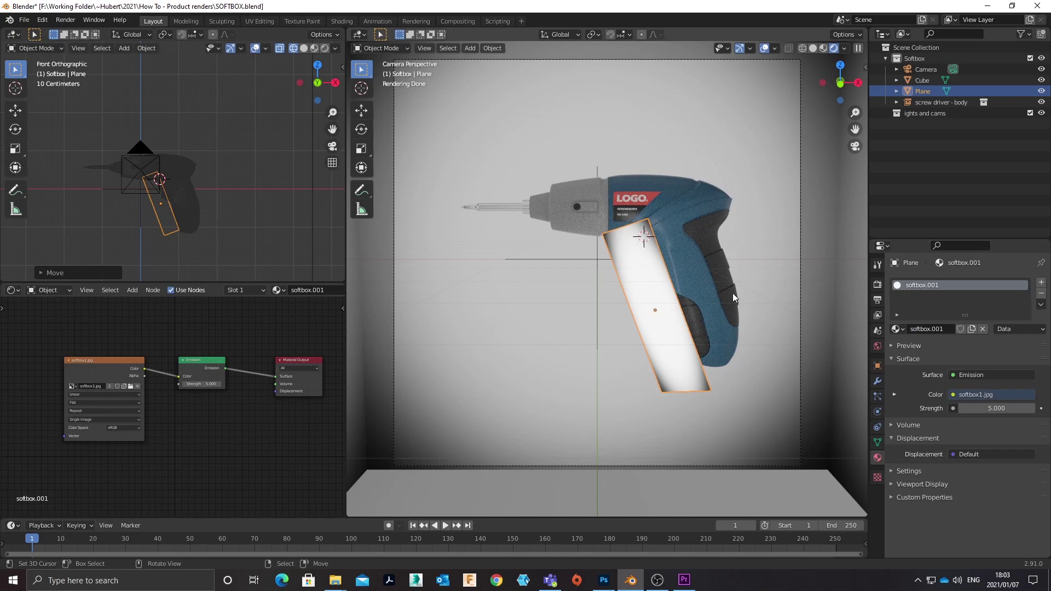
Move the glowing plane left and up over the grip, settling its emission strength at 7
{"action": "key", "text": "g"}
{"action": "key", "text": "Return"}
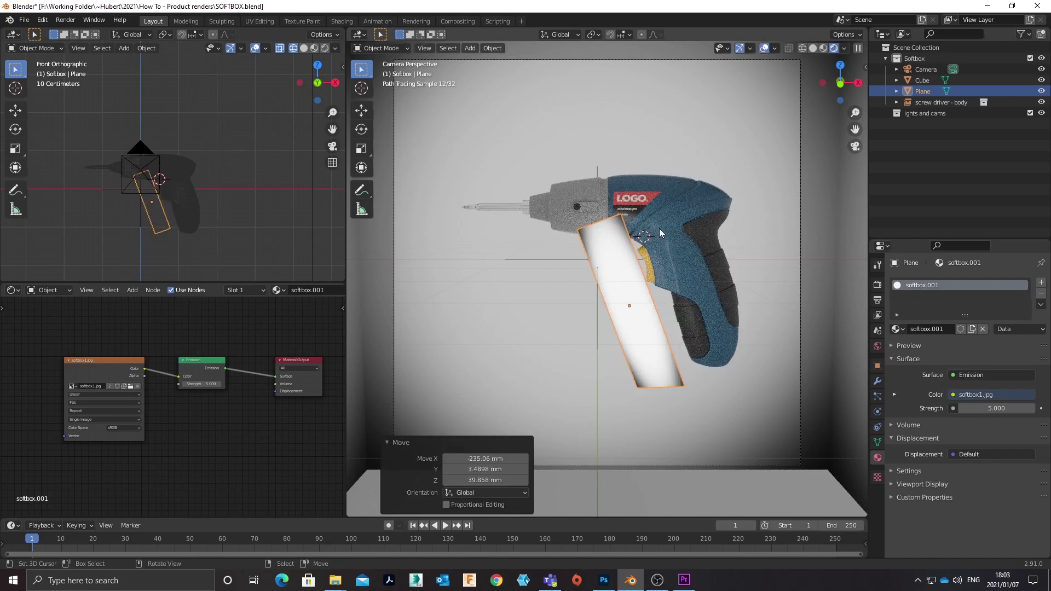
{"action": "left_click", "coordinate": [990, 409]}
{"action": "type", "text": "5.0"}
{"action": "key", "text": "BackSpace"}
{"action": "key", "text": "BackSpace"}
{"action": "key", "text": "BackSpace"}
{"action": "type", "text": "10"}
{"action": "key", "text": "Return"}
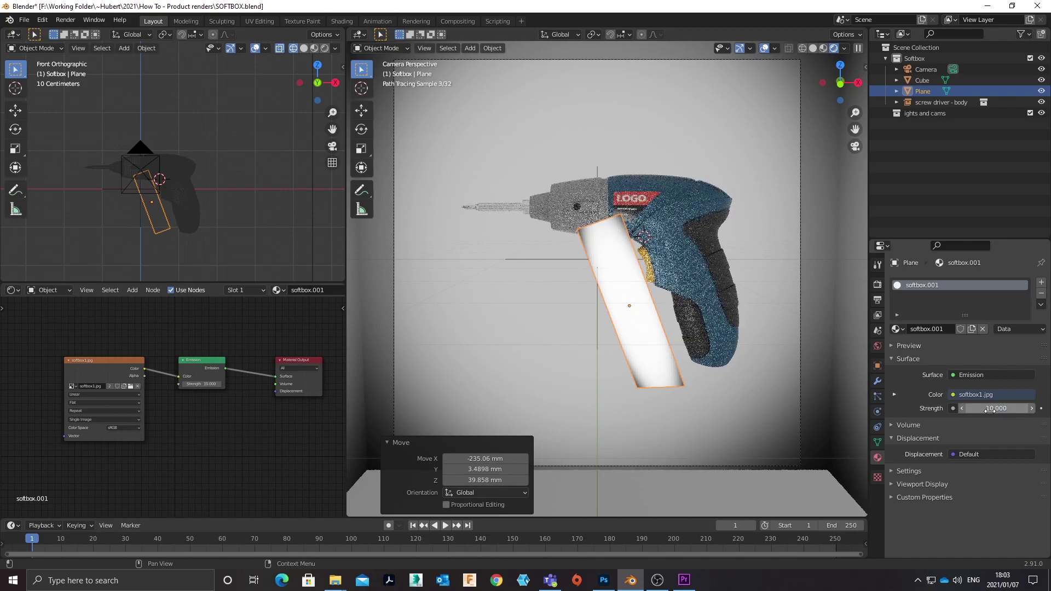
{"action": "left_click", "coordinate": [1004, 409]}
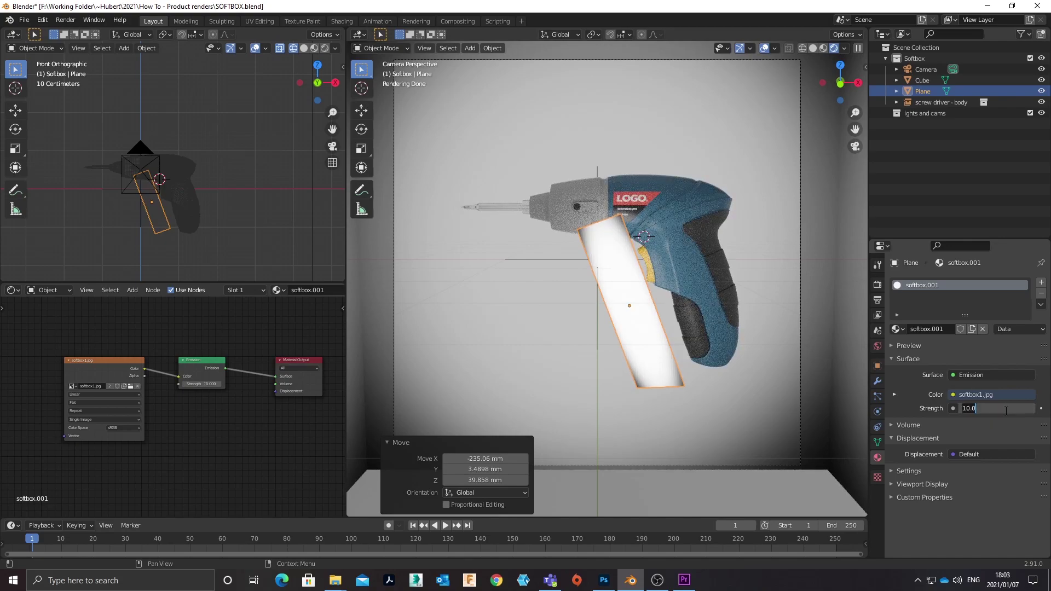
{"action": "type", "text": "7"}
{"action": "key", "text": "Return"}
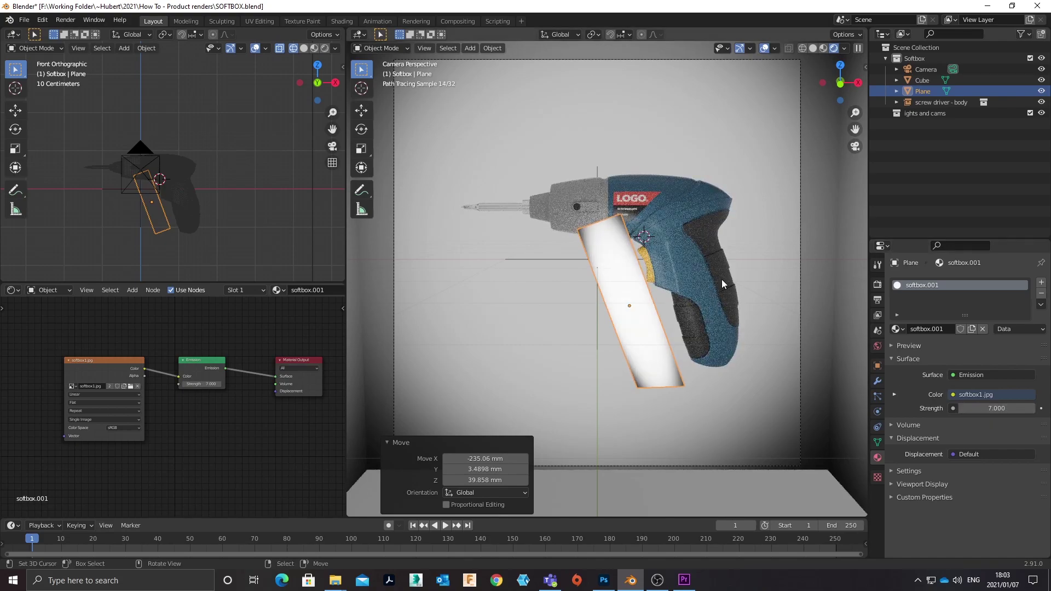
Fit the camera frame to the viewport and save SOFTBOX.blend
{"action": "key", "text": "Home"}
{"action": "key", "text": "ctrl+s"}
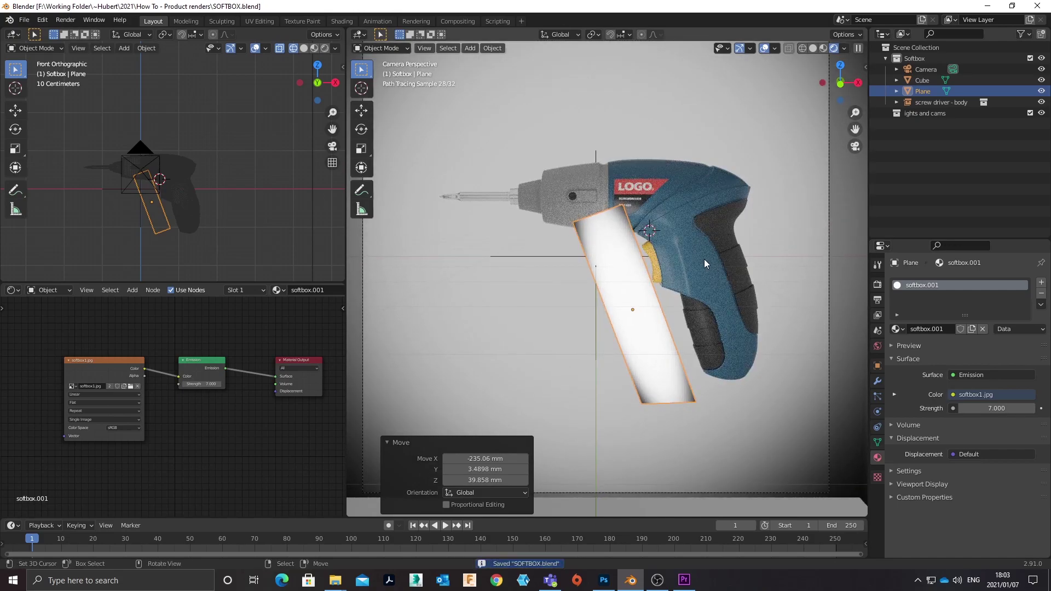
{"action": "middle_click_drag", "start_coordinate": [708, 256], "coordinate": [707, 267], "text": "shift"}
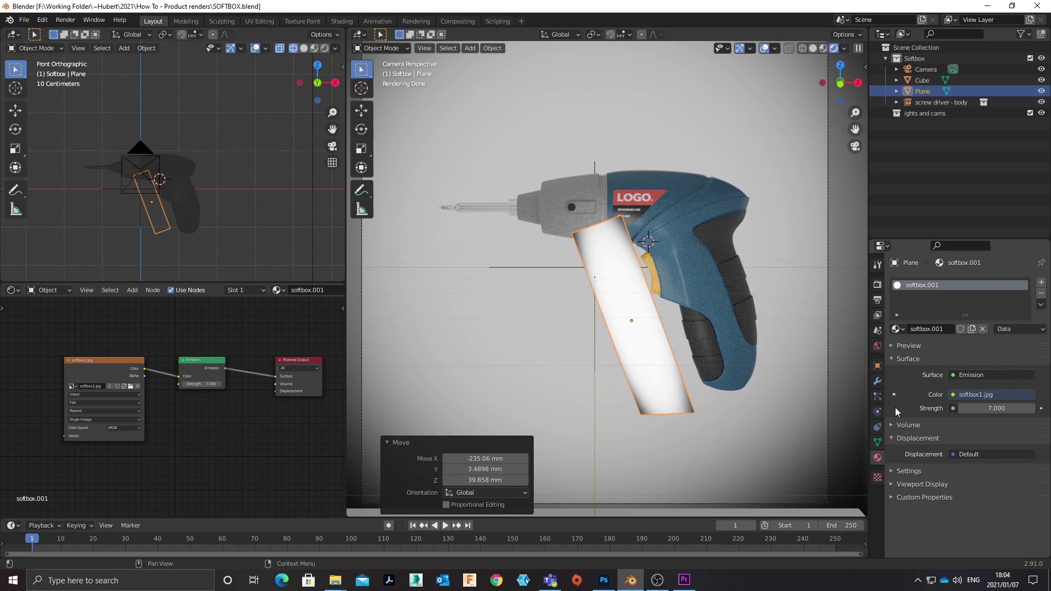
Enable Viewport Display > Name for the plane in Object properties
{"action": "left_click", "coordinate": [877, 366]}
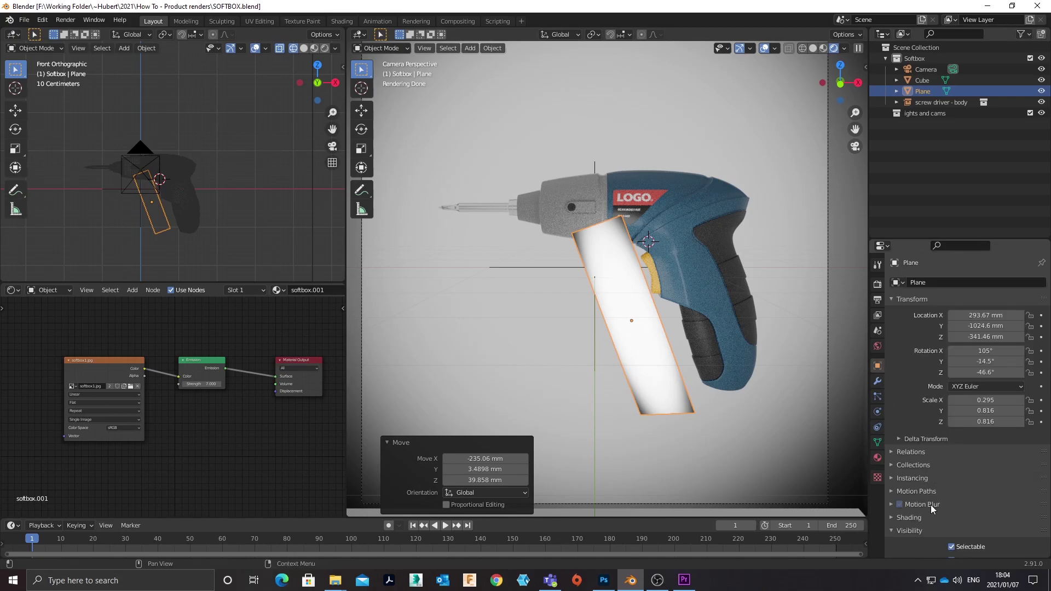
{"action": "scroll", "coordinate": [934, 495], "scroll_direction": "down", "scroll_amount": 6}
{"action": "left_click", "coordinate": [908, 464]}
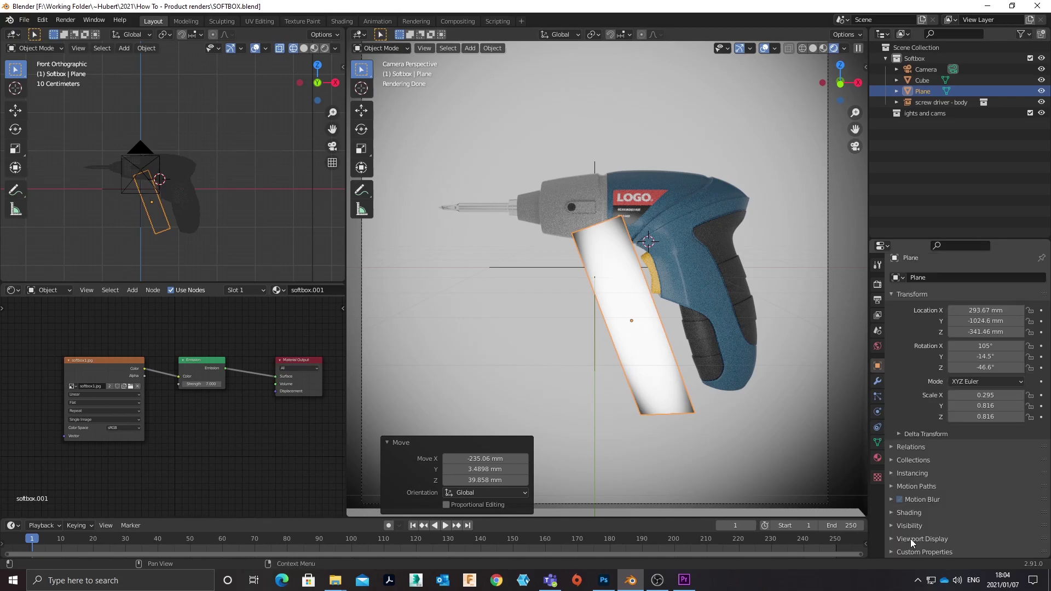
{"action": "left_click", "coordinate": [911, 538]}
{"action": "scroll", "coordinate": [911, 383], "scroll_direction": "down", "scroll_amount": 5}
{"action": "left_click", "coordinate": [952, 424]}
Rename the plane to 'Plane - higlight' in the Outliner
{"action": "double_click", "coordinate": [925, 90]}
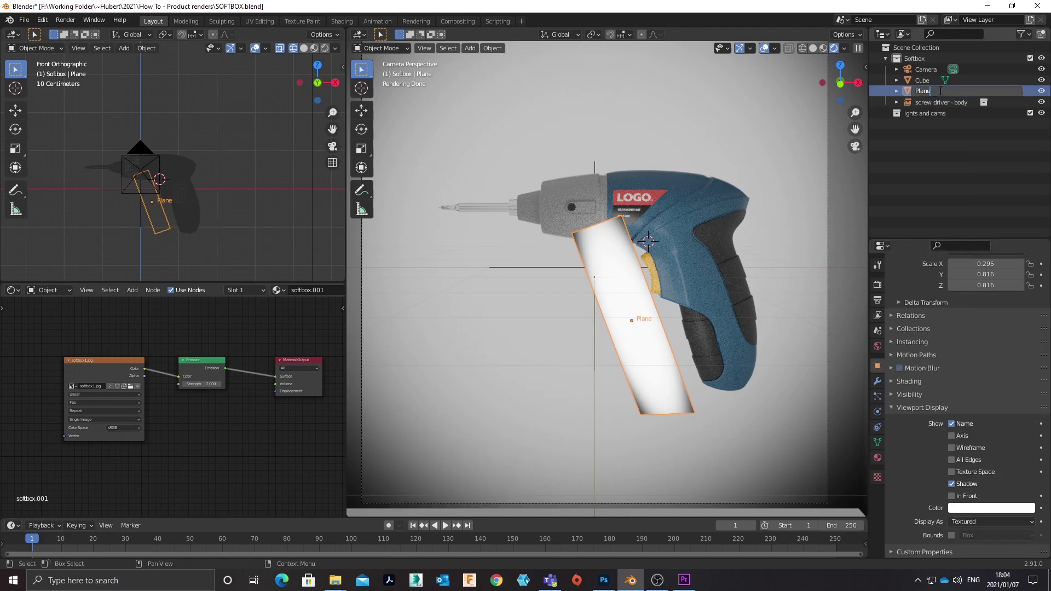
{"action": "type", "text": "- Higlight"}
{"action": "key", "text": "Return"}
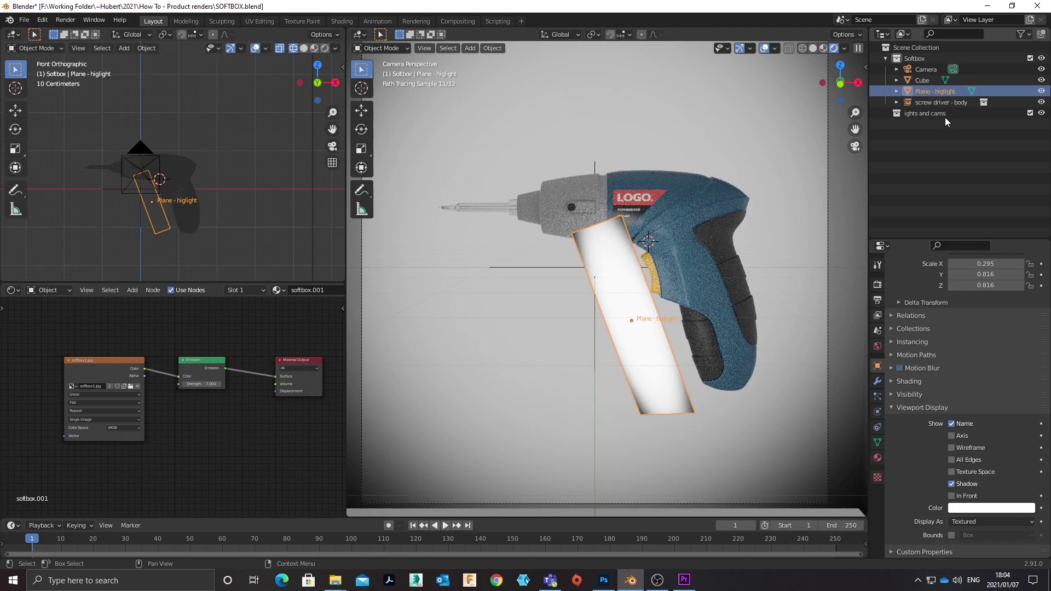
Uncheck Camera ray visibility for the plane and save the file
{"action": "left_click", "coordinate": [908, 394]}
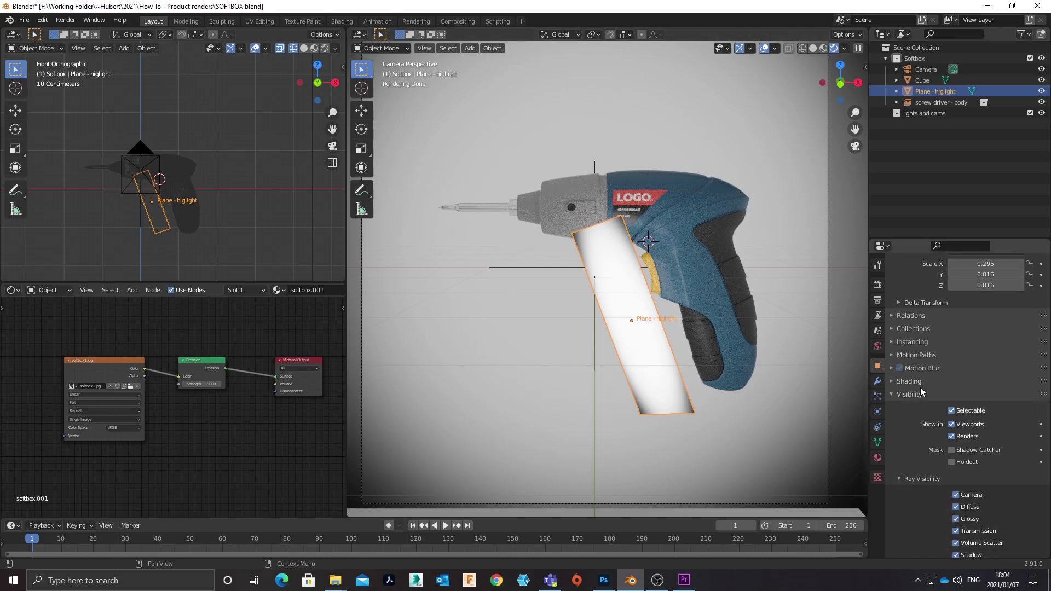
{"action": "scroll", "coordinate": [924, 386], "scroll_direction": "down", "scroll_amount": 5}
{"action": "left_click", "coordinate": [956, 385]}
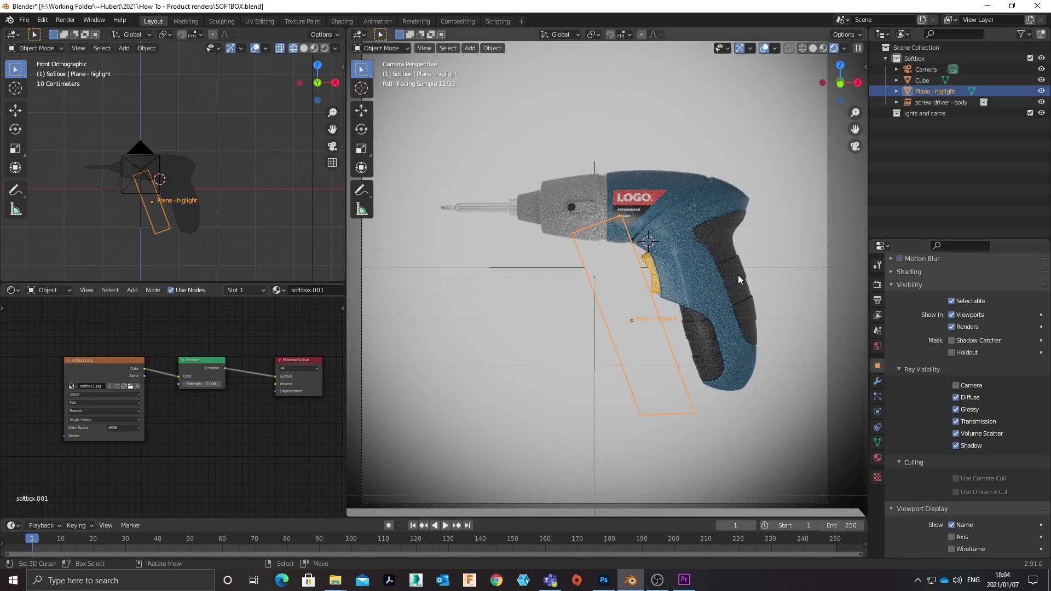
{"action": "scroll", "coordinate": [754, 255], "scroll_direction": "up", "scroll_amount": 1}
{"action": "key", "text": "ctrl+s"}
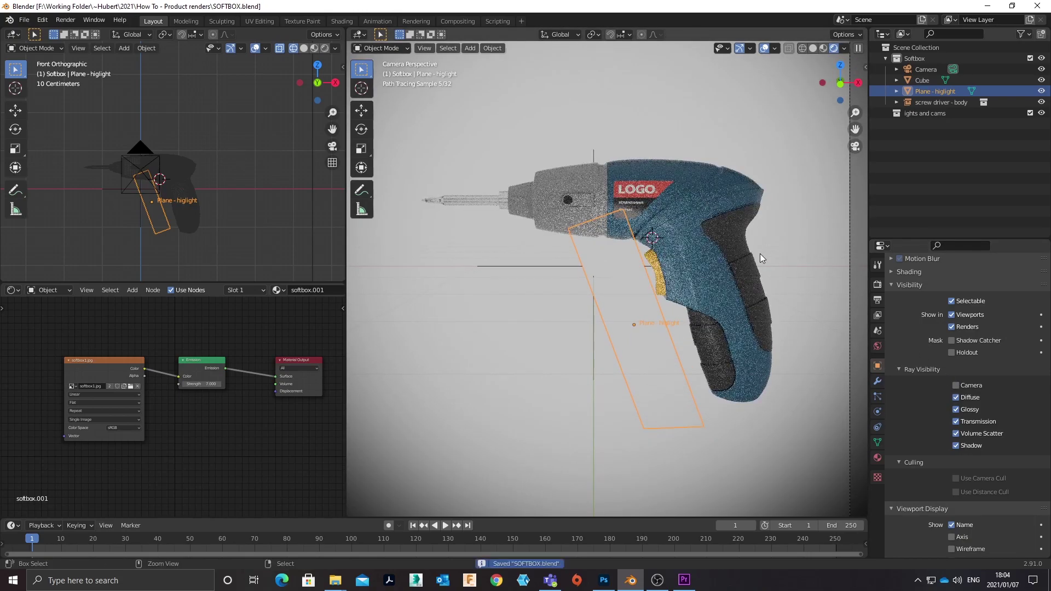
Check the scene in Wireframe shading, then return to Rendered
{"action": "key", "text": "z"}
{"action": "left_click", "coordinate": [602, 252]}
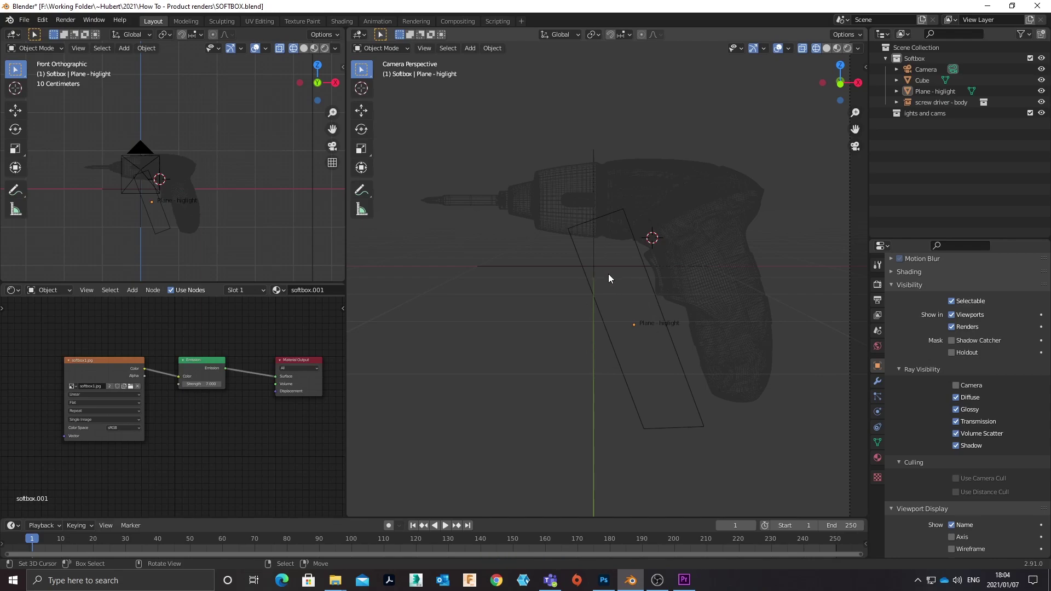
{"action": "key", "text": "z"}
{"action": "left_click", "coordinate": [635, 162]}
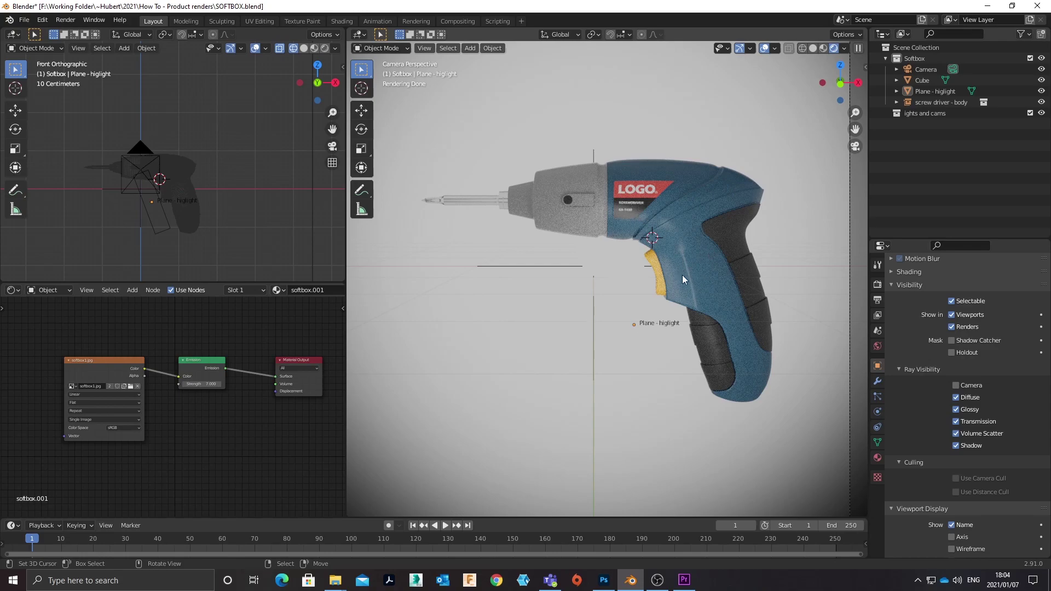
Duplicate the highlight plane in top view and place the copy right of the screwdriver
{"action": "scroll", "coordinate": [681, 250], "scroll_direction": "down", "scroll_amount": 3}
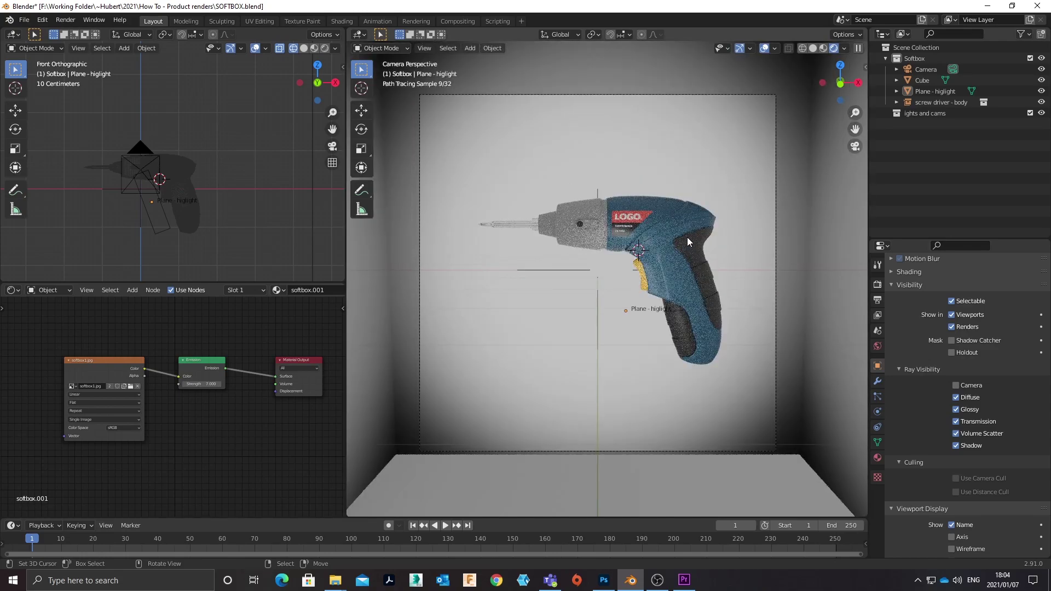
{"action": "left_click", "coordinate": [629, 307]}
{"action": "middle_click_drag", "start_coordinate": [218, 164], "coordinate": [222, 189]}
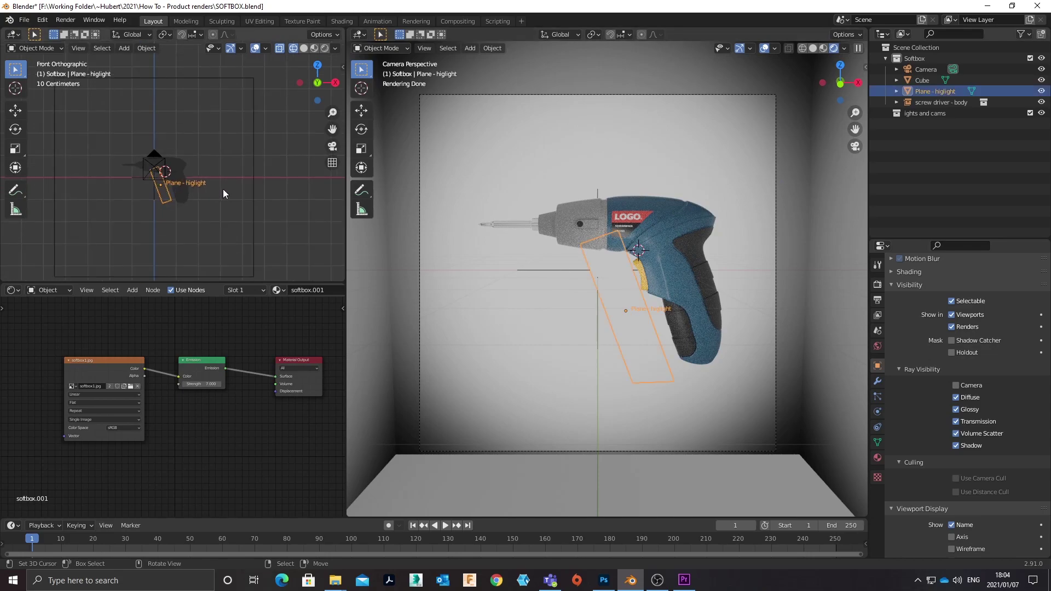
{"action": "key", "text": "KP_7"}
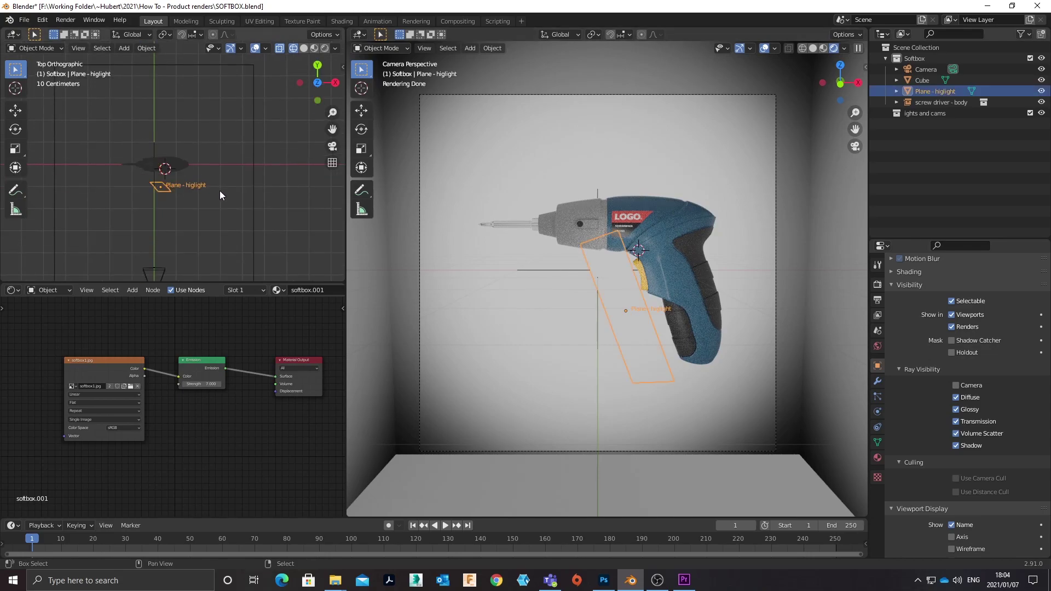
{"action": "key", "text": "shift+d"}
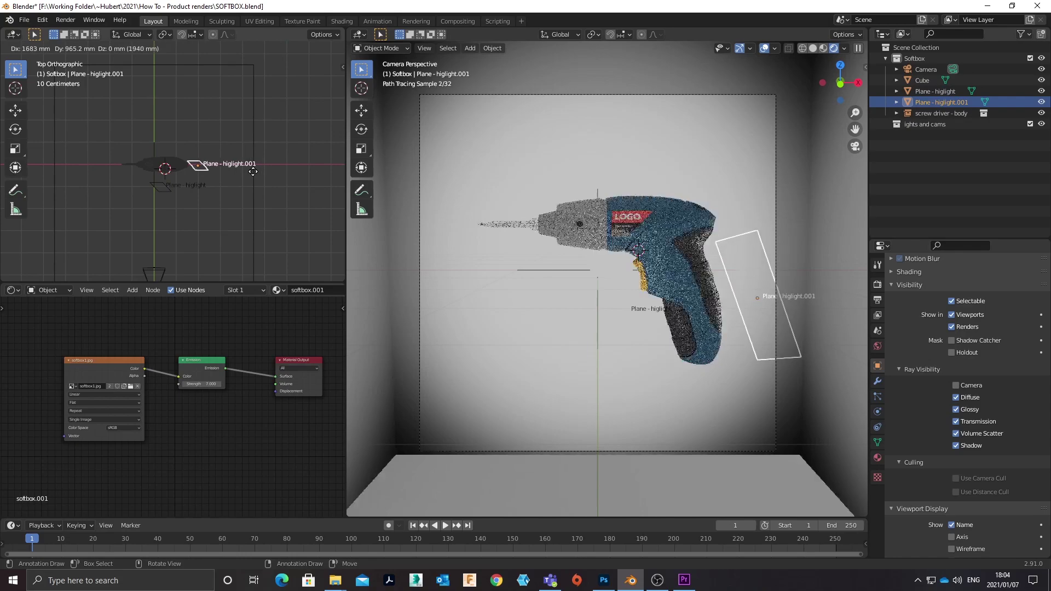
{"action": "left_click", "coordinate": [255, 172]}
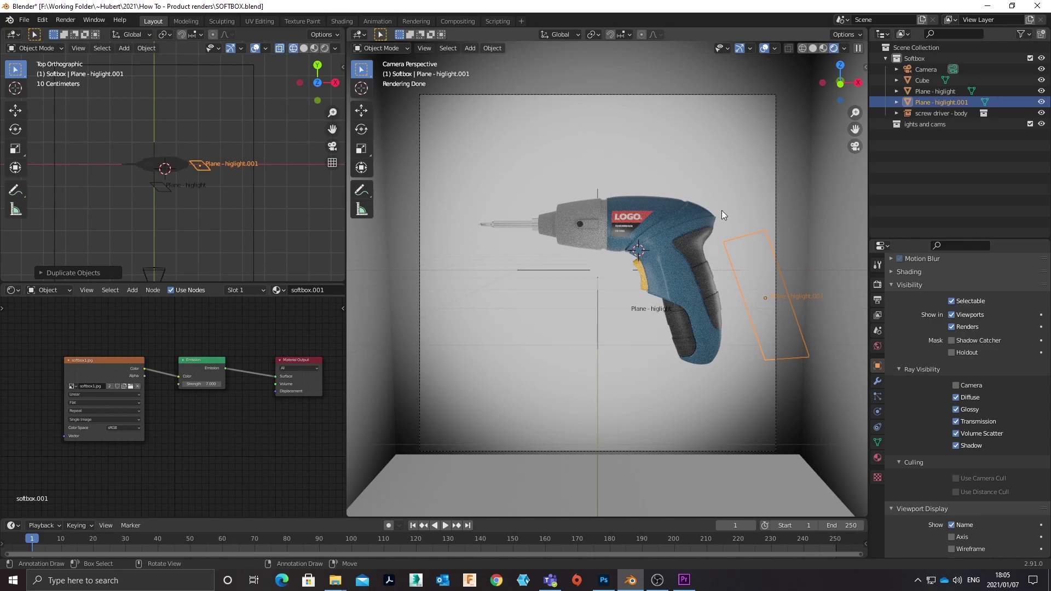
{"action": "middle_click_drag", "start_coordinate": [215, 195], "coordinate": [207, 218], "text": "shift"}
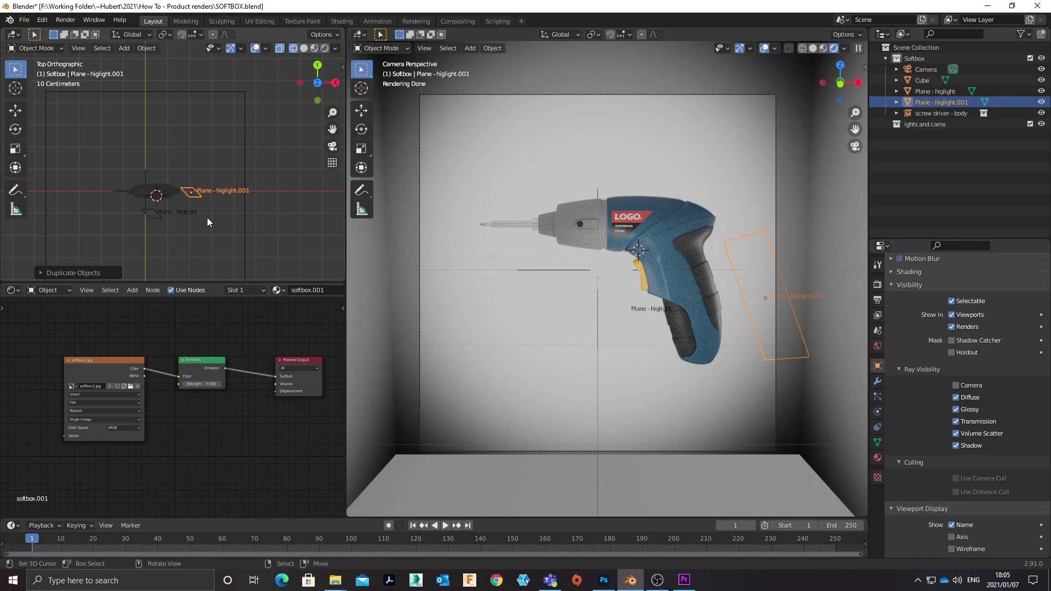
Duplicate the plane again in front view and rotate it to lie horizontal
{"action": "key", "text": "KP_1"}
{"action": "key", "text": "shift+d"}
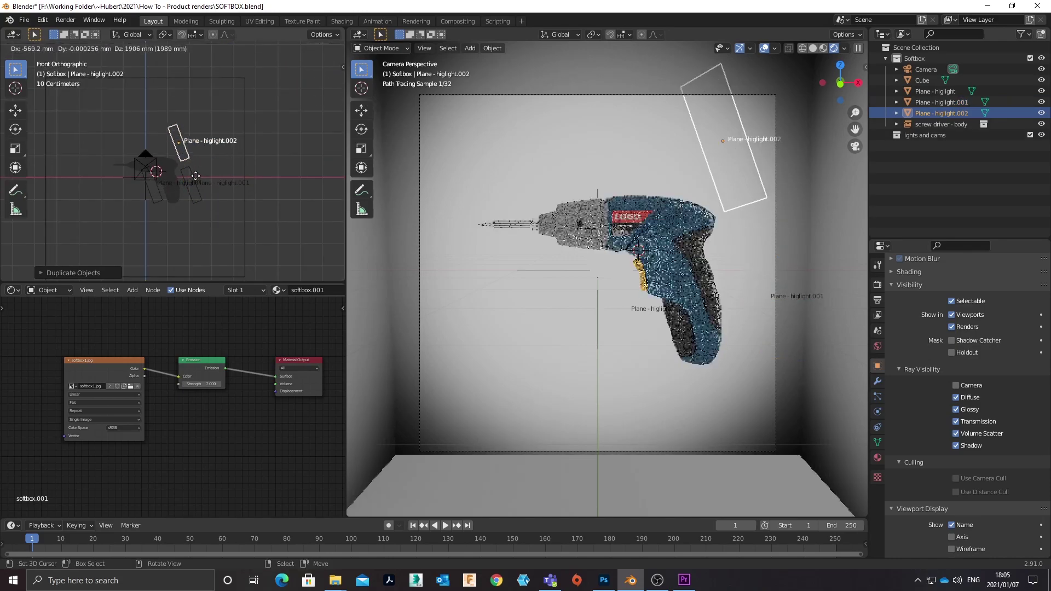
{"action": "left_click", "coordinate": [192, 175]}
{"action": "key", "text": "r"}
{"action": "left_click", "coordinate": [165, 107]}
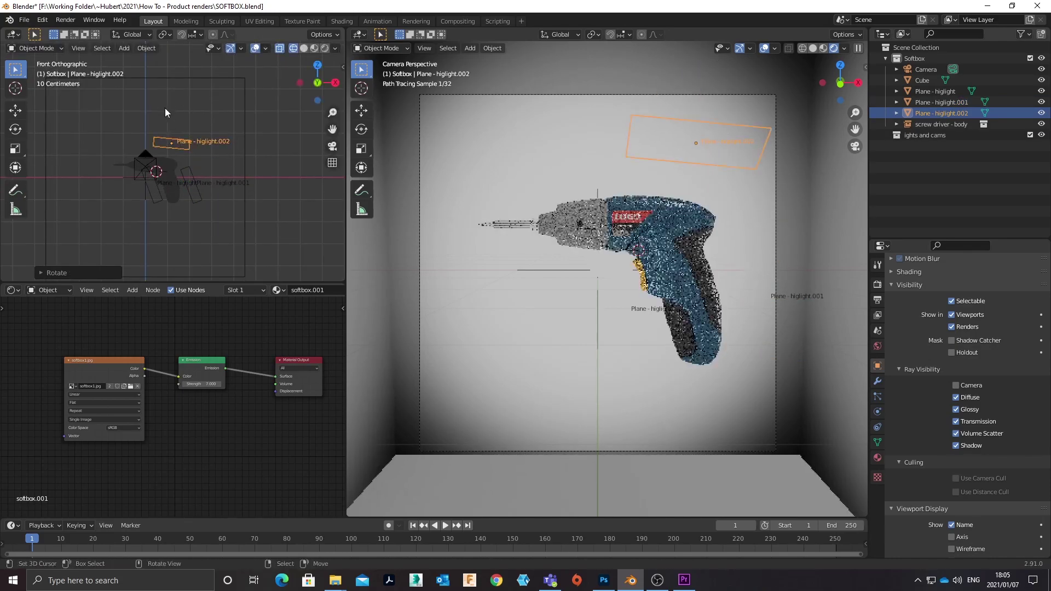
Position Plane - higlight.002 above the screwdriver body in Right and Top views, cancelling the resize
{"action": "key", "text": "KP_3"}
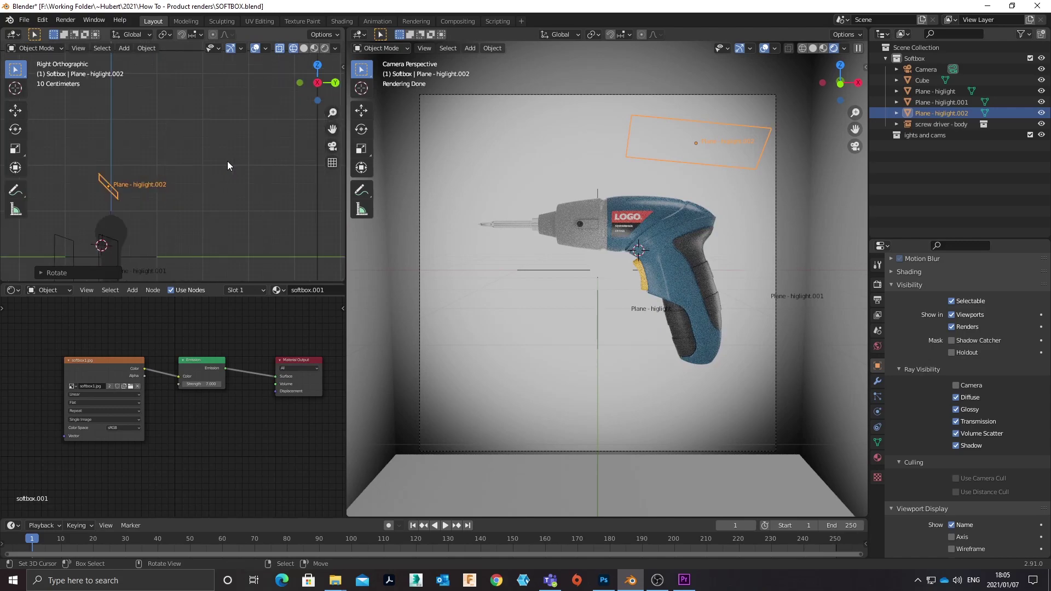
{"action": "key", "text": "g"}
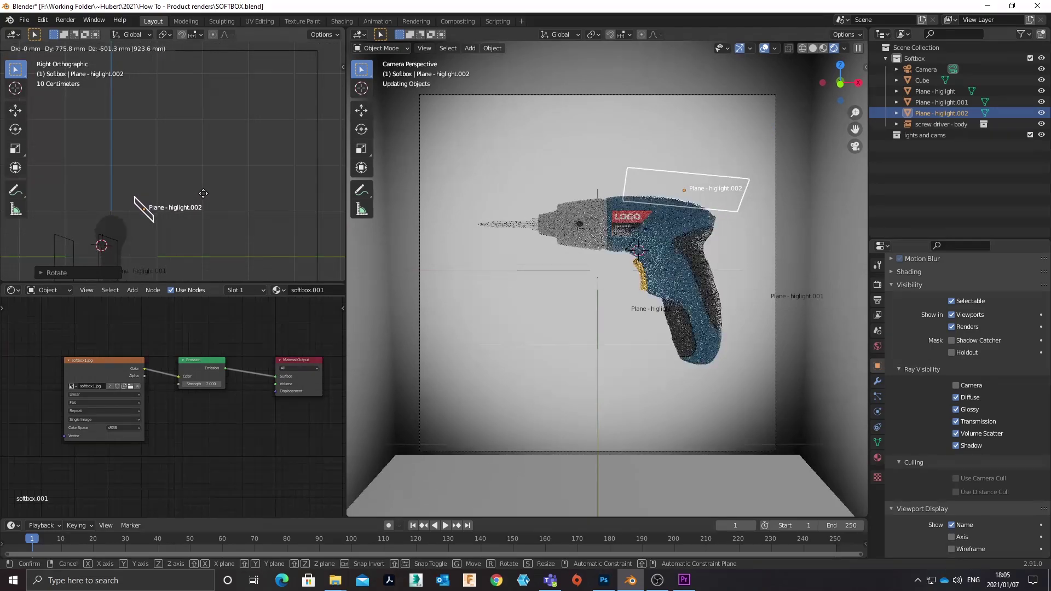
{"action": "left_click", "coordinate": [194, 188]}
{"action": "key", "text": "KP_7"}
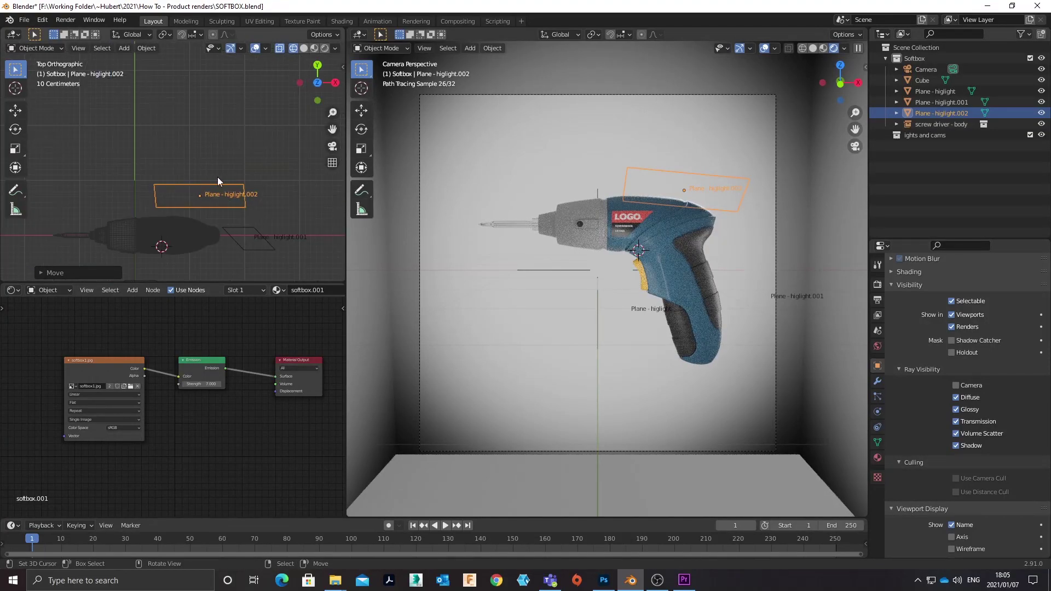
{"action": "key", "text": "g"}
{"action": "left_click", "coordinate": [199, 182]}
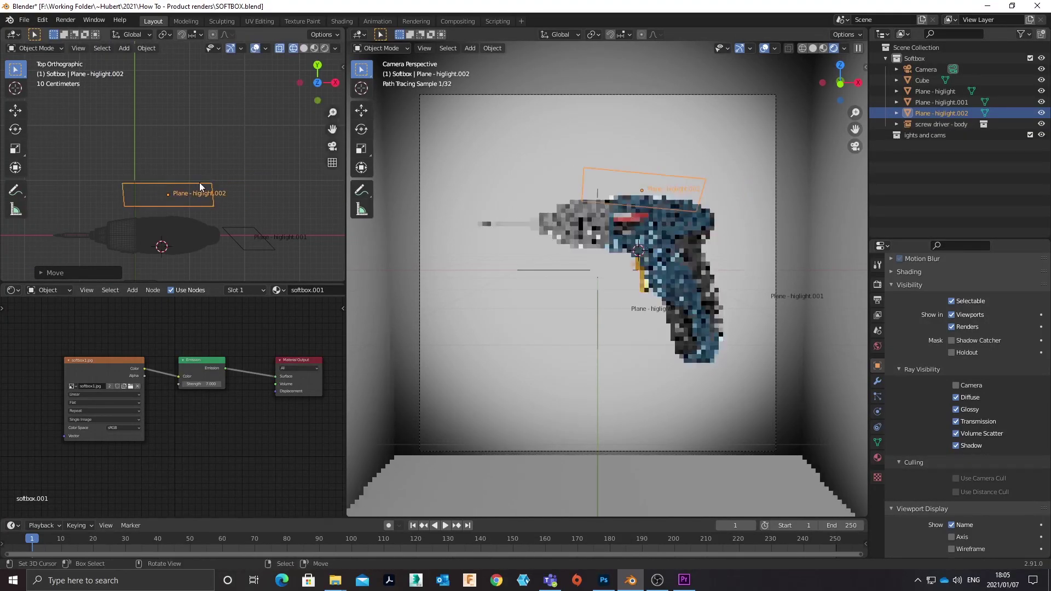
{"action": "key", "text": "s"}
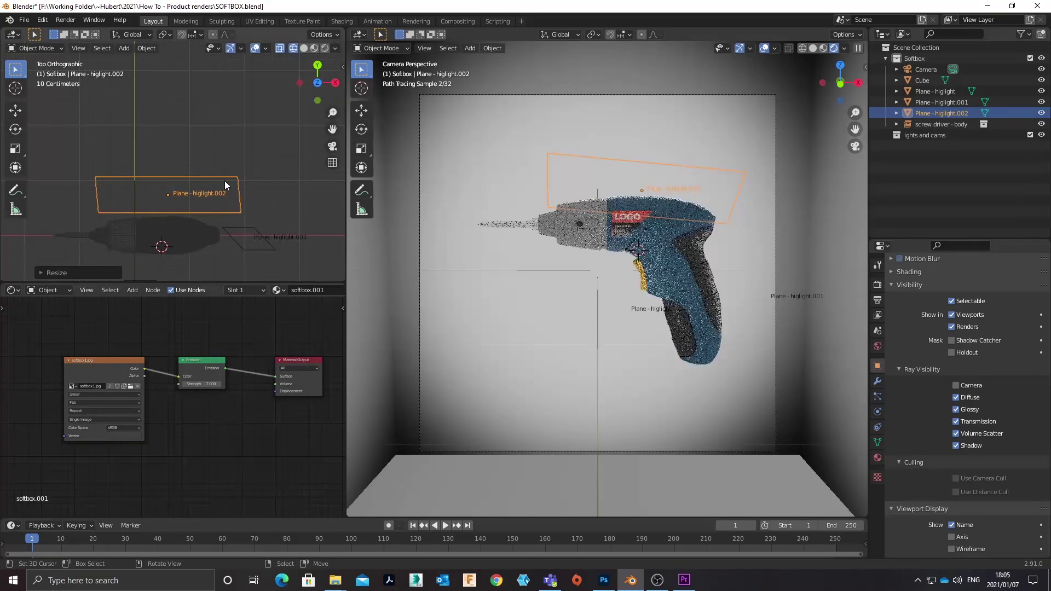
{"action": "right_click", "coordinate": [230, 178]}
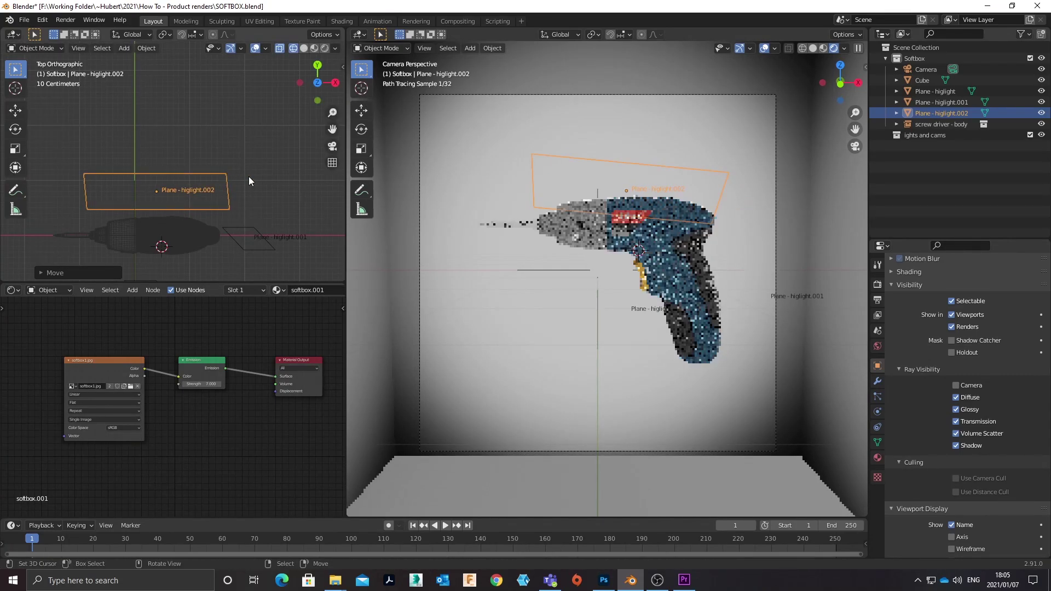
Give the top plane its own material copy named 'rimlight'
{"action": "left_click", "coordinate": [878, 457]}
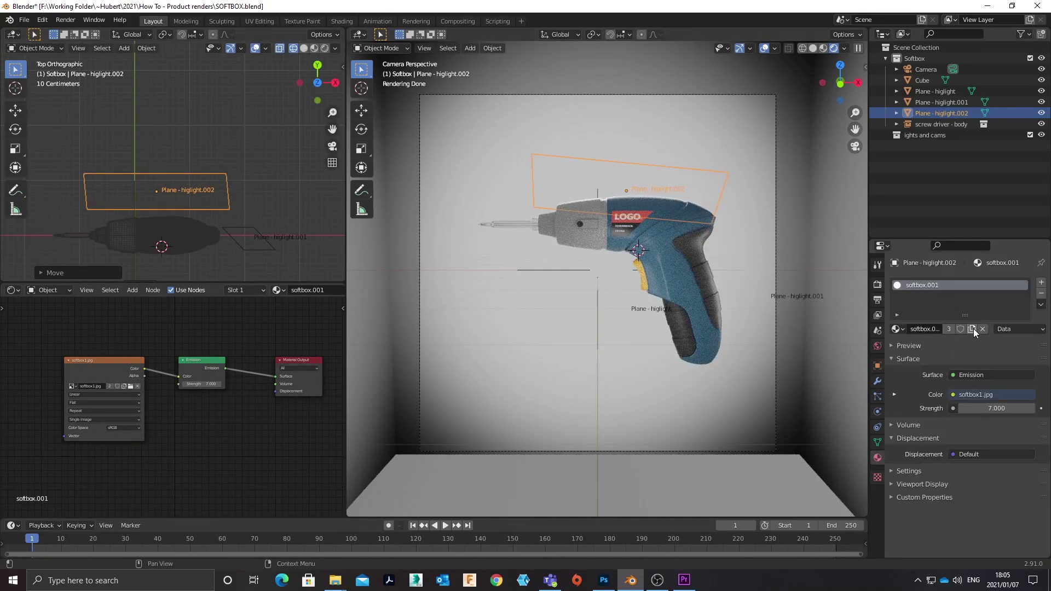
{"action": "left_click", "coordinate": [972, 328]}
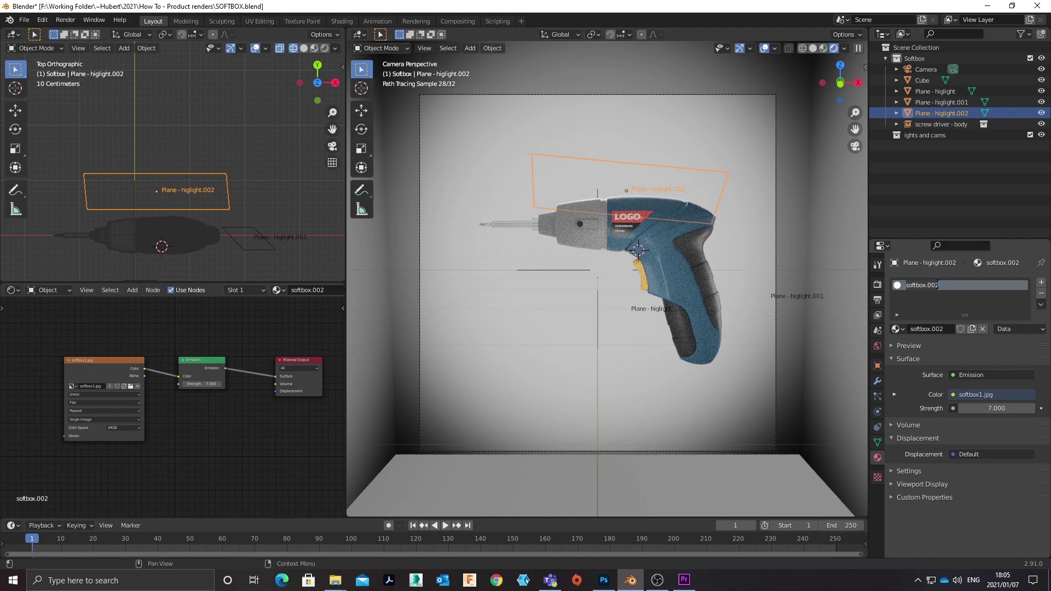
{"action": "type", "text": "rimlight"}
{"action": "key", "text": "Return"}
Set the rimlight Emission Strength to 2 and save SOFTBOX.blend
{"action": "left_click", "coordinate": [980, 408]}
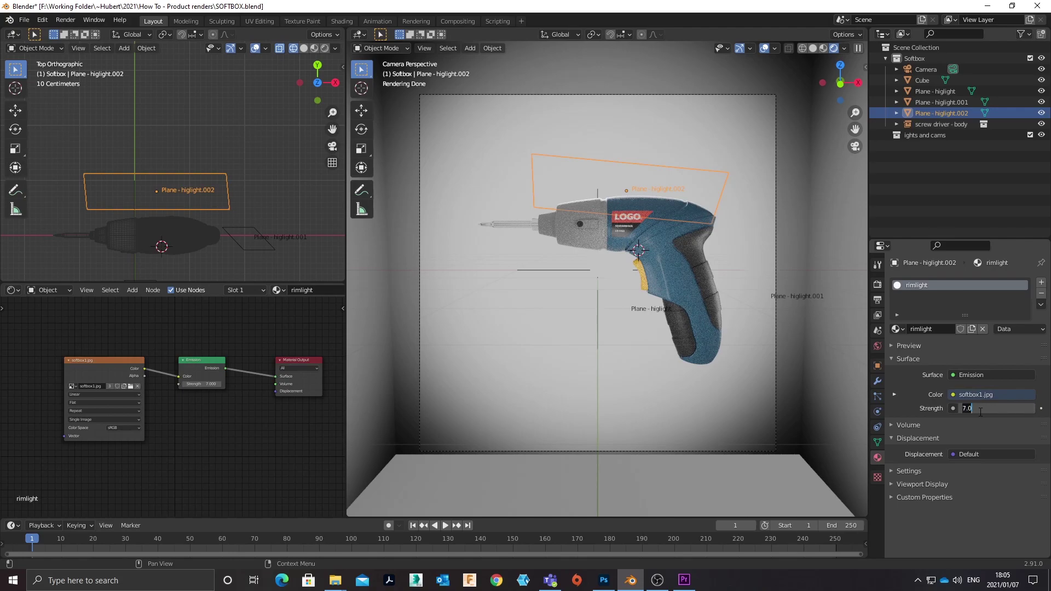
{"action": "key", "text": "BackSpace"}
{"action": "type", "text": "2"}
{"action": "key", "text": "Return"}
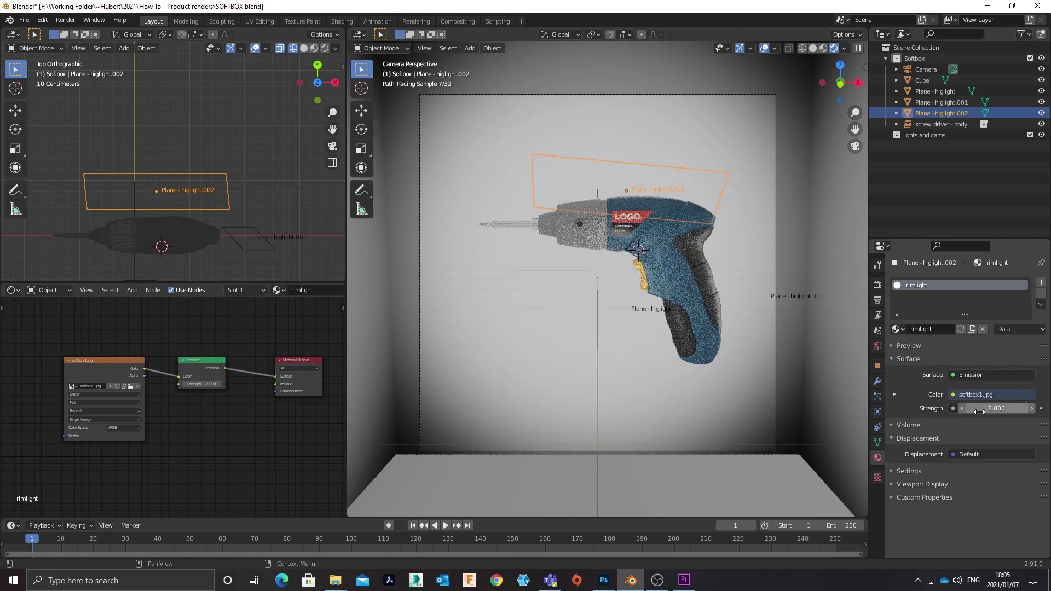
{"action": "scroll", "coordinate": [721, 258], "scroll_direction": "up", "scroll_amount": 1}
{"action": "key", "text": "ctrl+s"}
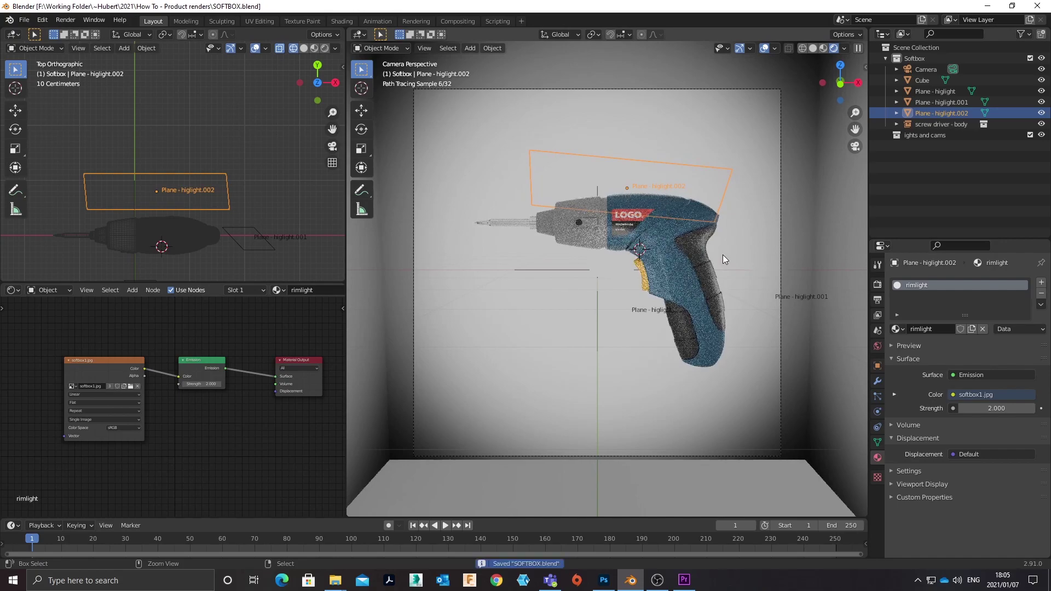
{"action": "scroll", "coordinate": [727, 253], "scroll_direction": "down", "scroll_amount": 1}
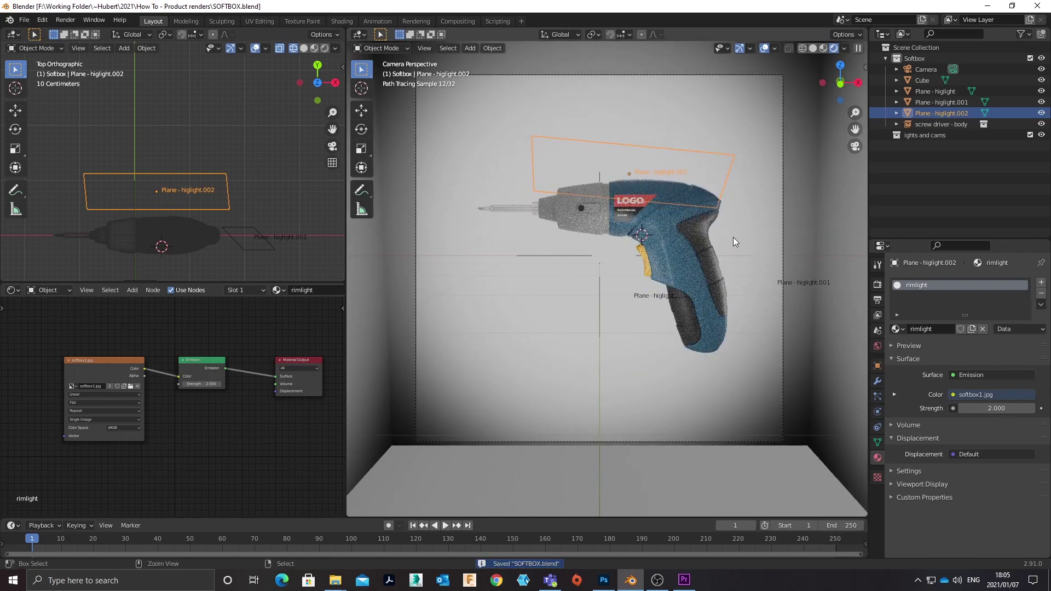
{"action": "scroll", "coordinate": [734, 237], "scroll_direction": "down", "scroll_amount": 1}
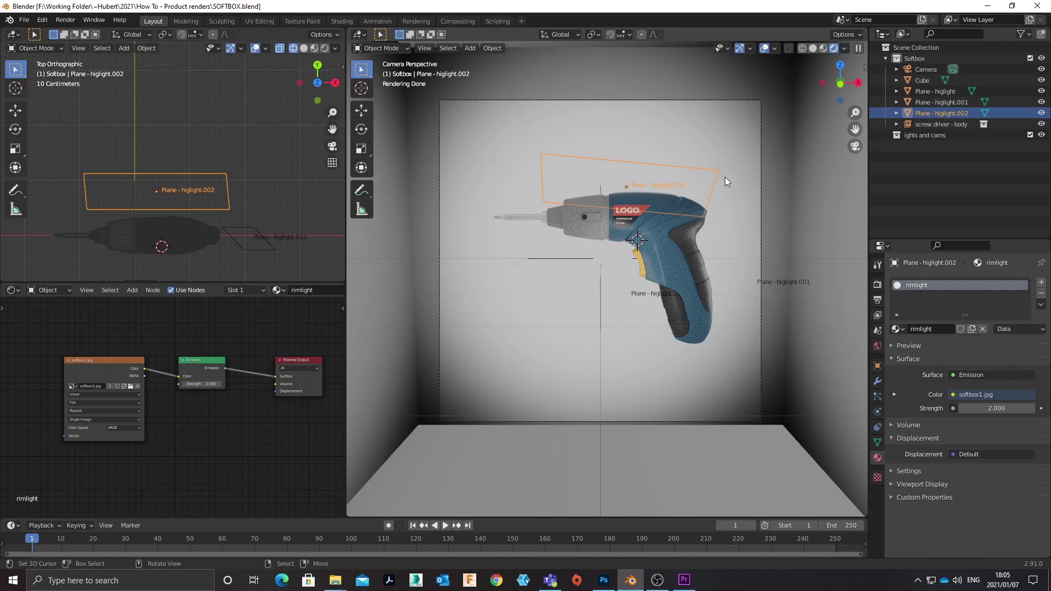
Uncheck Camera ray visibility for the softbox Cube and save the file
{"action": "left_click", "coordinate": [727, 140]}
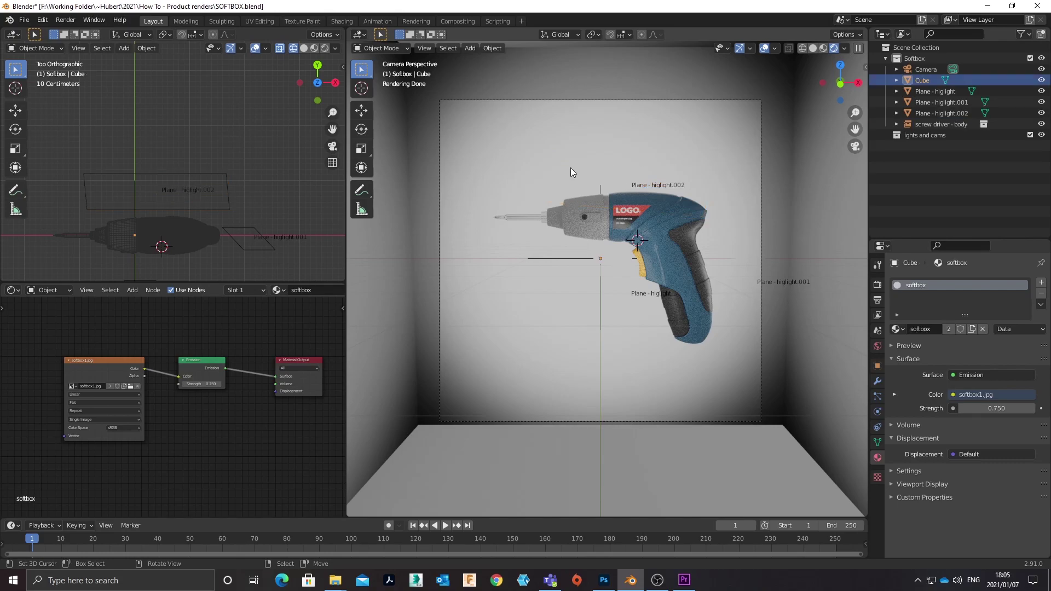
{"action": "left_click", "coordinate": [750, 183]}
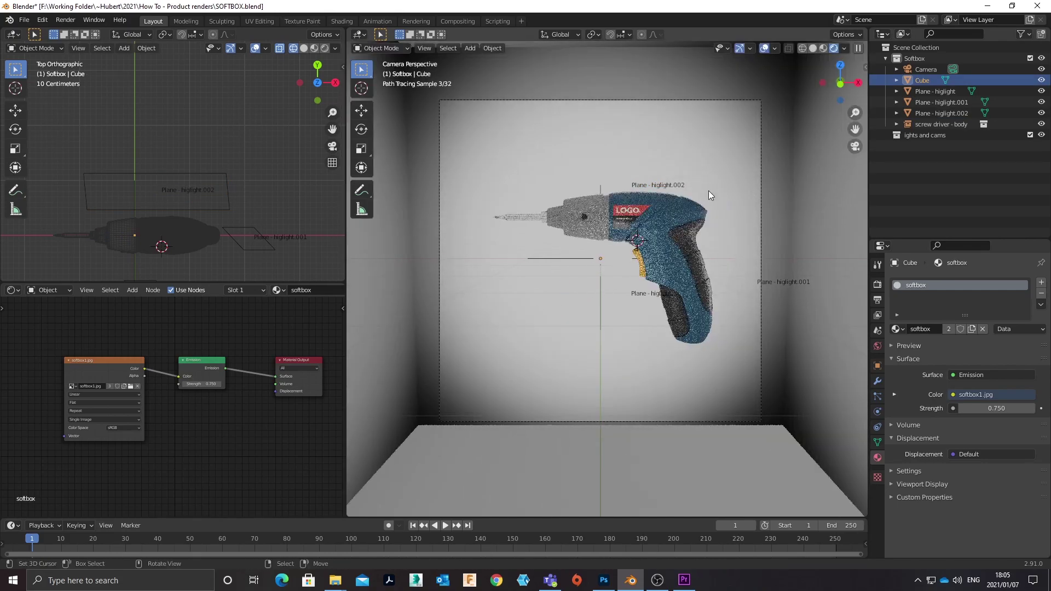
{"action": "left_click", "coordinate": [877, 366]}
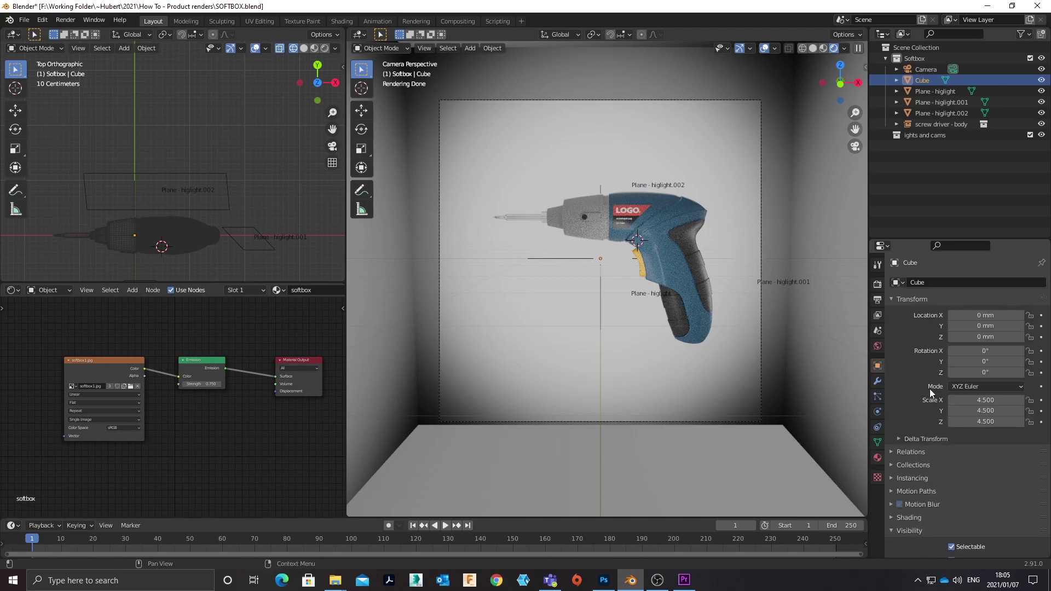
{"action": "scroll", "coordinate": [925, 405], "scroll_direction": "down", "scroll_amount": 4}
{"action": "scroll", "coordinate": [918, 408], "scroll_direction": "down", "scroll_amount": 3}
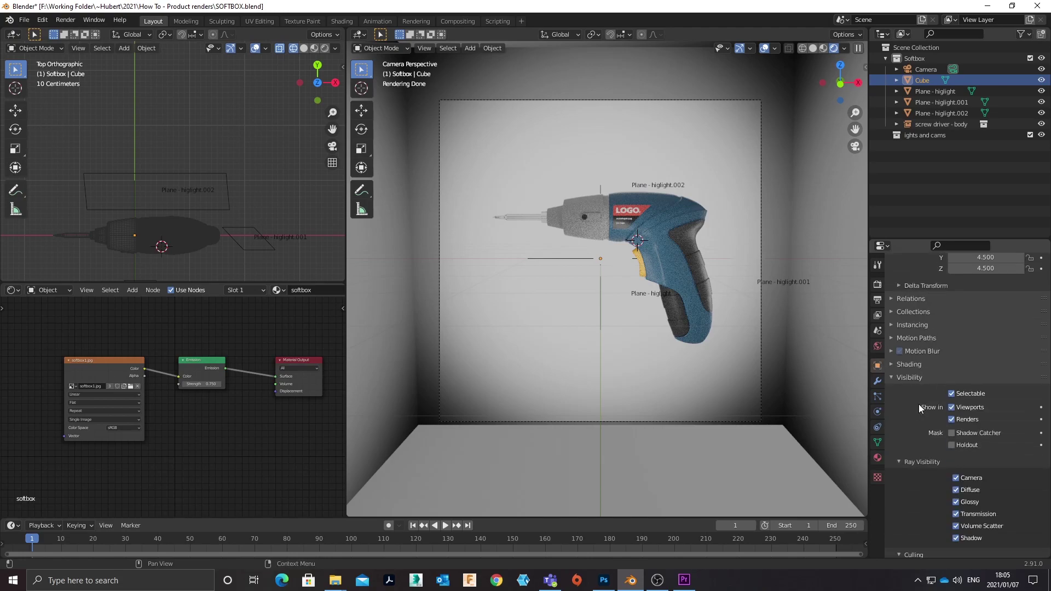
{"action": "left_click", "coordinate": [956, 478]}
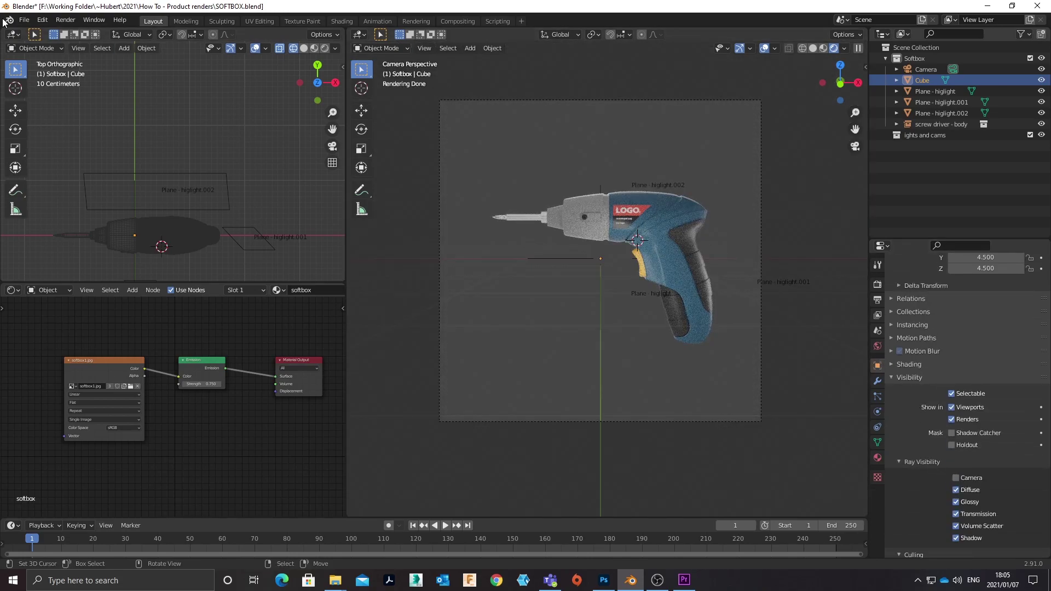
{"action": "left_click", "coordinate": [24, 20]}
{"action": "left_click", "coordinate": [32, 92]}
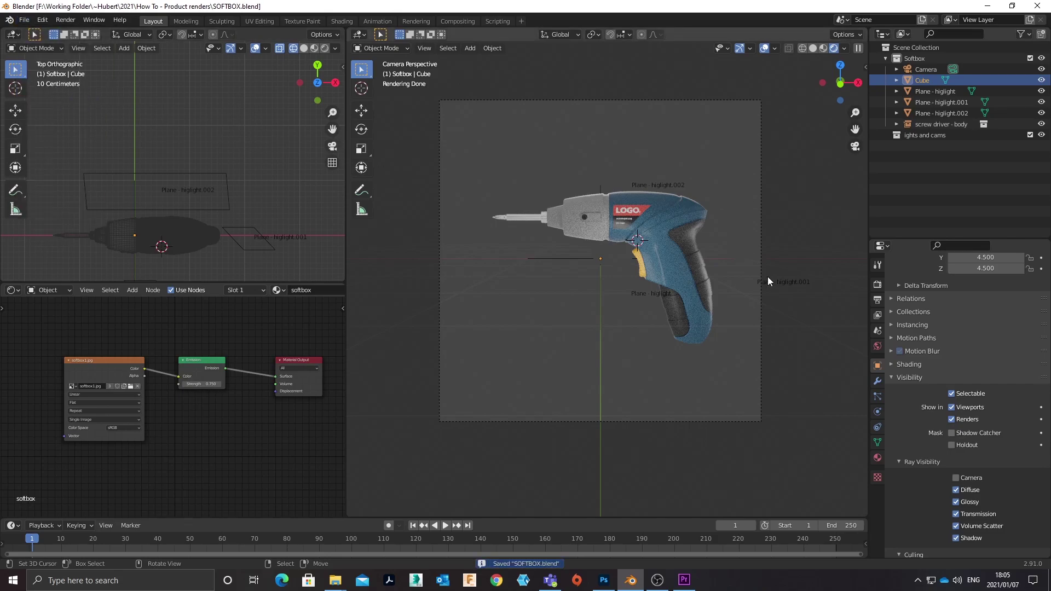
Enable Film > Transparent in Render Properties
{"action": "left_click", "coordinate": [877, 284]}
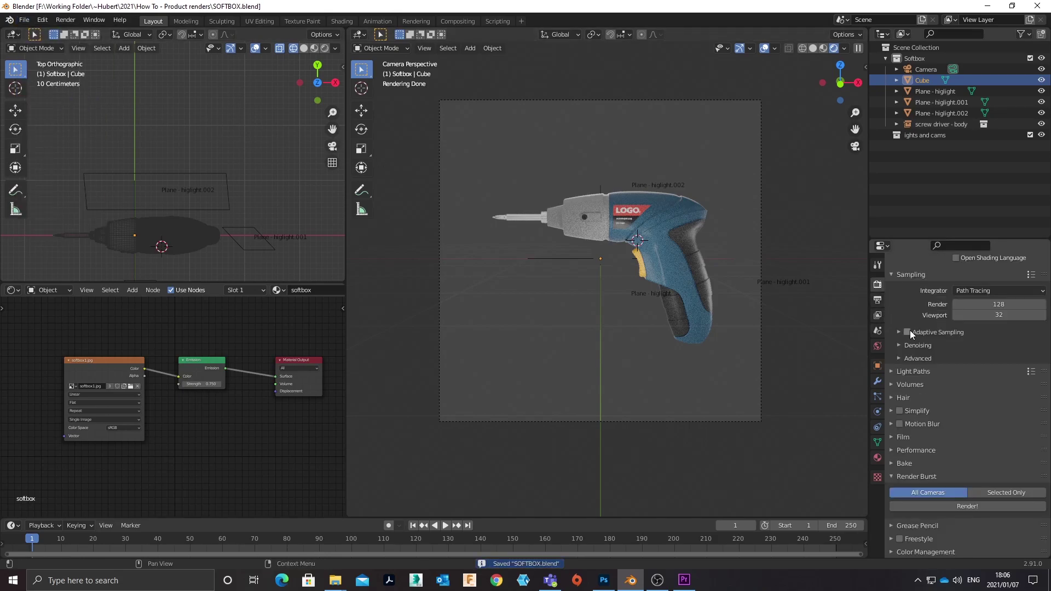
{"action": "left_click", "coordinate": [908, 437]}
{"action": "scroll", "coordinate": [914, 431], "scroll_direction": "down", "scroll_amount": 5}
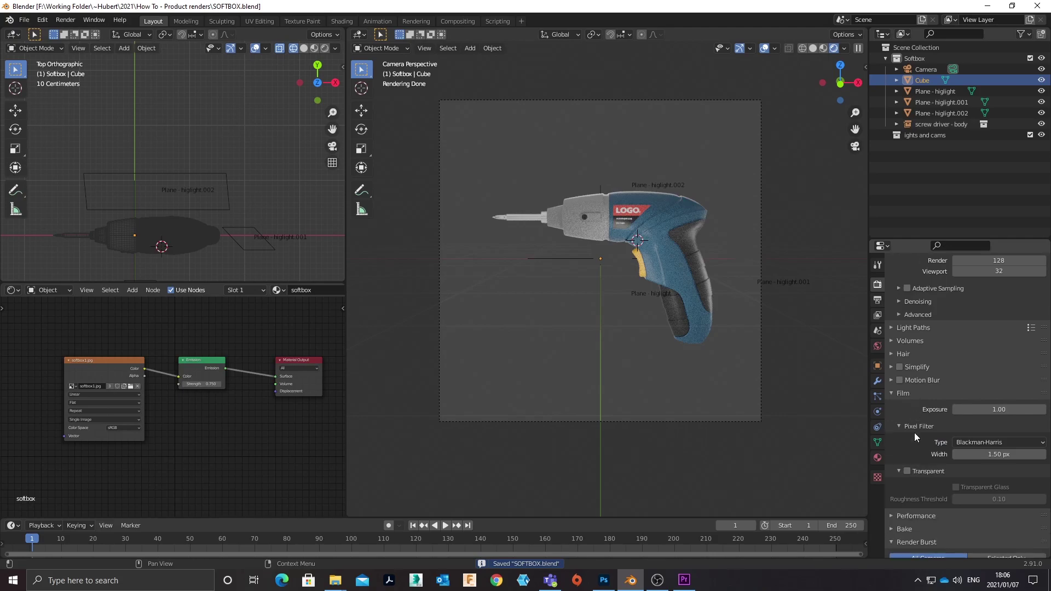
{"action": "left_click", "coordinate": [908, 406]}
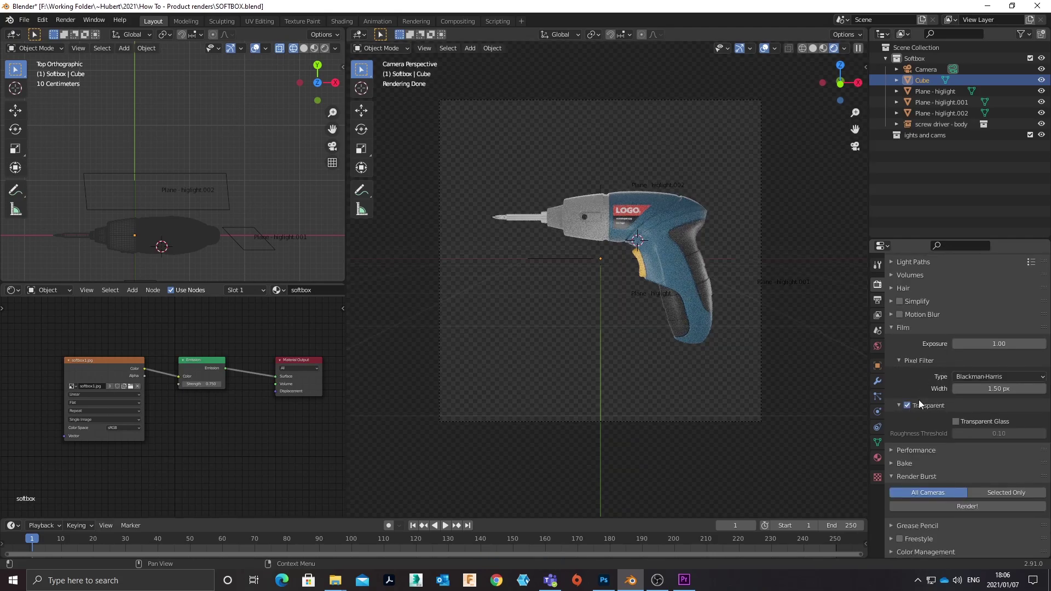
{"action": "scroll", "coordinate": [733, 342], "scroll_direction": "up", "scroll_amount": 1}
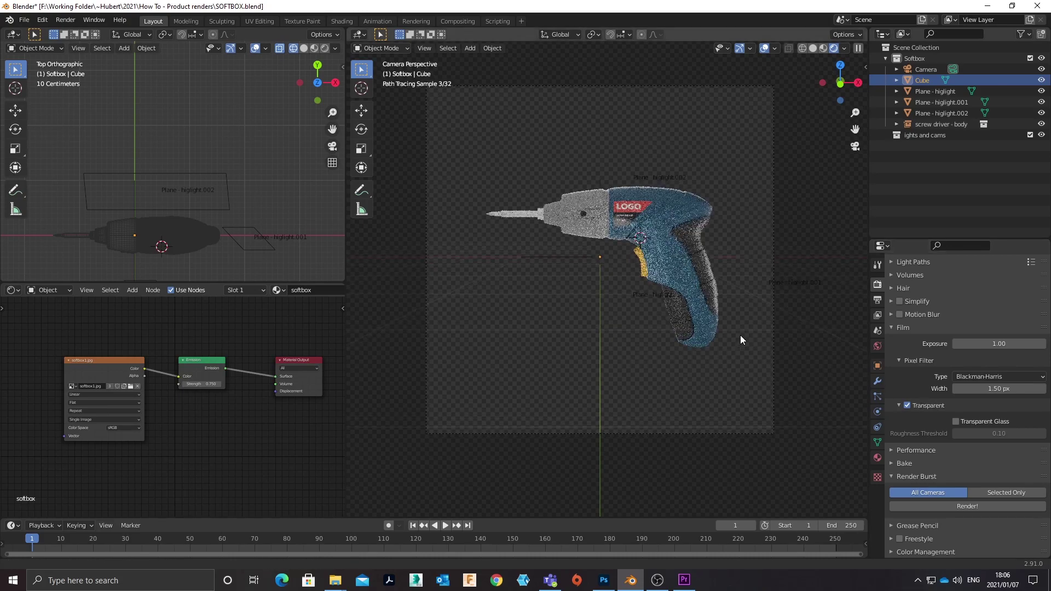
Render the frame with F12 to see the screwdriver over a transparent background
{"action": "key", "text": "F12"}
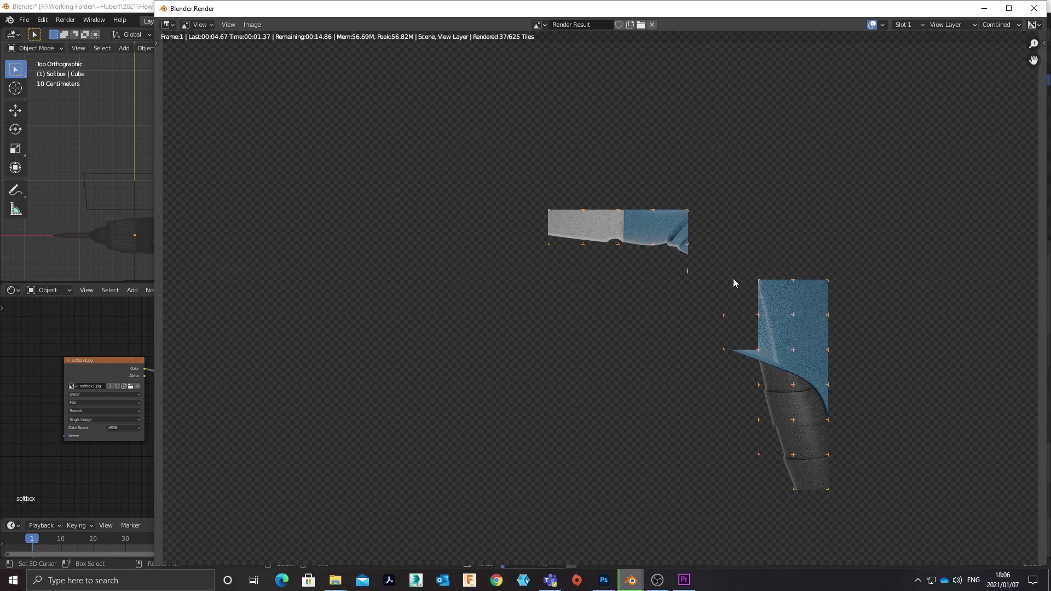
{"action": "scroll", "coordinate": [706, 243], "scroll_direction": "down", "scroll_amount": 3}
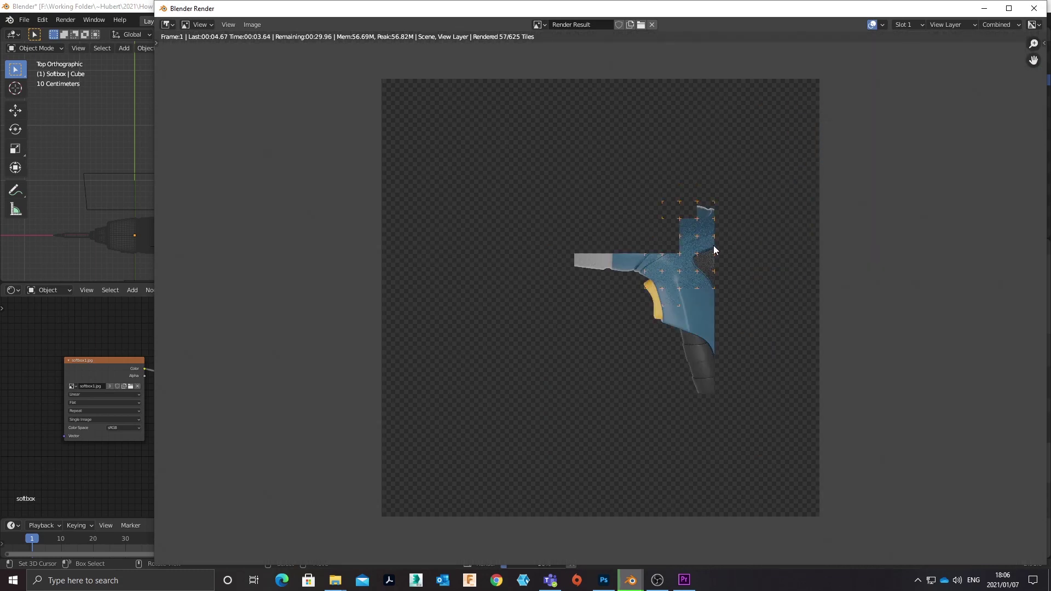